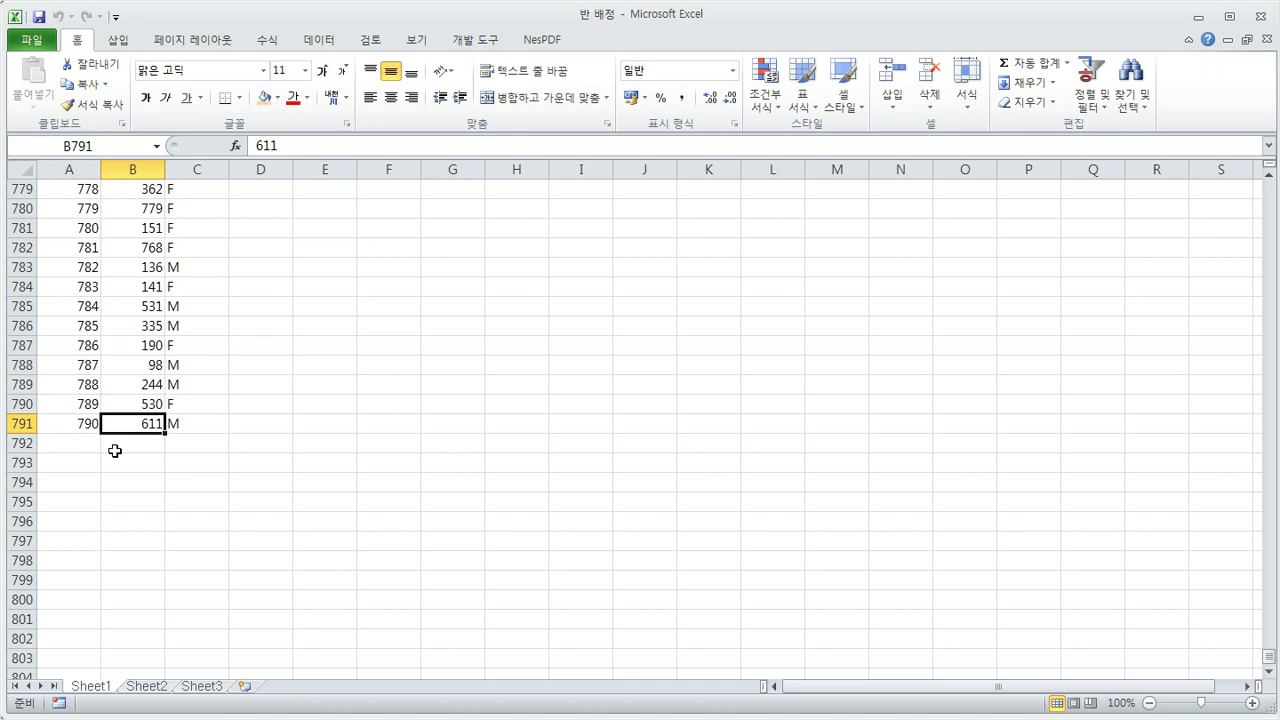
- Append the IDs 791 and 792 below the last entry of the ID column, in cells A792 and A793
{"action": "left_click", "coordinate": [86, 446]}
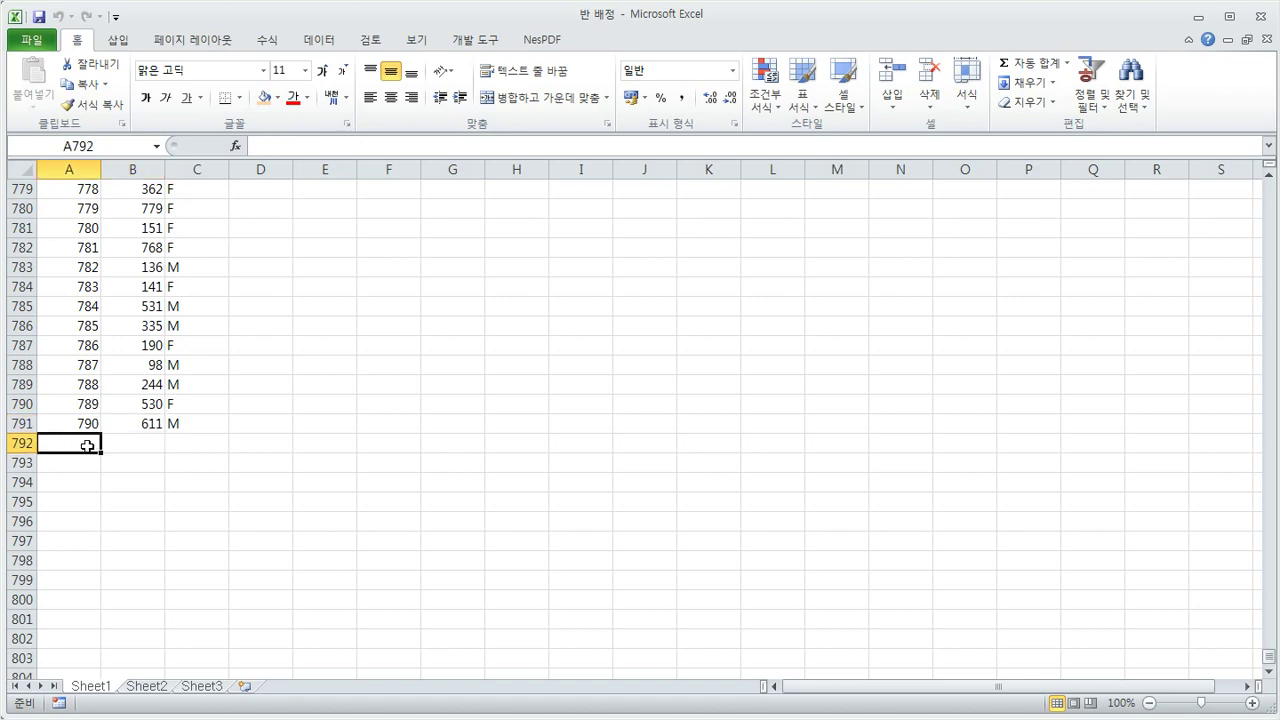
{"action": "type", "text": "7"}
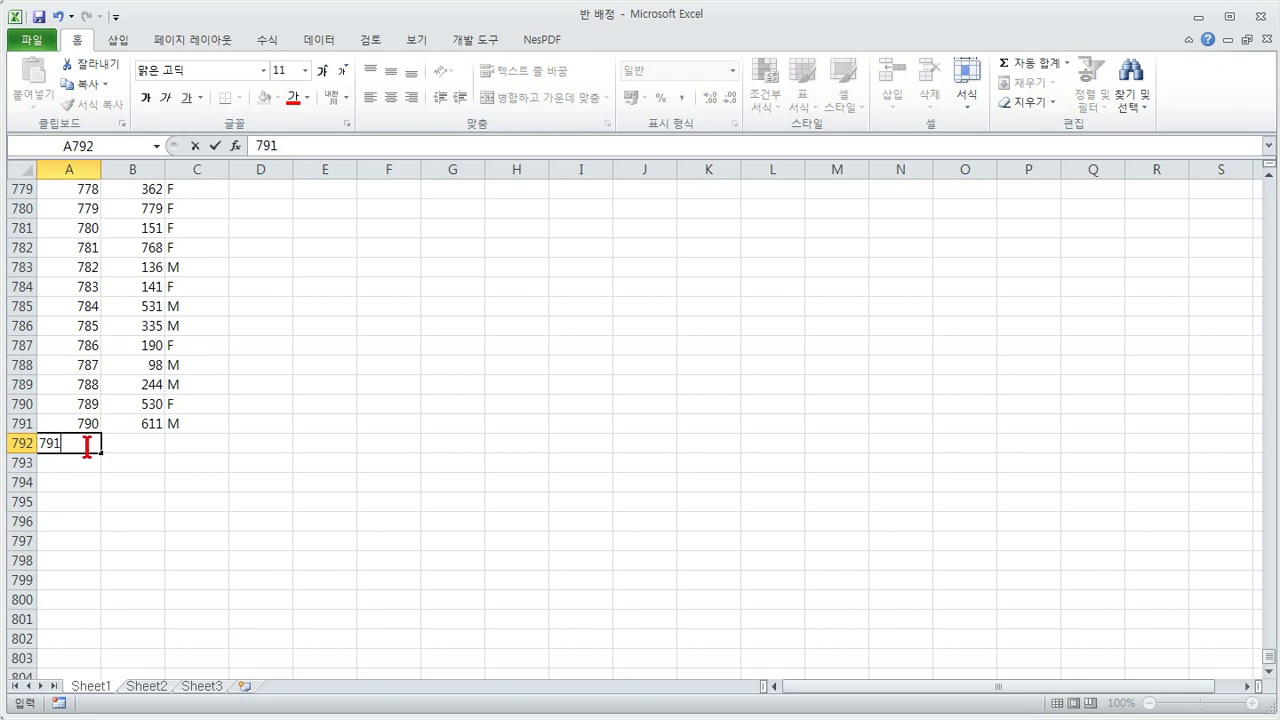
{"action": "type", "text": "91"}
{"action": "key", "text": "Return"}
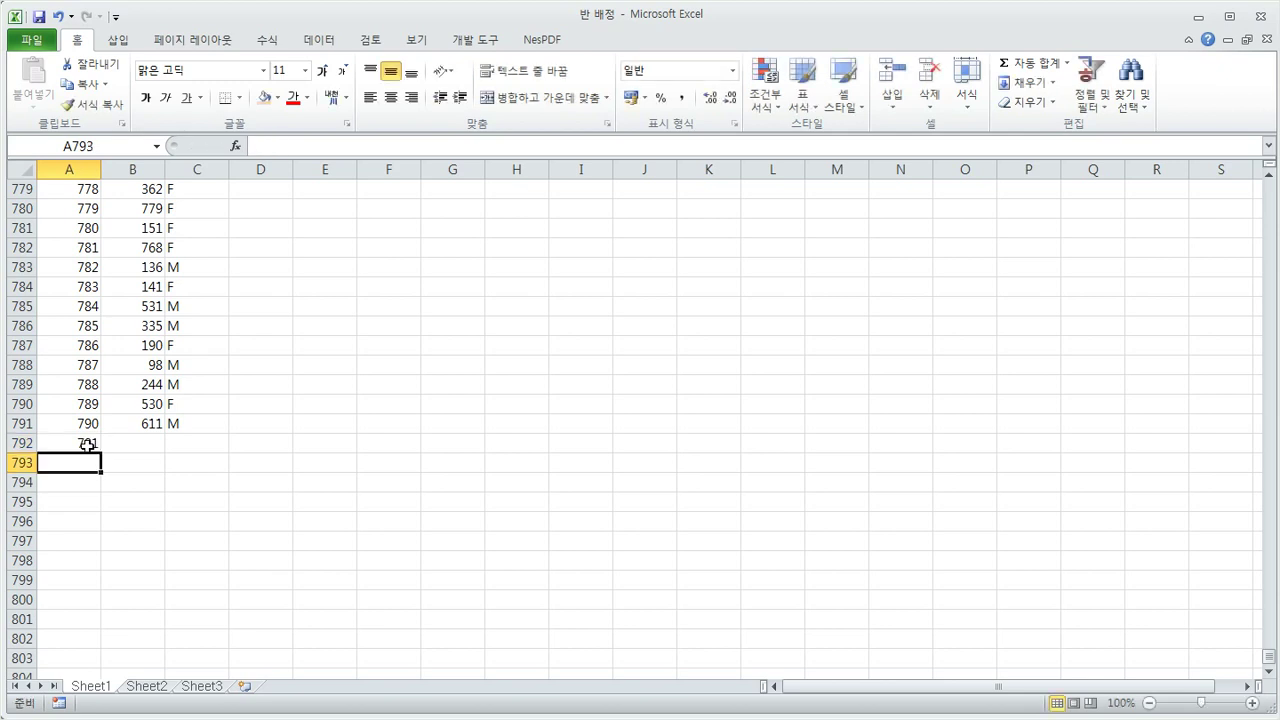
{"action": "type", "text": "792"}
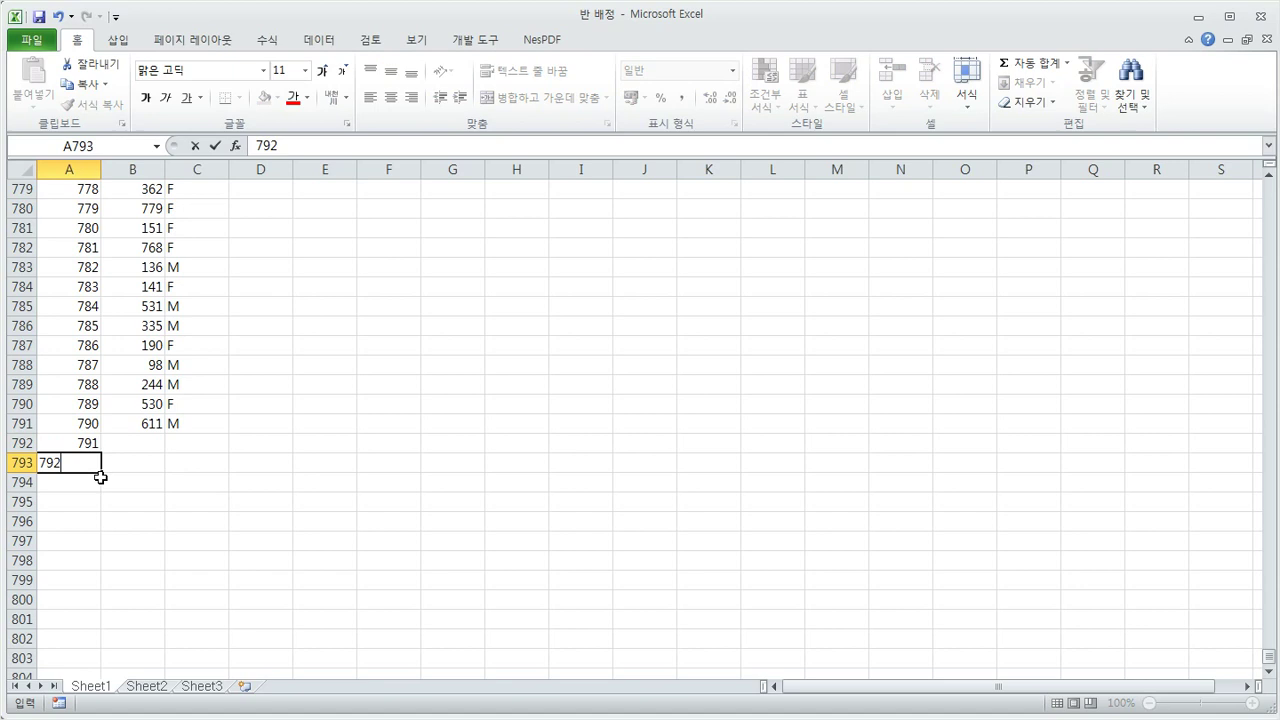
{"action": "left_click", "coordinate": [131, 445]}
- Copy the two new IDs in A792:A793 into the rank column at B792:B793
{"action": "left_click_drag", "start_coordinate": [87, 446], "coordinate": [90, 460]}
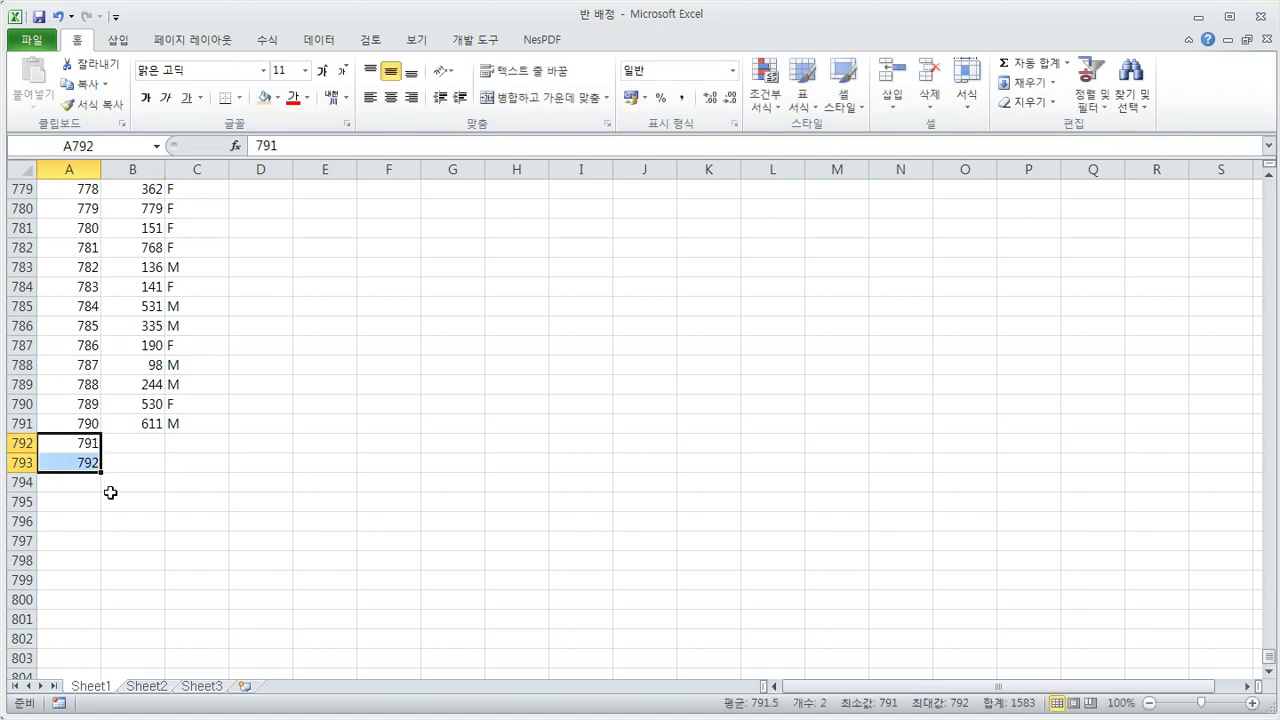
{"action": "key", "text": "ctrl+c"}
{"action": "left_click", "coordinate": [137, 447]}
{"action": "key", "text": "ctrl+v"}
- Enter the placeholder a in the sex column for the two added rows, C792 and C793
{"action": "left_click", "coordinate": [191, 440]}
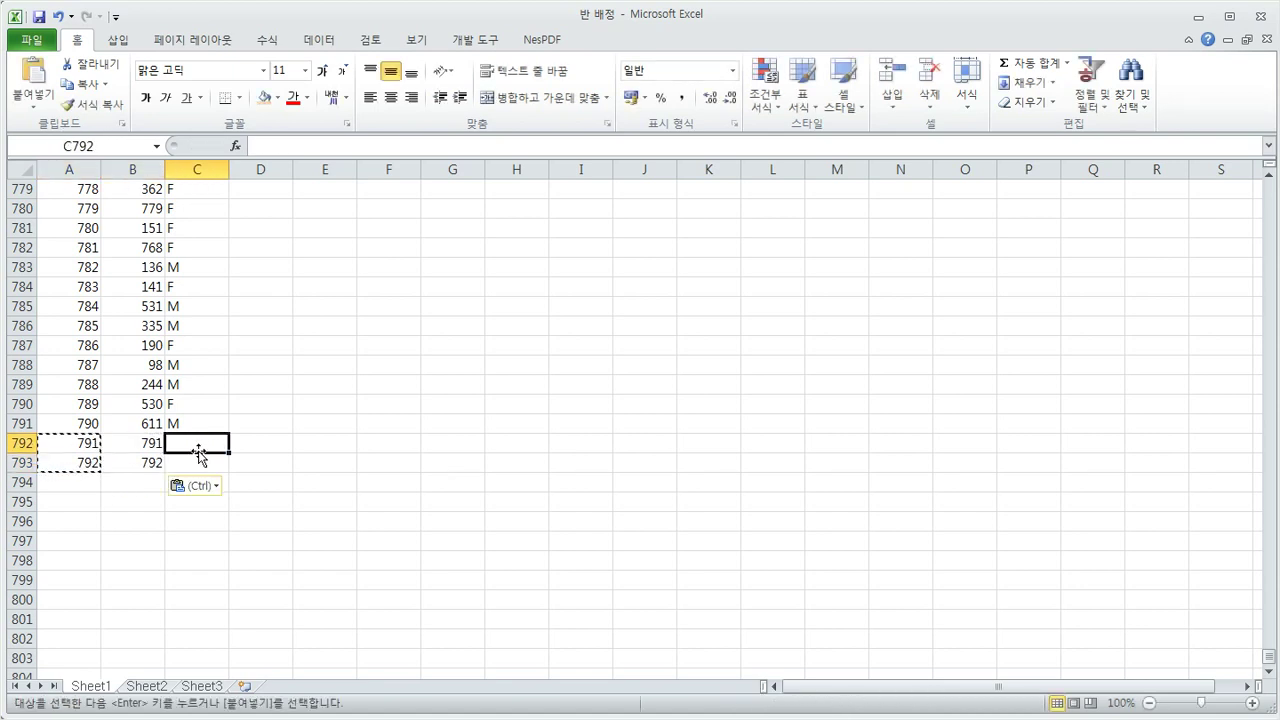
{"action": "type", "text": "a"}
{"action": "key", "text": "Return"}
{"action": "type", "text": "a"}
{"action": "key", "text": "Return"}
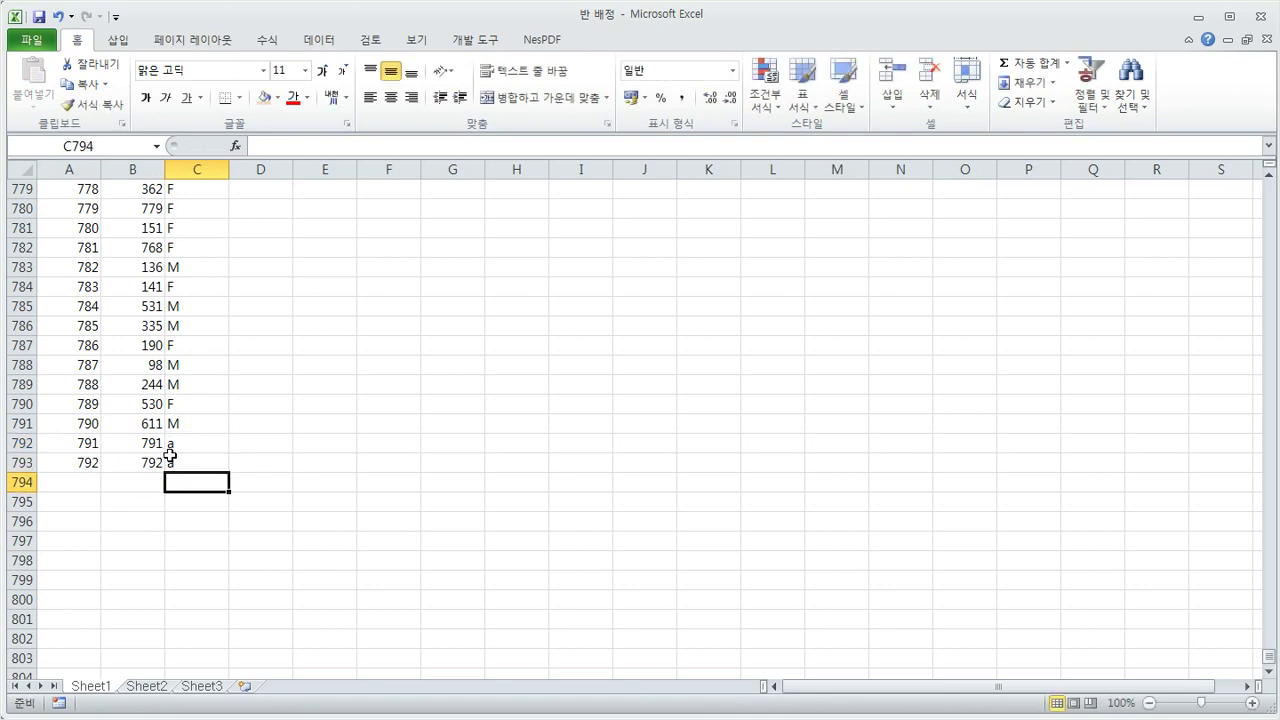
- Sort the whole sheet's data by the values of the rank column in ascending order (오름차순)
{"action": "left_click", "coordinate": [140, 446]}
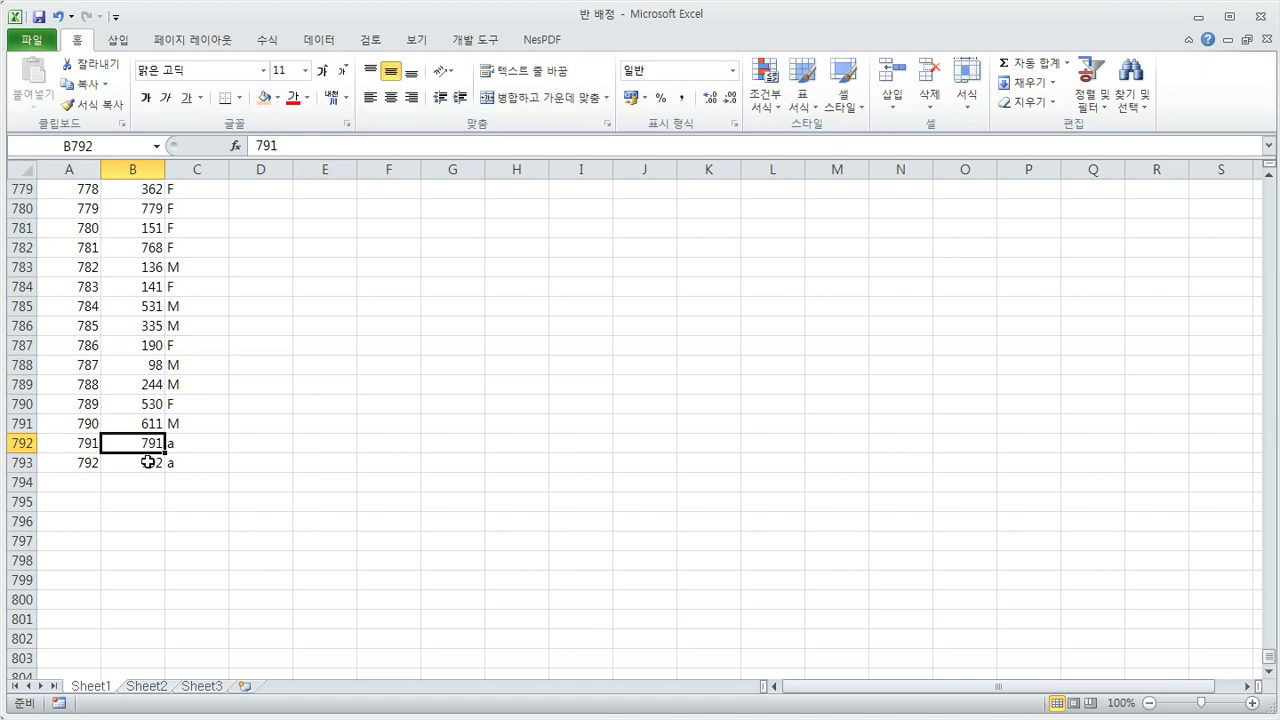
{"action": "key", "text": "ctrl+Up"}
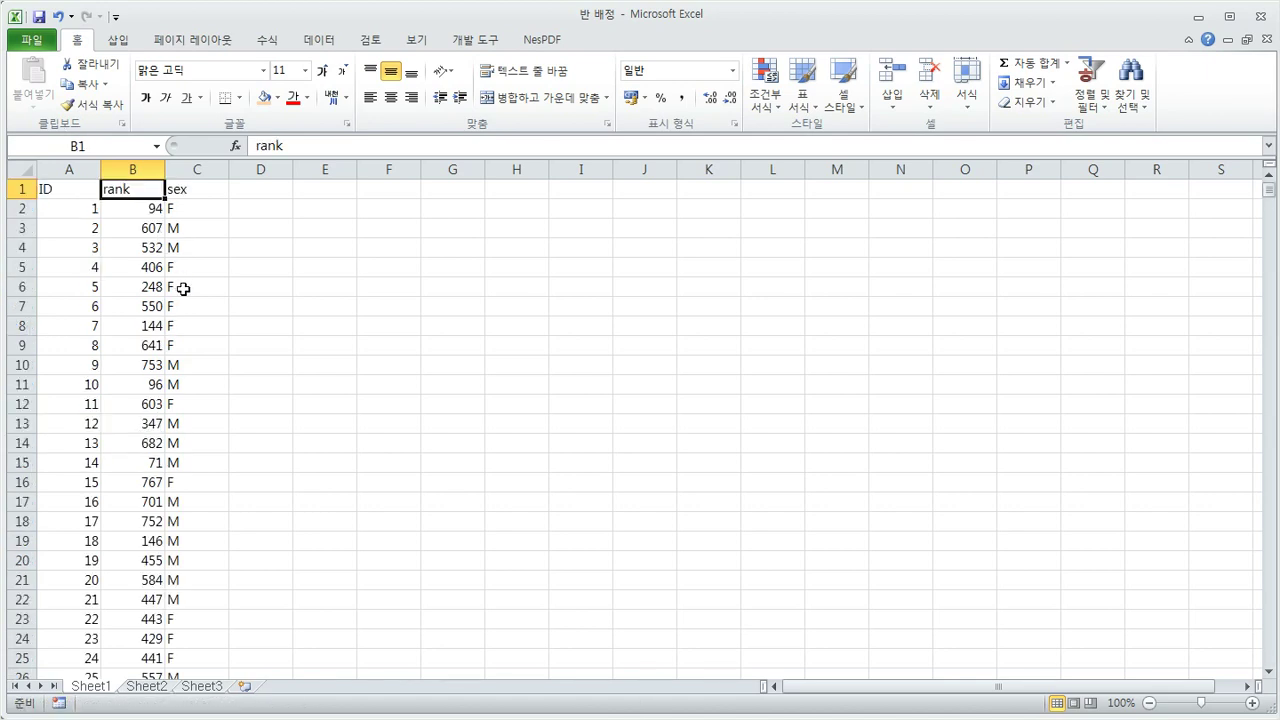
{"action": "left_click", "coordinate": [20, 170]}
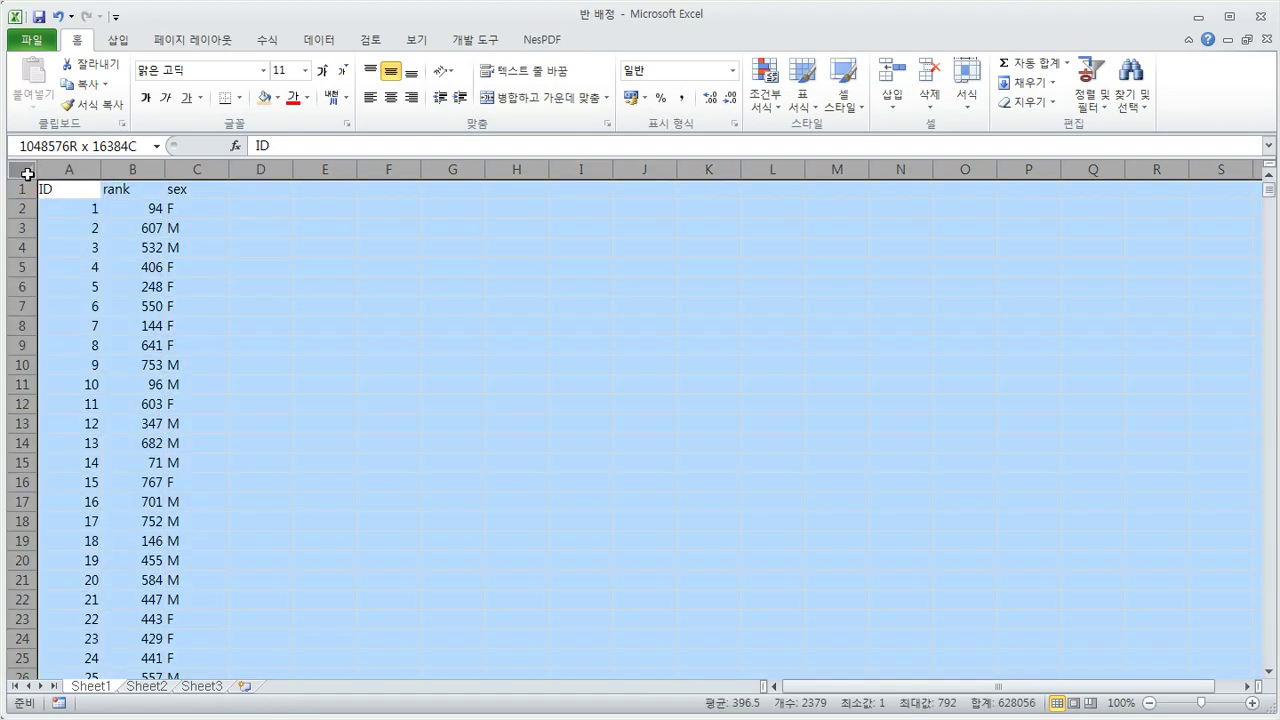
{"action": "left_click", "coordinate": [318, 42]}
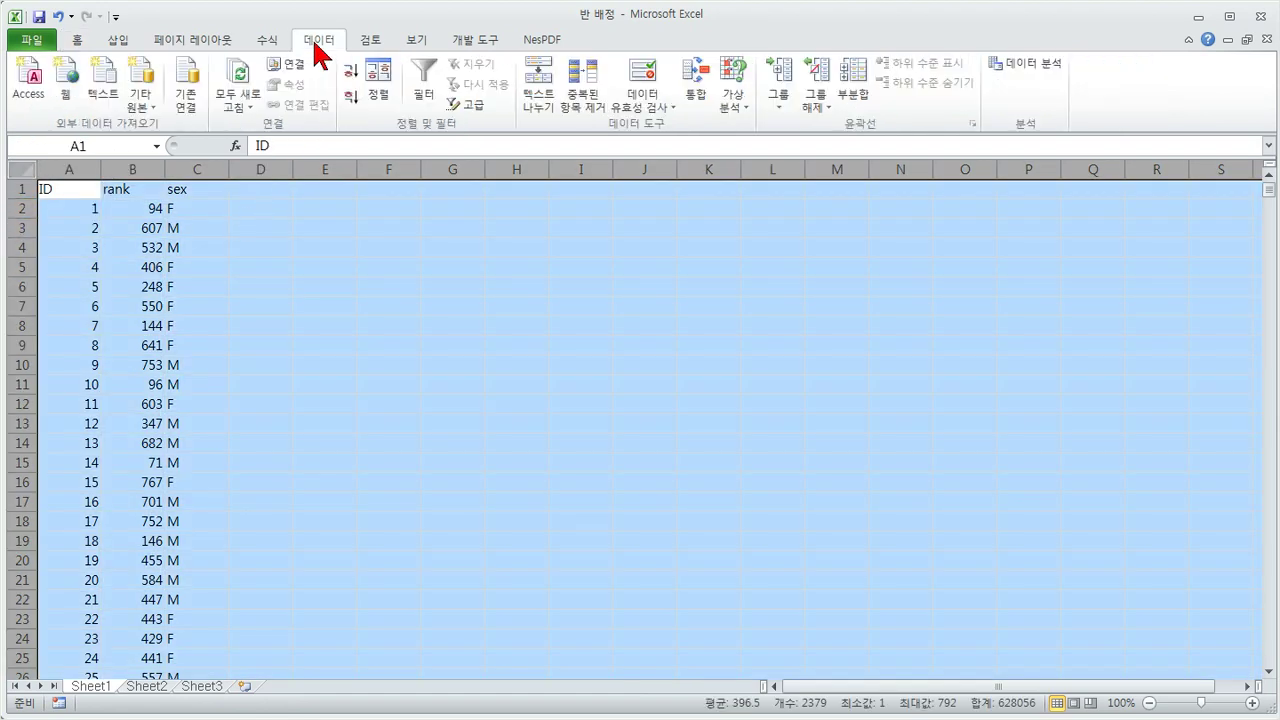
{"action": "left_click", "coordinate": [379, 85]}
{"action": "left_click", "coordinate": [429, 342]}
{"action": "left_click", "coordinate": [414, 371]}
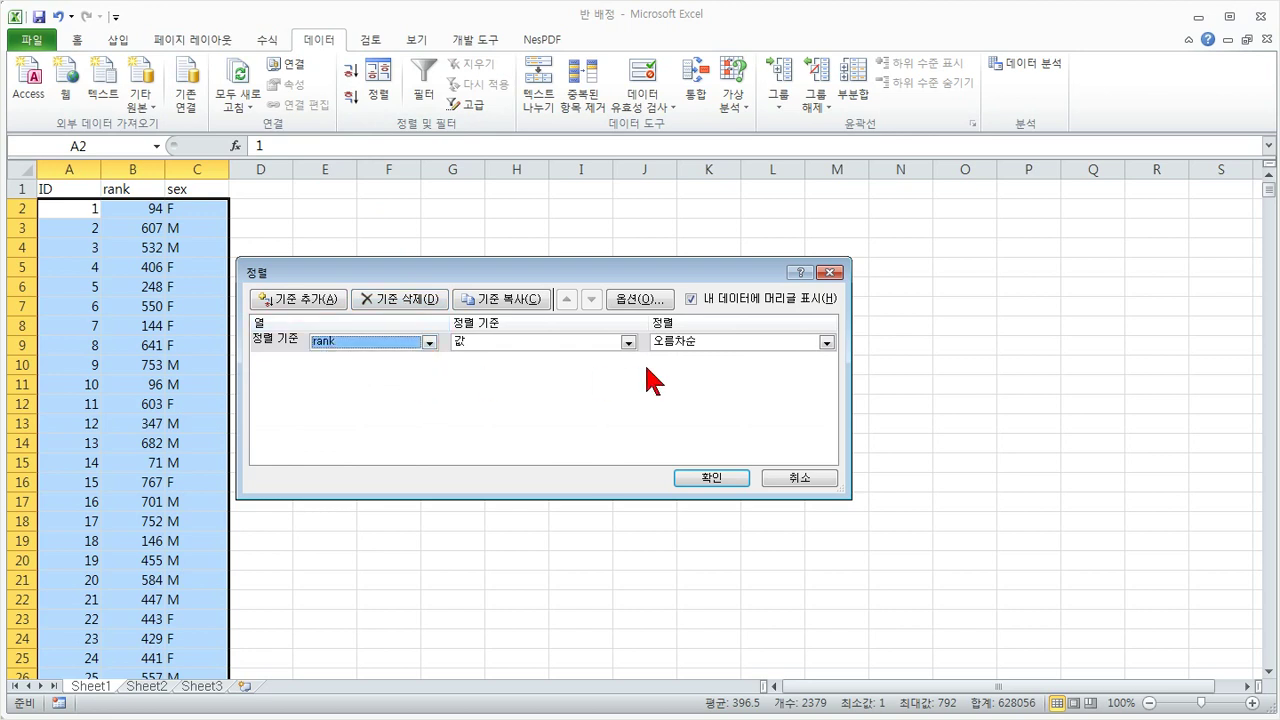
{"action": "left_click", "coordinate": [737, 478]}
- Check the sorted rank column at its first and last rows, and enlarge the sheet view to 145%
{"action": "left_click", "coordinate": [145, 208]}
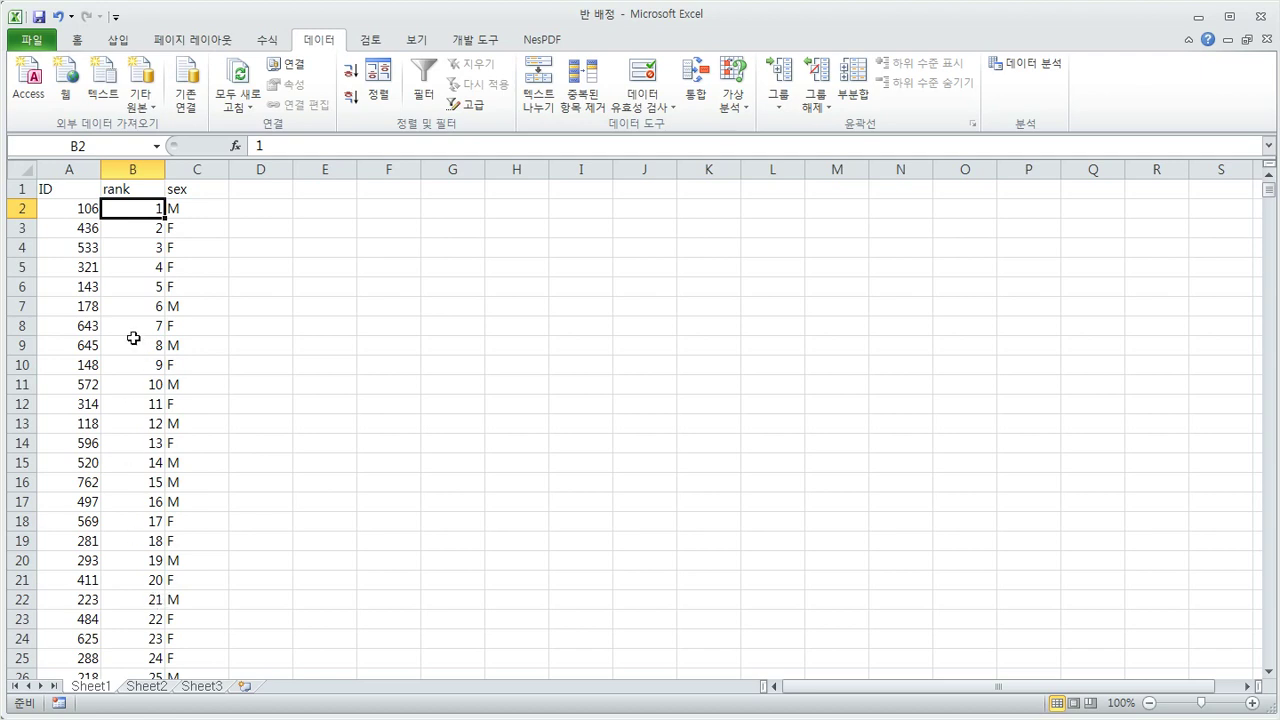
{"action": "double_click", "coordinate": [145, 218]}
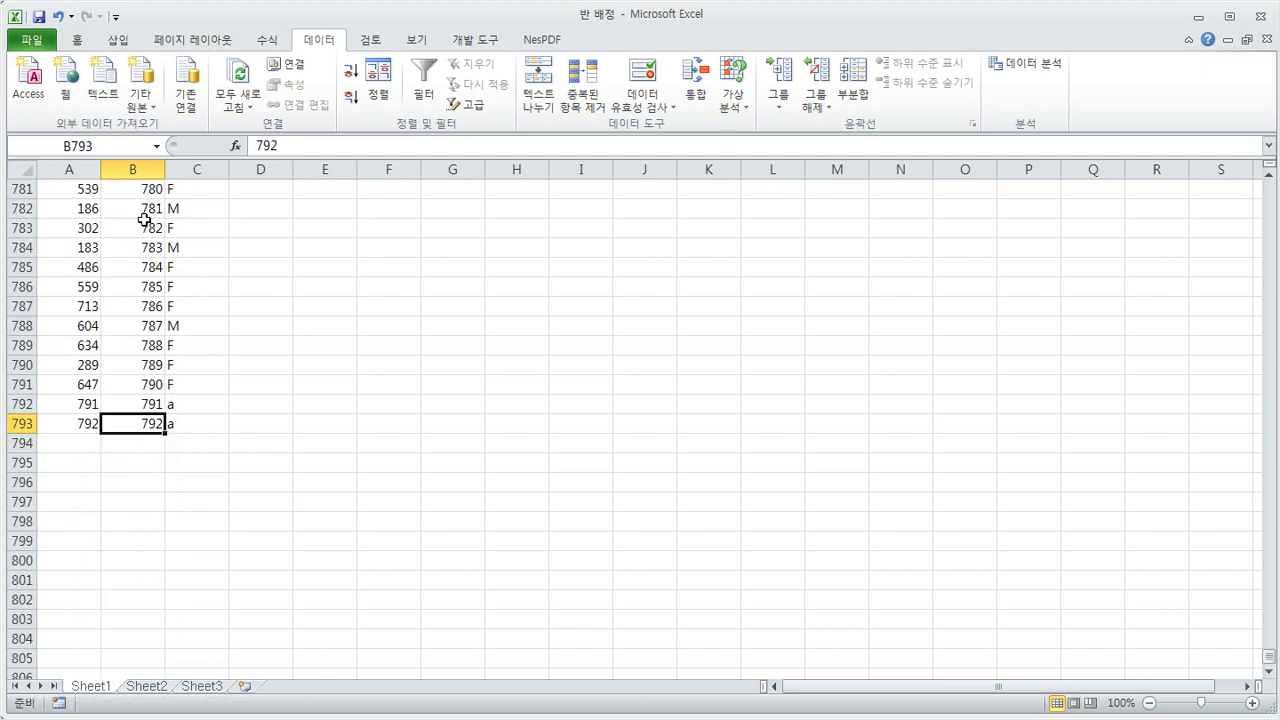
{"action": "double_click", "coordinate": [136, 414]}
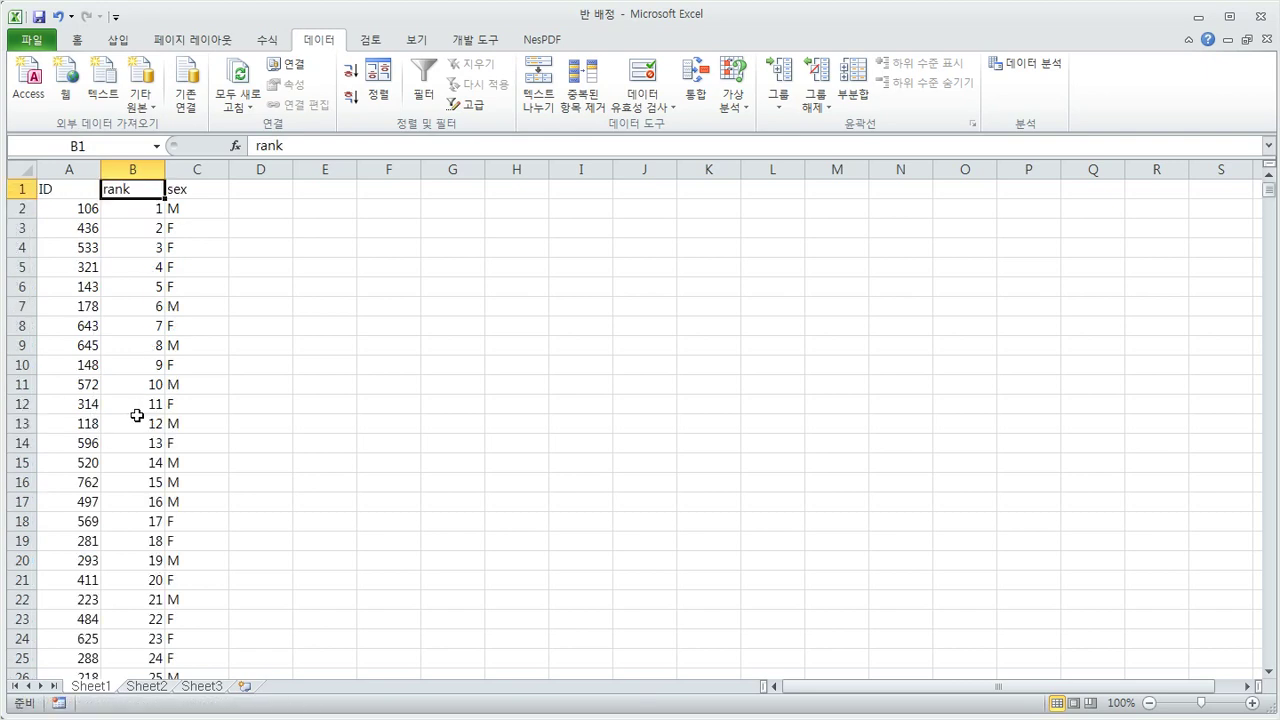
{"action": "scroll", "coordinate": [136, 414], "scroll_direction": "up", "scroll_amount": 3}
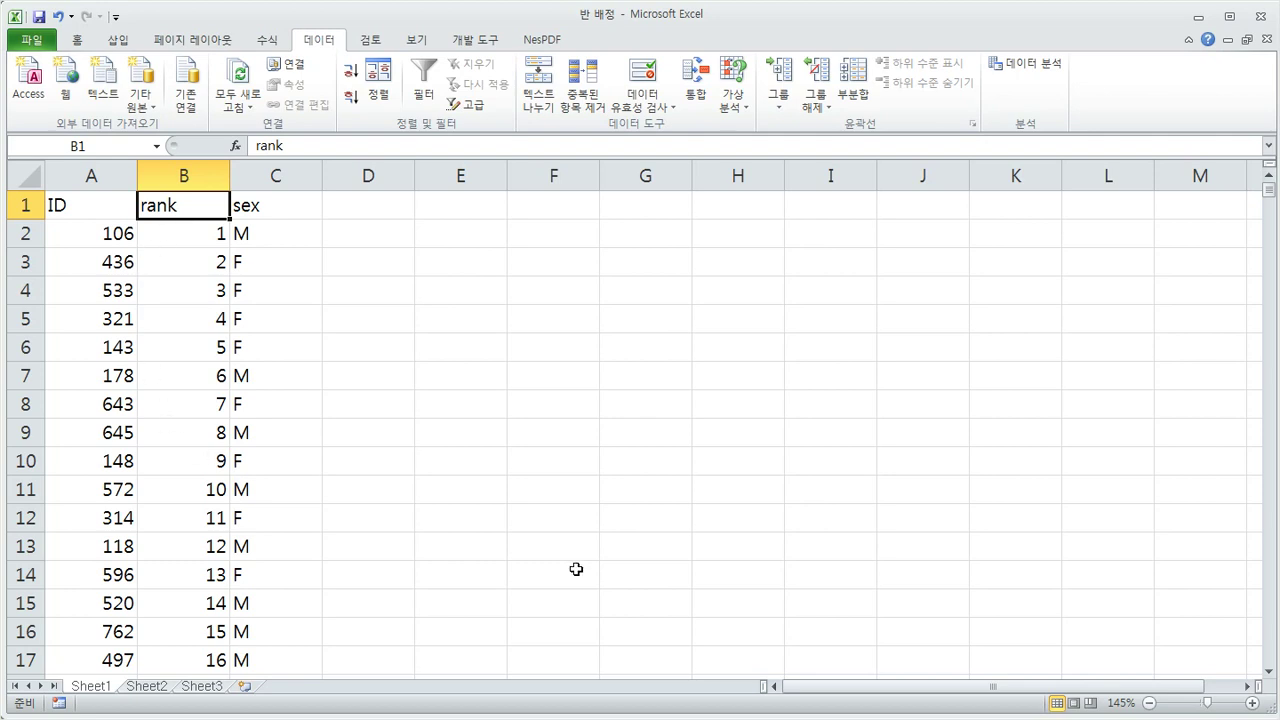
{"action": "left_click", "coordinate": [208, 466]}
{"action": "scroll", "coordinate": [193, 631], "scroll_direction": "down", "scroll_amount": 1}
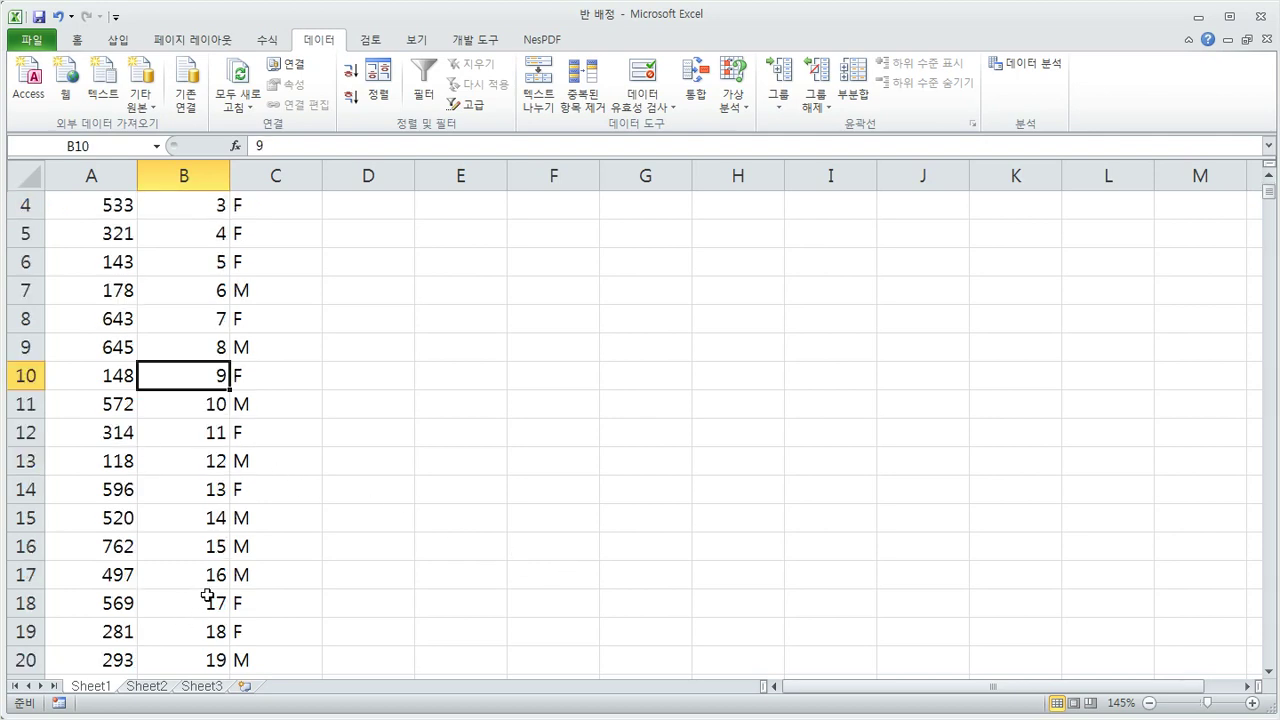
{"action": "scroll", "coordinate": [207, 600], "scroll_direction": "up", "scroll_amount": 1}
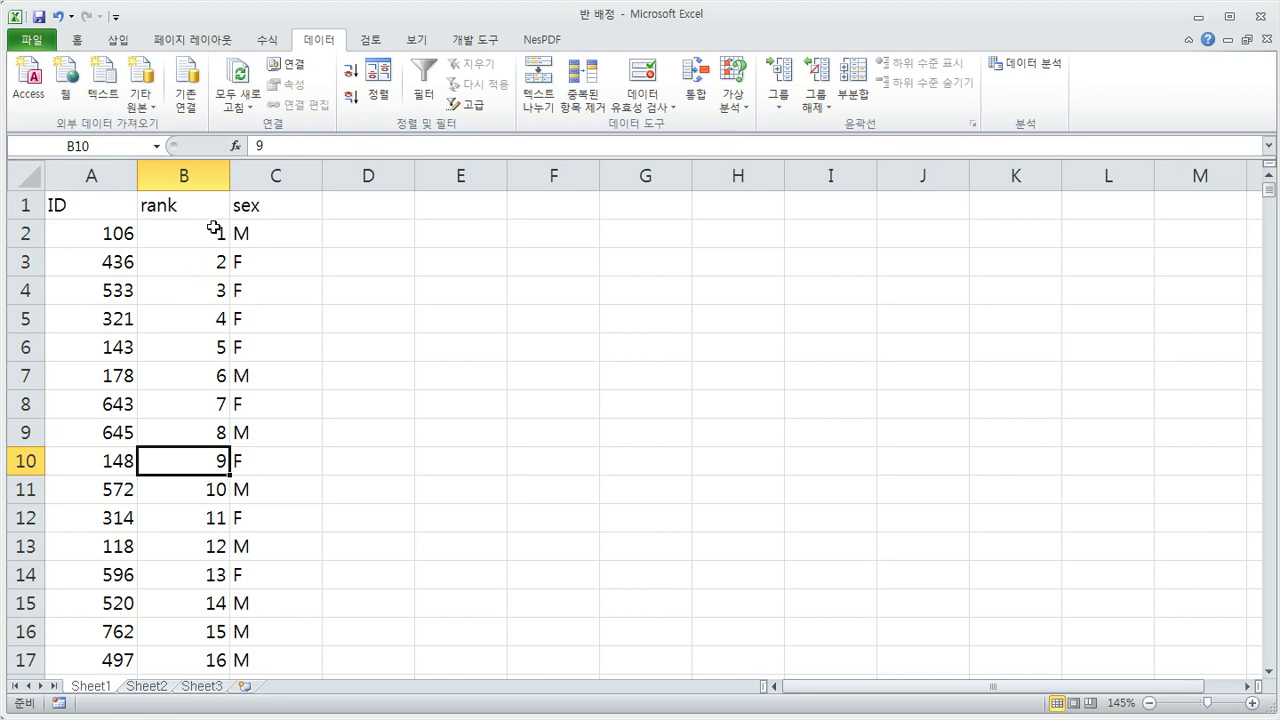
- Shade ranks 1 to 8 in cells B2:B9 with a light orange fill
{"action": "left_click_drag", "start_coordinate": [119, 234], "coordinate": [264, 432]}
{"action": "left_click_drag", "start_coordinate": [200, 238], "coordinate": [205, 428]}
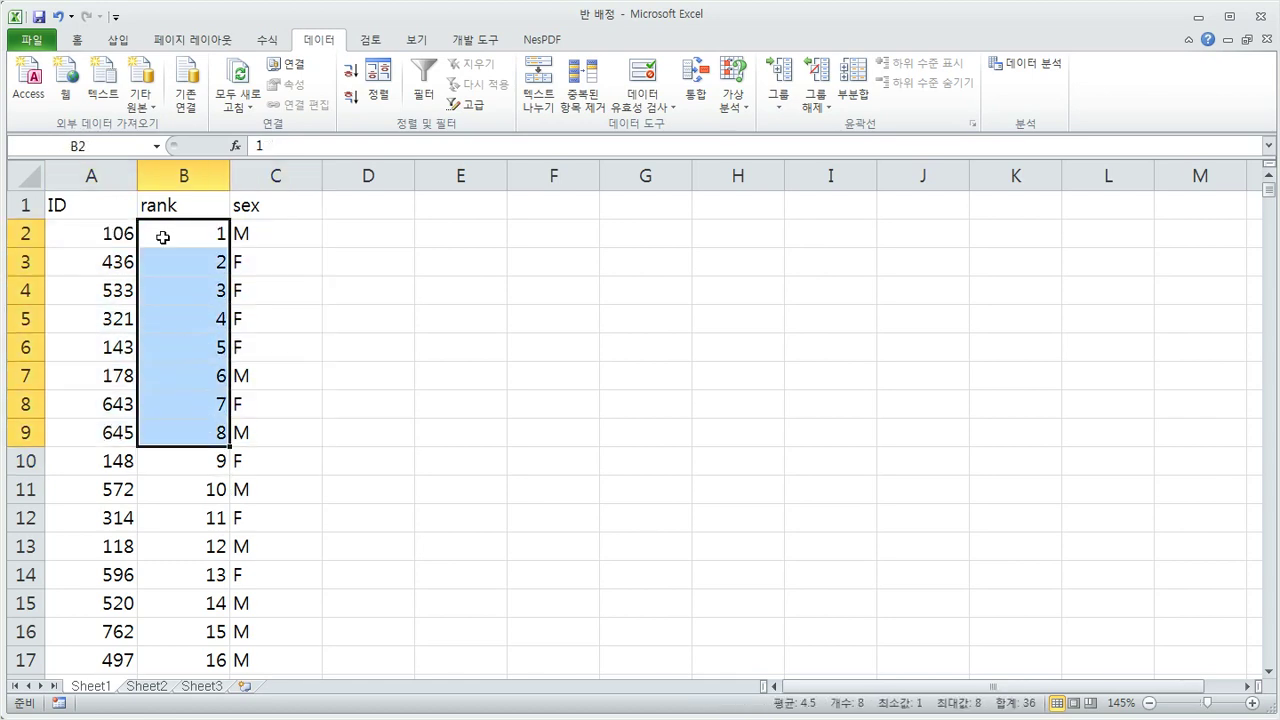
{"action": "left_click", "coordinate": [77, 40]}
{"action": "left_click", "coordinate": [266, 97]}
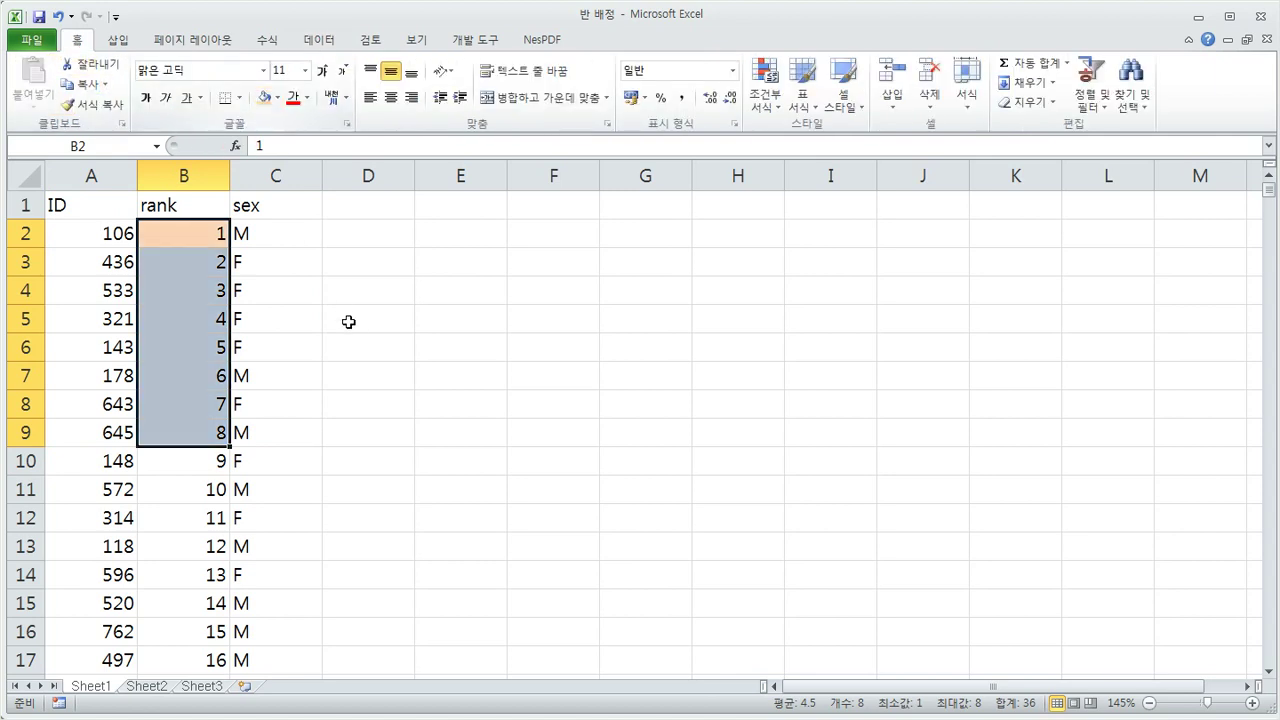
{"action": "left_click", "coordinate": [354, 340]}
- Enter =RAND() in D2 and fill it down column D alongside all the data rows
{"action": "left_click", "coordinate": [362, 237]}
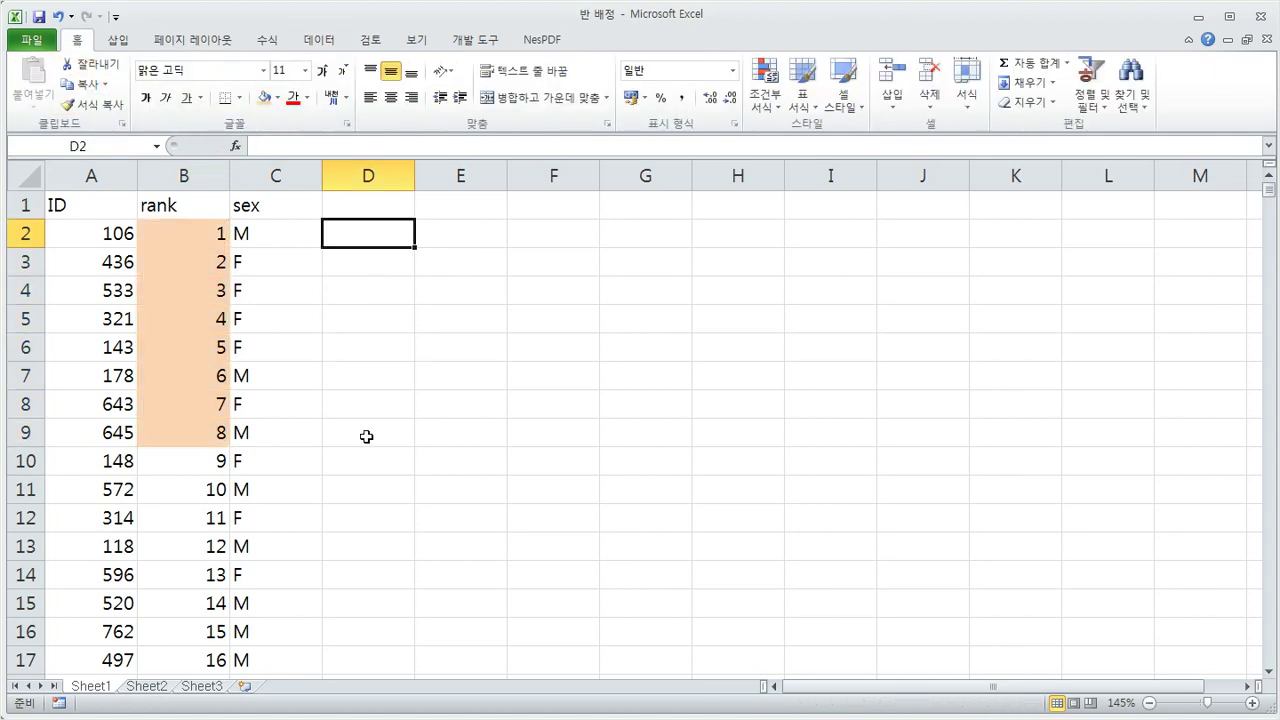
{"action": "type", "text": "=rand"}
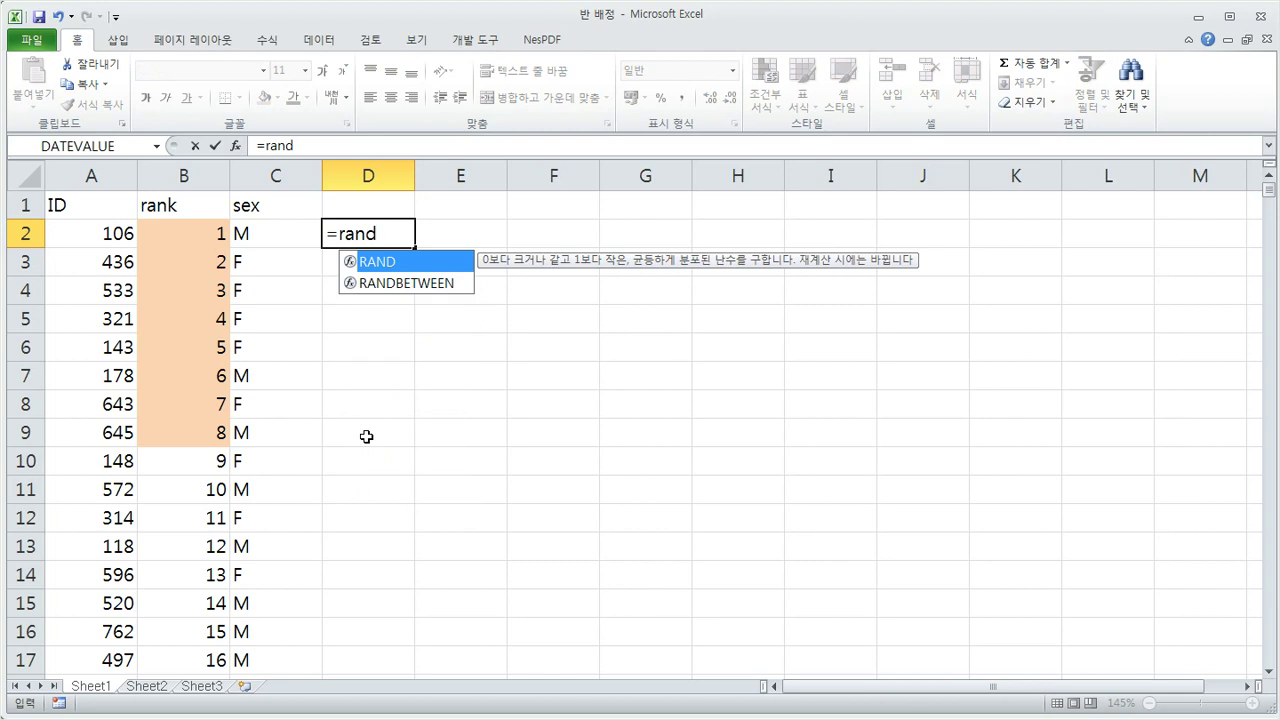
{"action": "type", "text": "("}
{"action": "key", "text": "Return"}
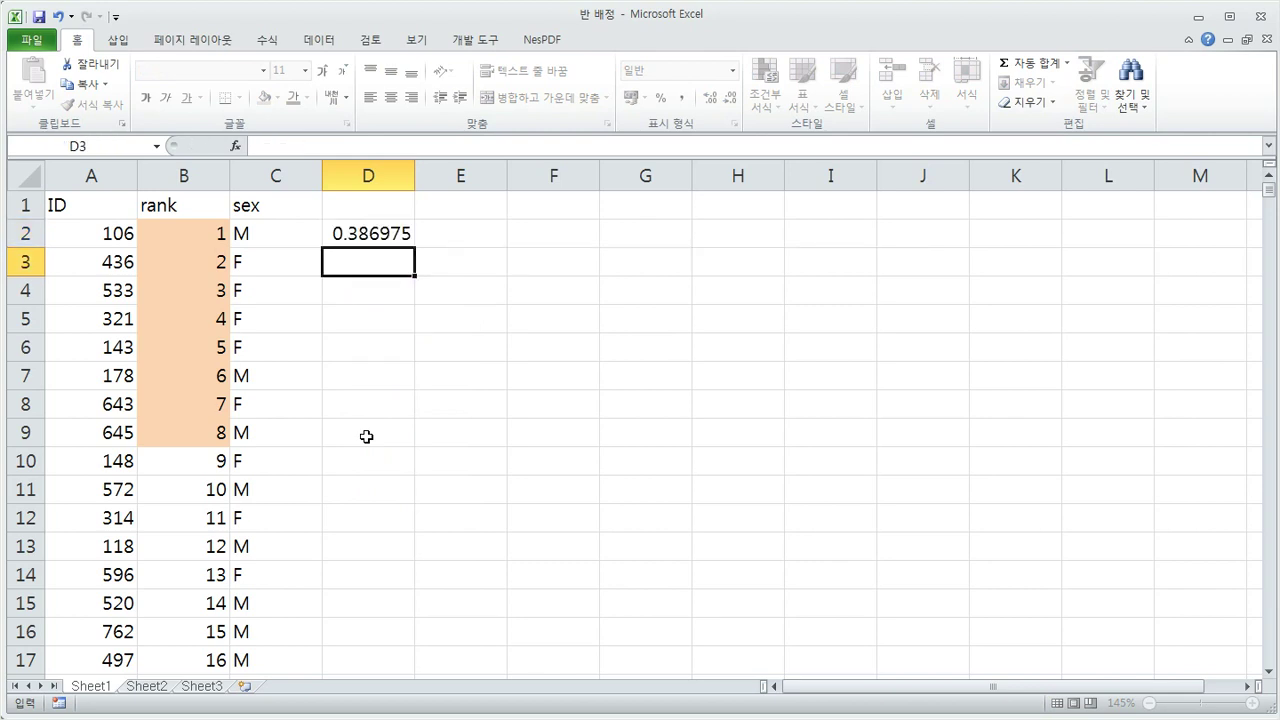
{"action": "left_click", "coordinate": [380, 240]}
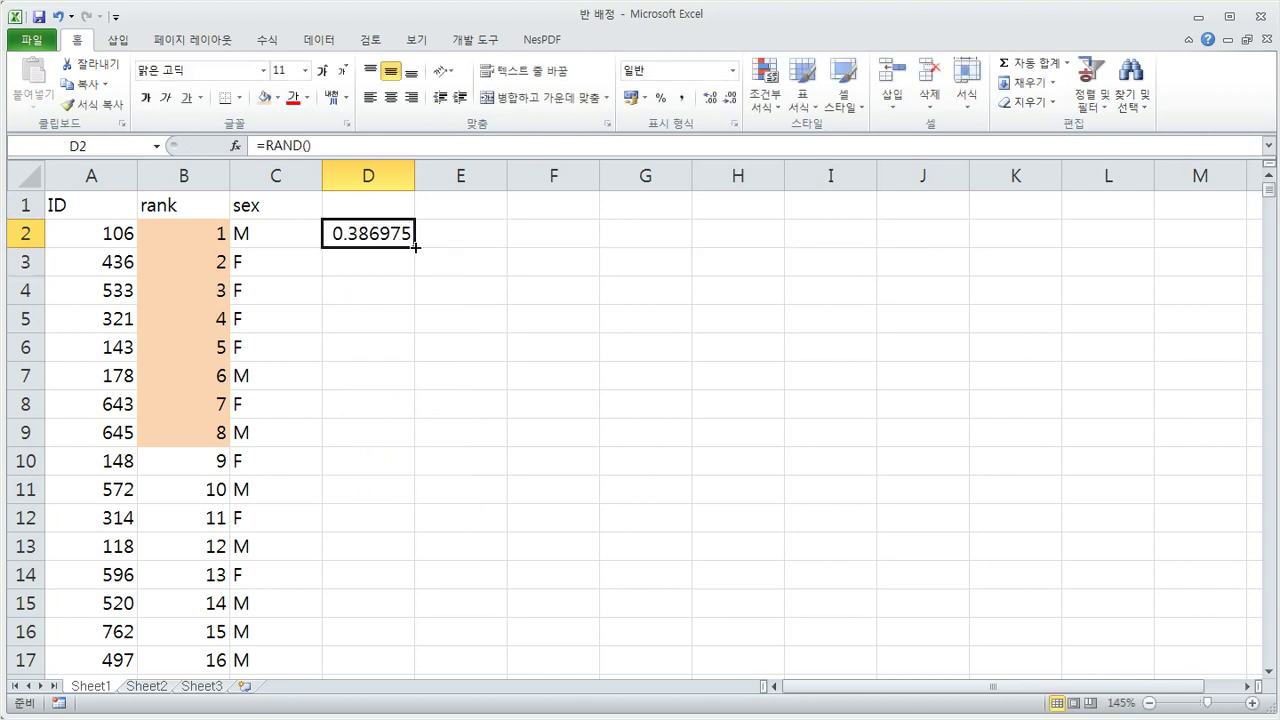
{"action": "double_click", "coordinate": [415, 246]}
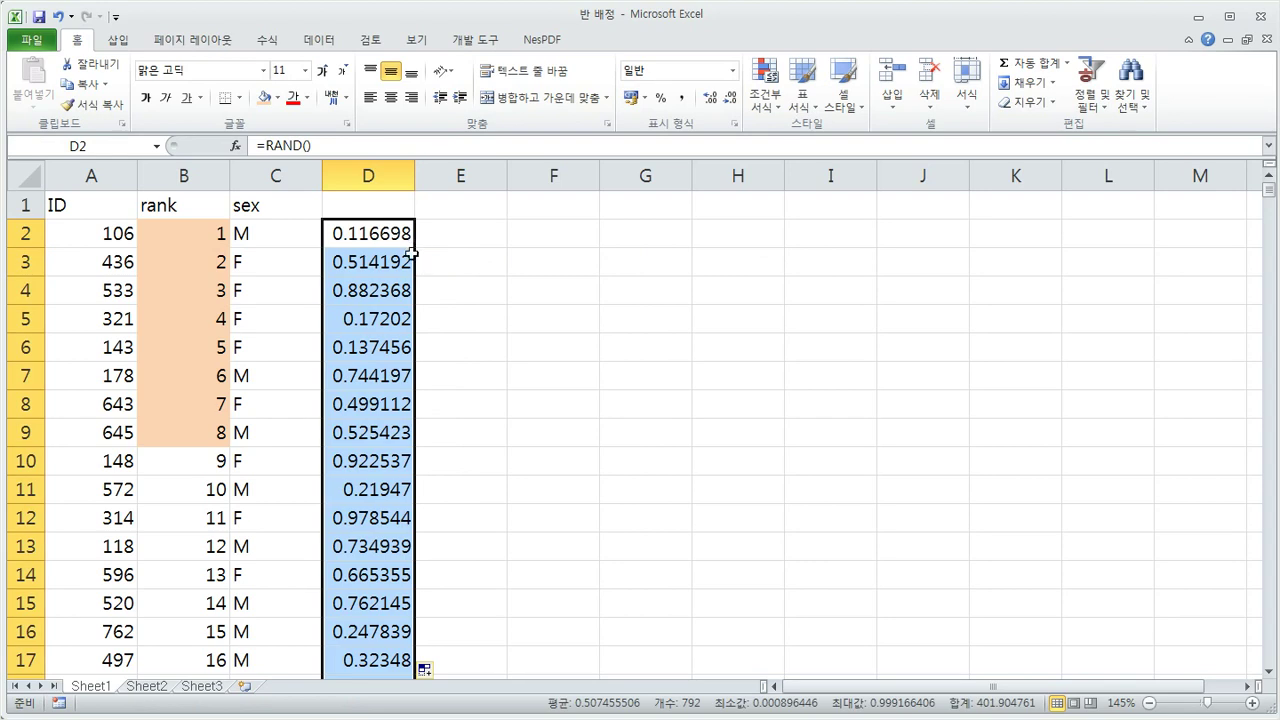
{"action": "left_click", "coordinate": [386, 231]}
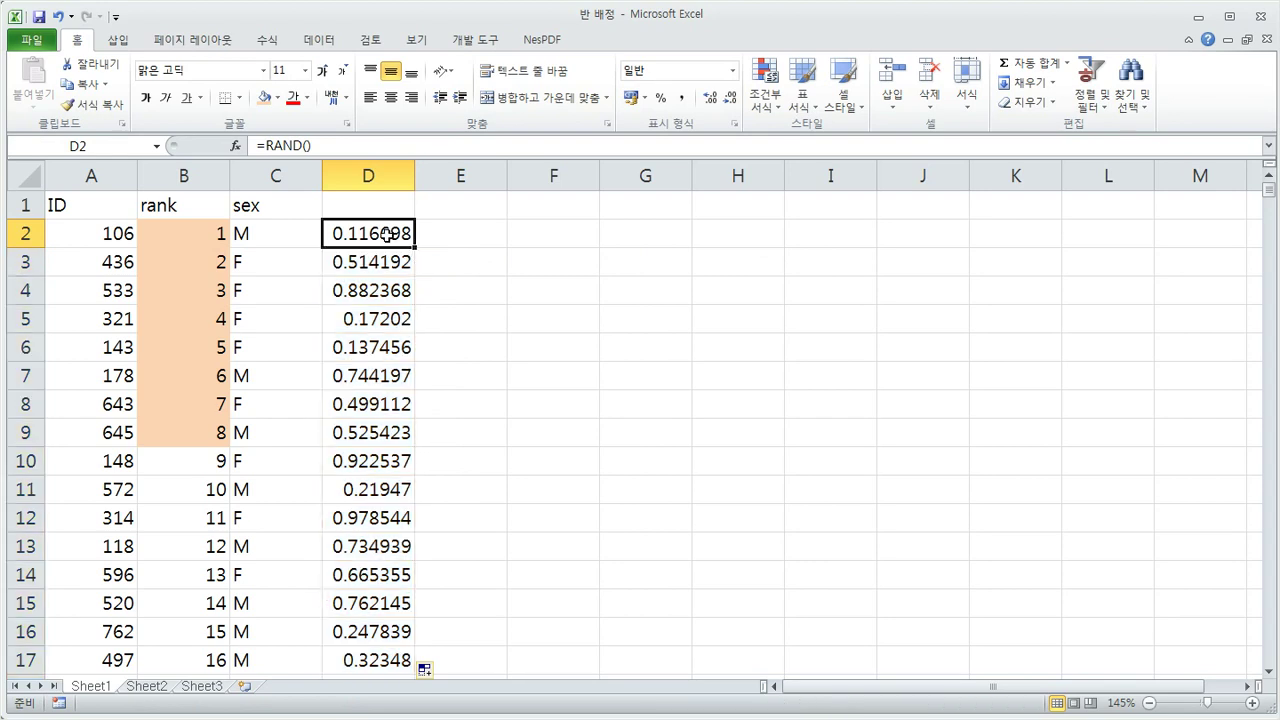
{"action": "left_click", "coordinate": [370, 432]}
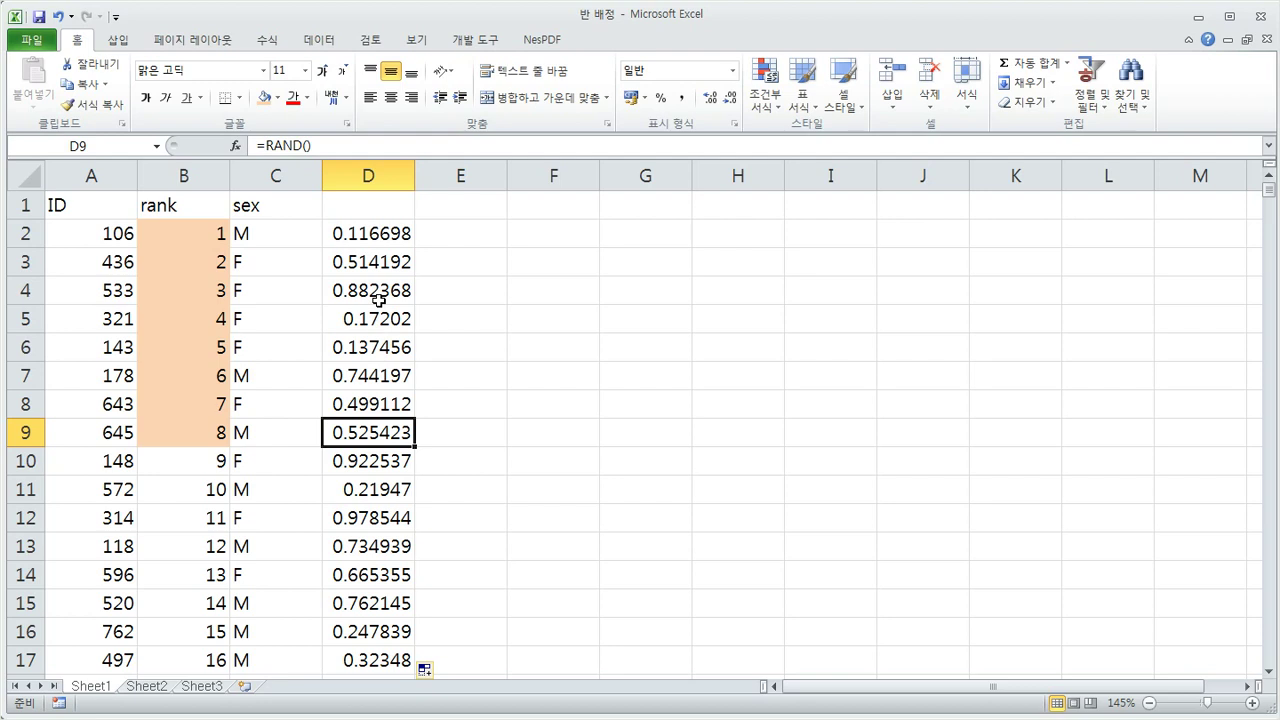
- Enter =RANK(D2,D2:D9) in E2 and fill the formula down to E9
{"action": "left_click", "coordinate": [481, 232]}
{"action": "type", "text": "=ran"}
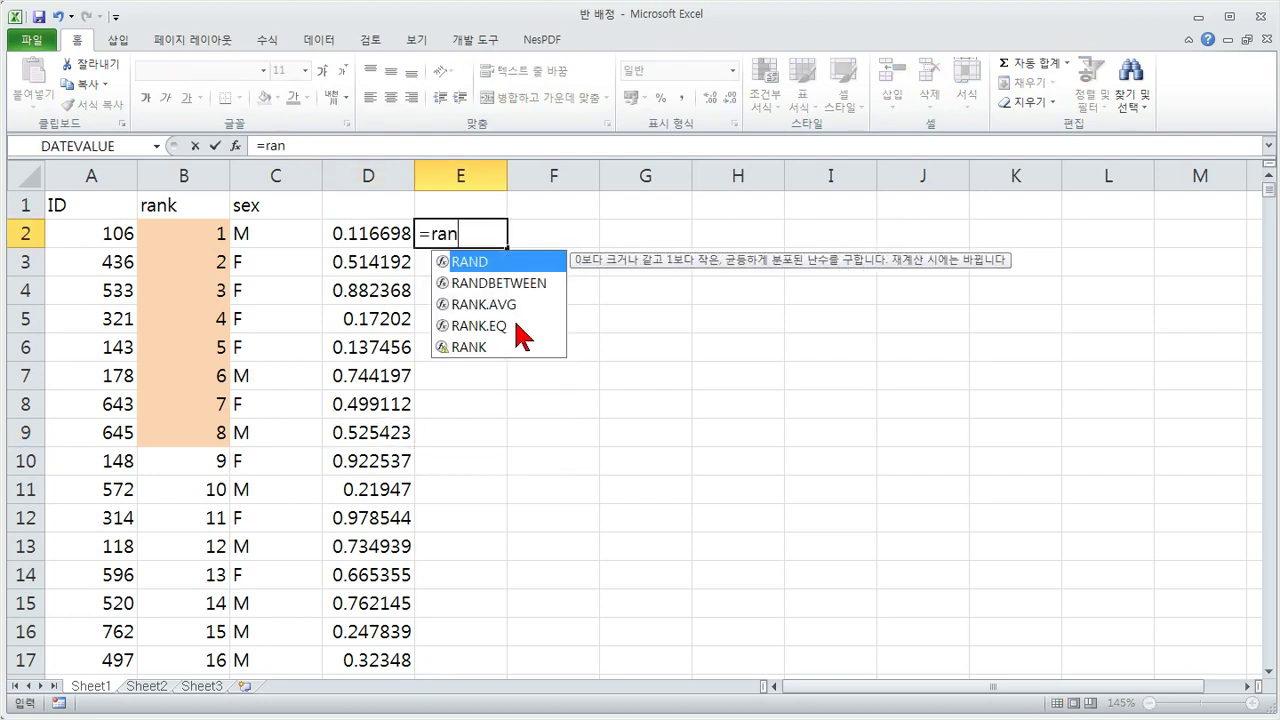
{"action": "type", "text": "k("}
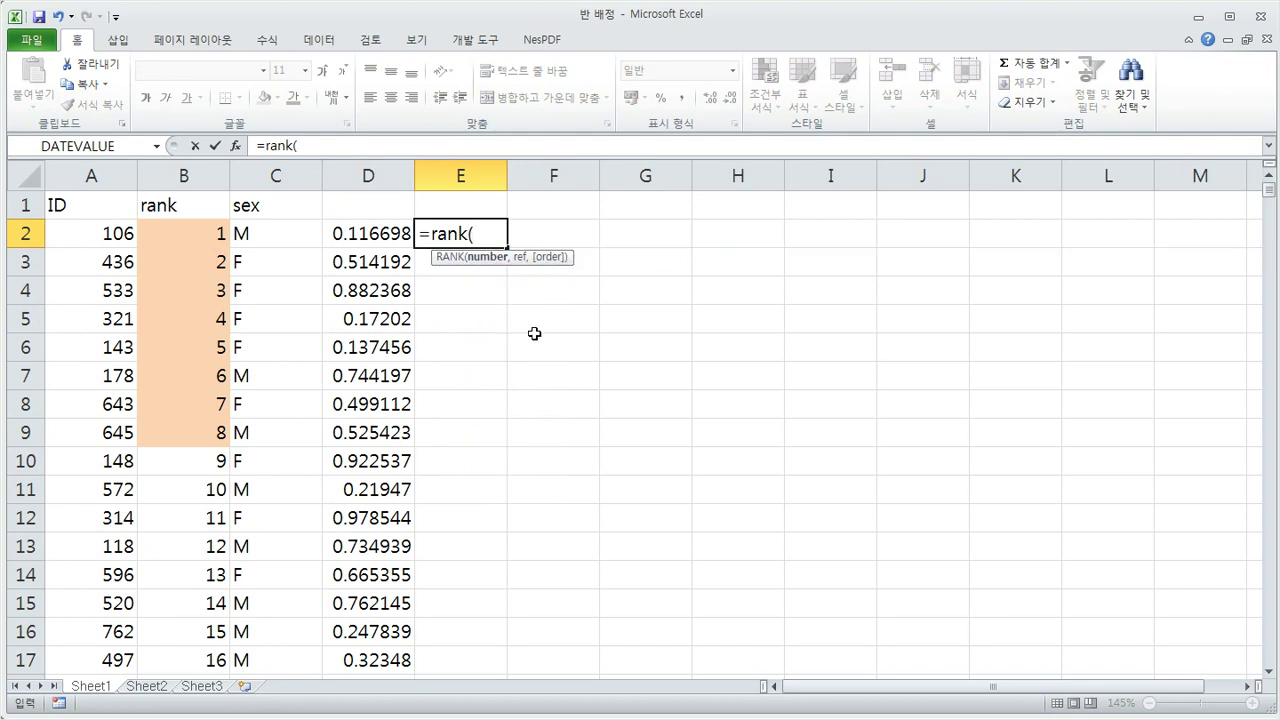
{"action": "left_click", "coordinate": [368, 233]}
{"action": "type", "text": ","}
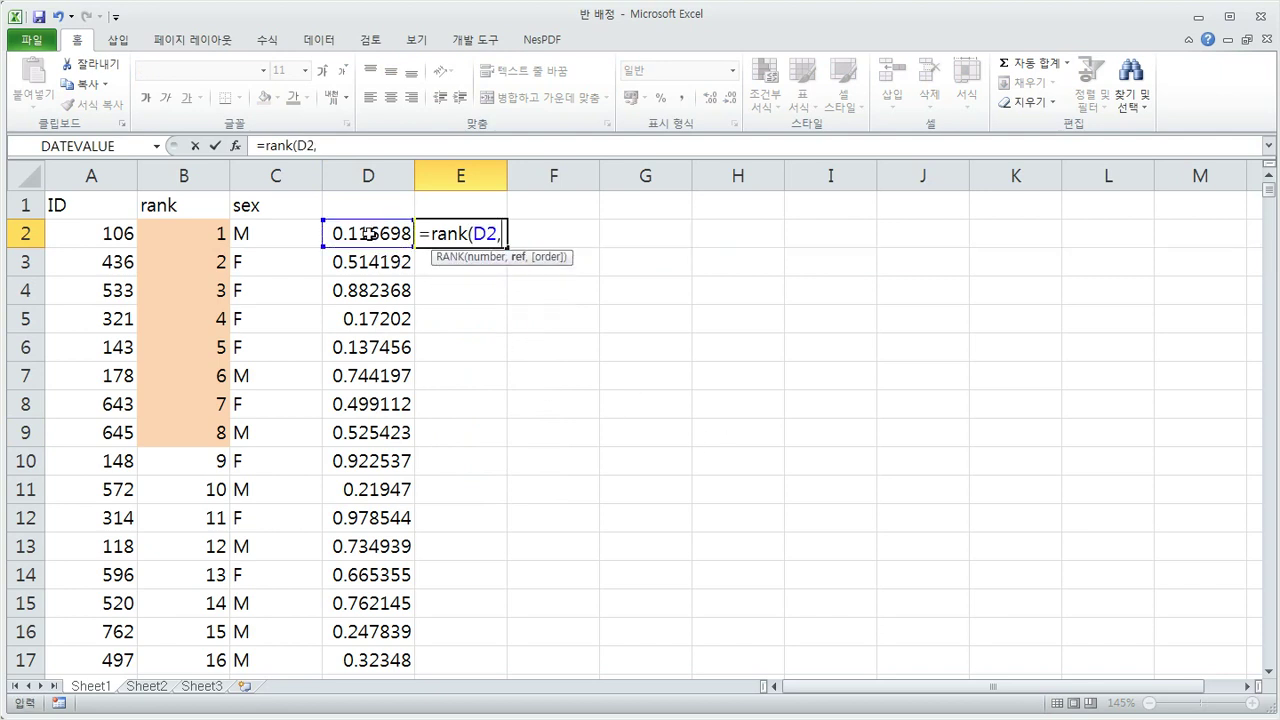
{"action": "left_click_drag", "start_coordinate": [370, 238], "coordinate": [374, 436]}
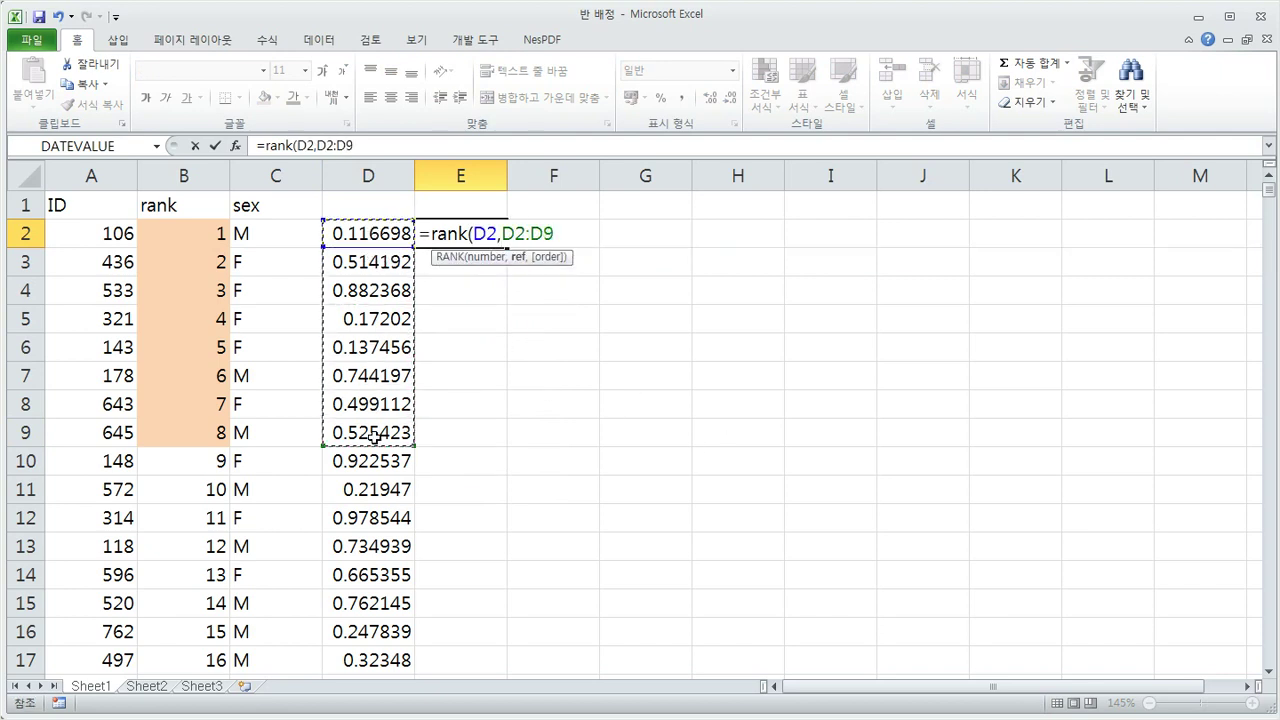
{"action": "key", "text": "Return"}
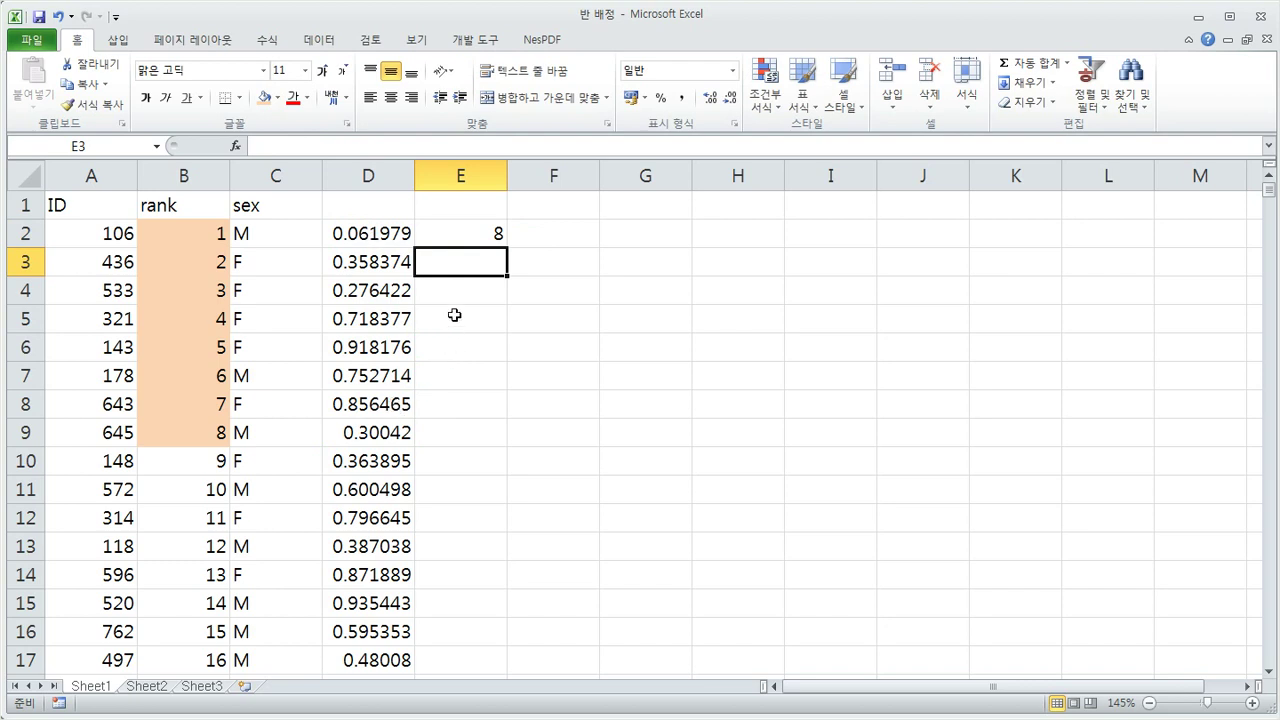
{"action": "left_click", "coordinate": [472, 237]}
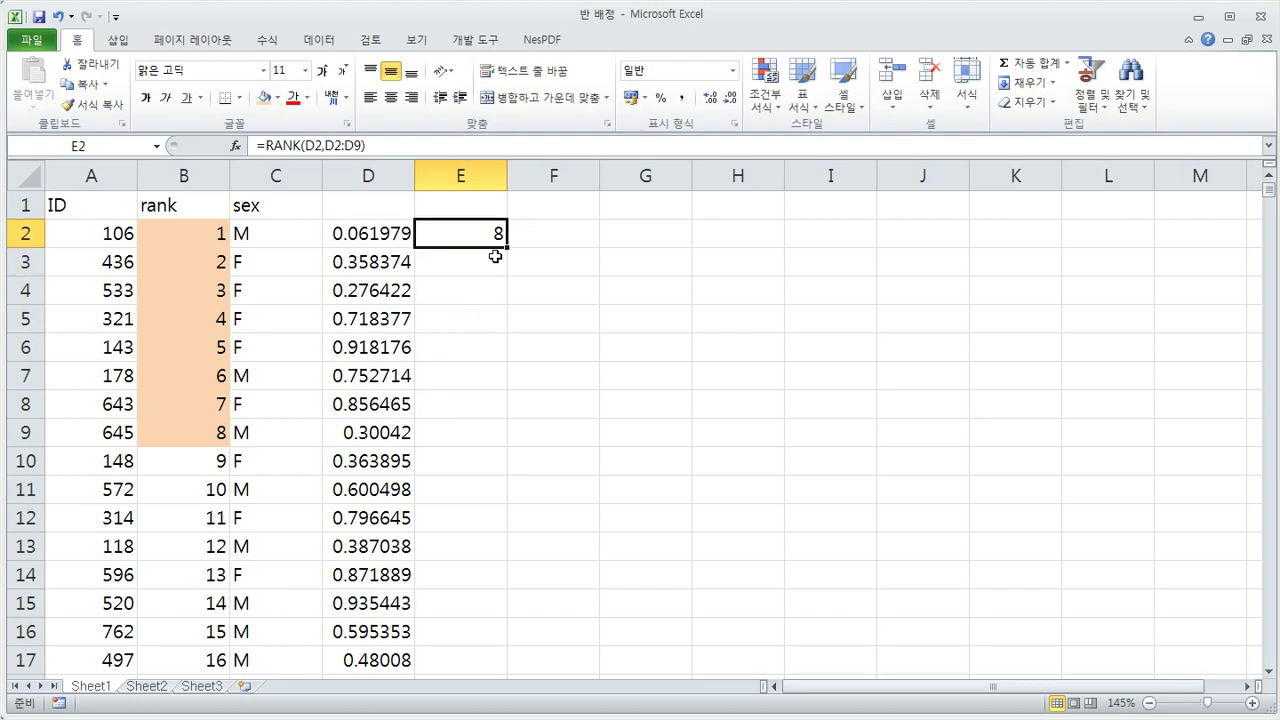
{"action": "left_click_drag", "start_coordinate": [507, 248], "coordinate": [507, 446]}
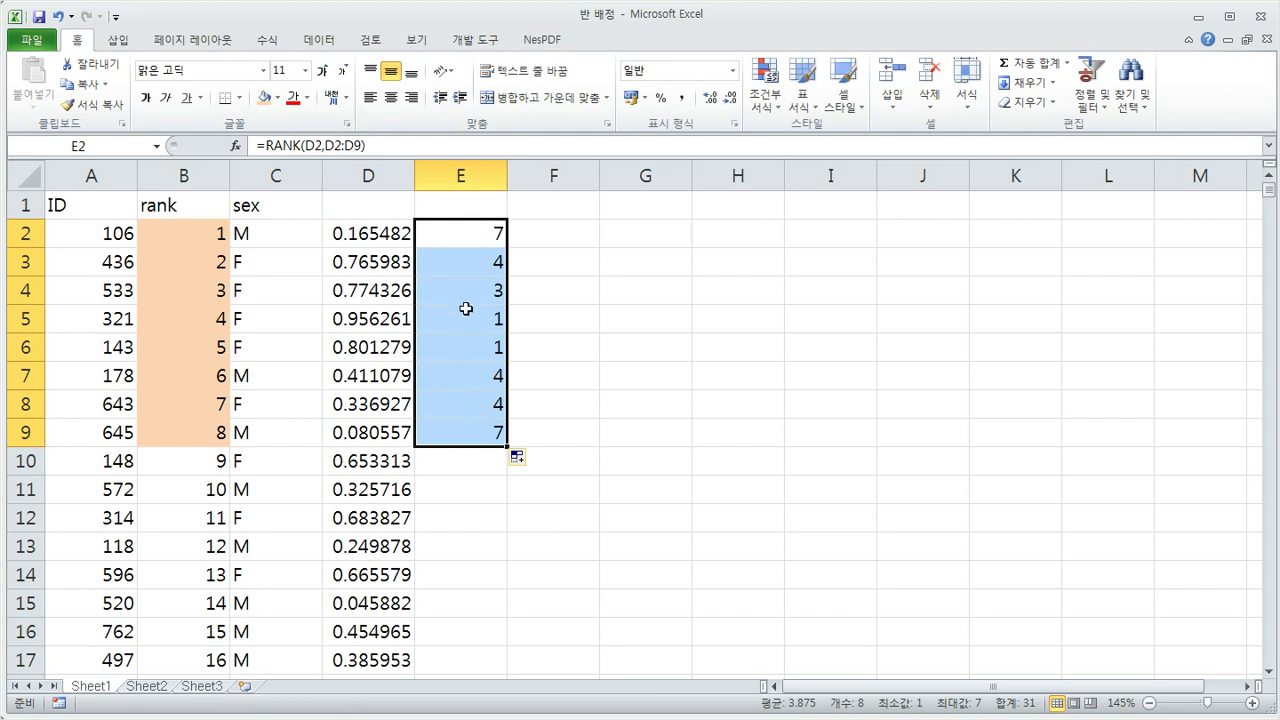
- Inspect which ranges the RANK formulas in E2 and E3 reference
{"action": "double_click", "coordinate": [471, 239]}
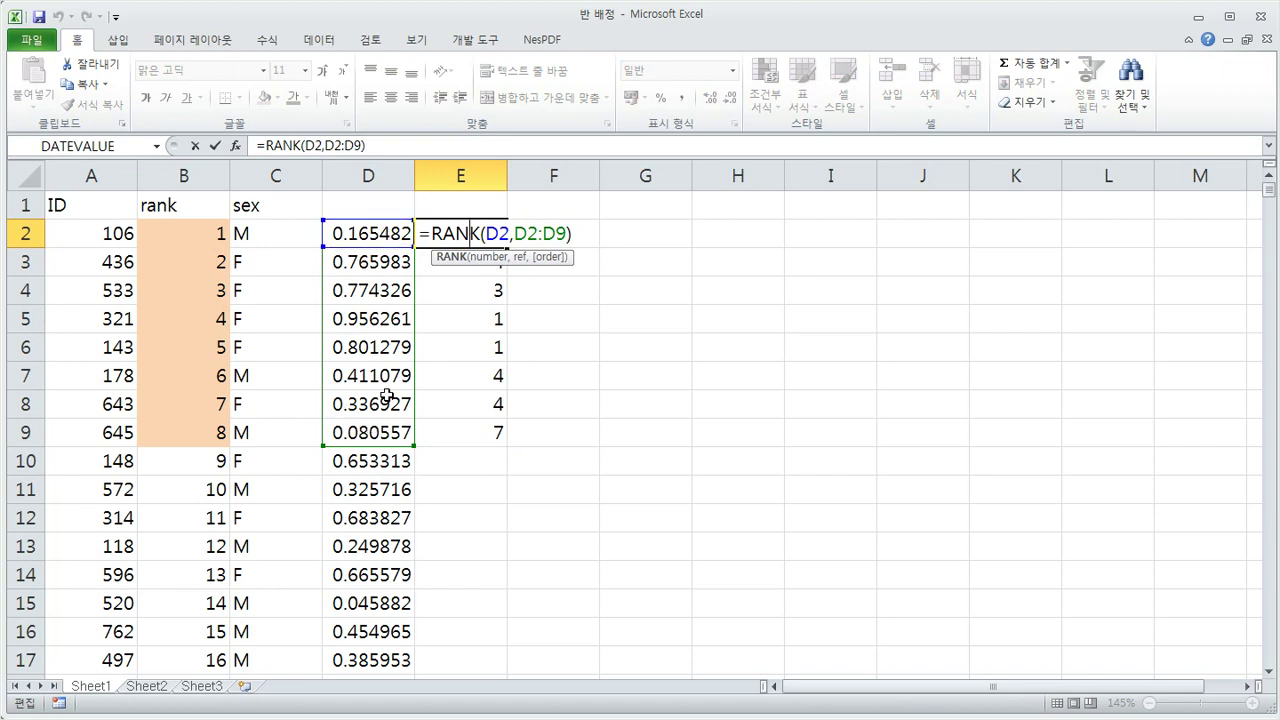
{"action": "key", "text": "Return"}
{"action": "double_click", "coordinate": [473, 266]}
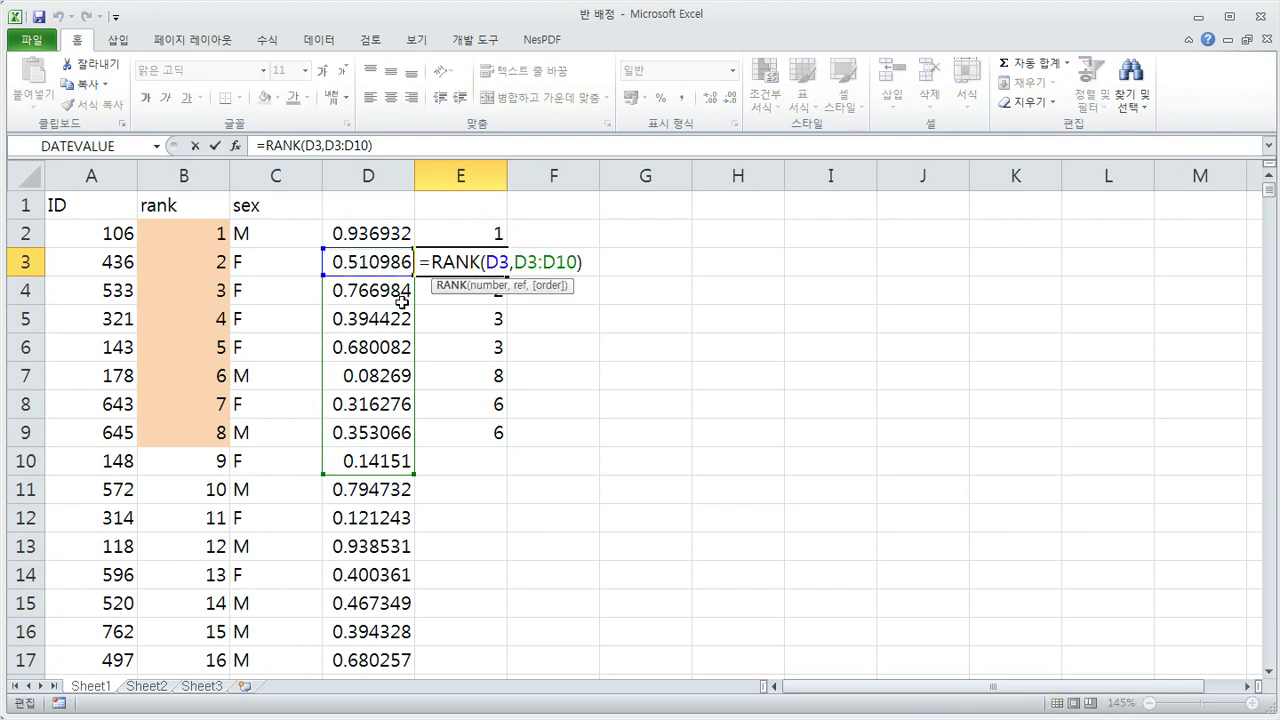
{"action": "key", "text": "Return"}
- Copy the D2:D9 range from the E2 formula and use it as the reference range in E3's RANK formula
{"action": "left_click", "coordinate": [474, 240]}
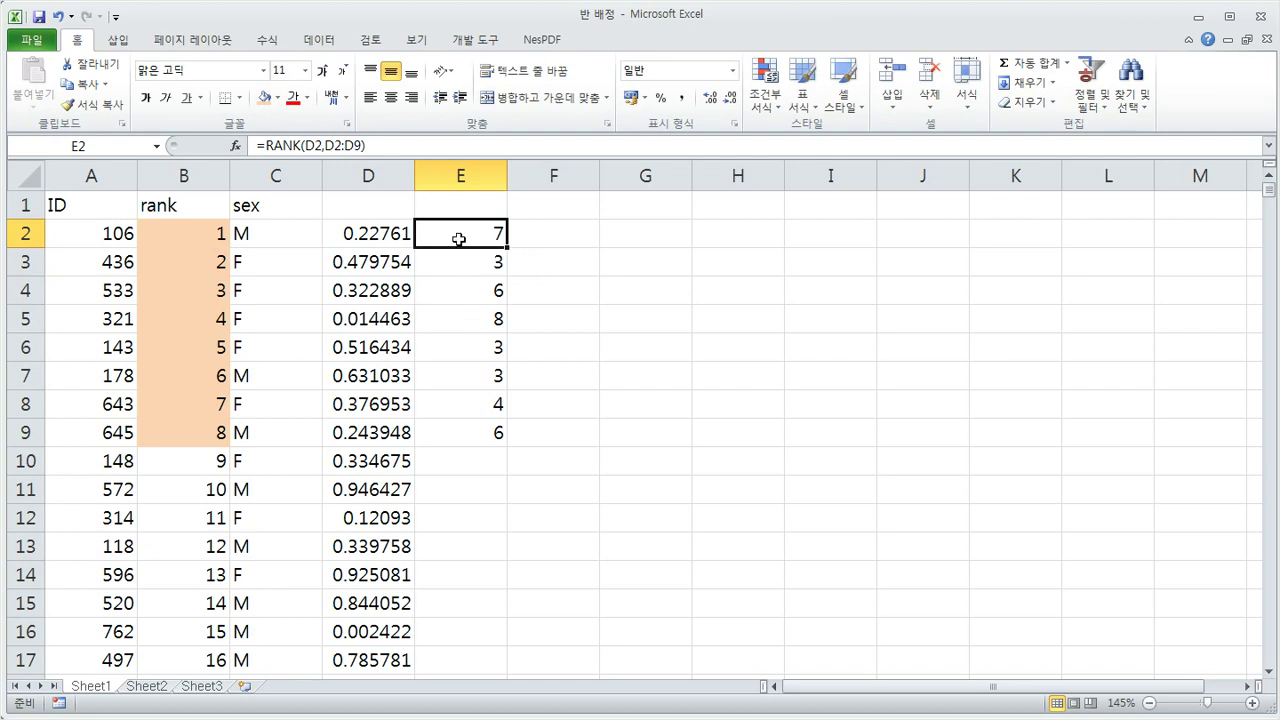
{"action": "left_click_drag", "start_coordinate": [326, 146], "coordinate": [364, 146]}
{"action": "key", "text": "ctrl+c"}
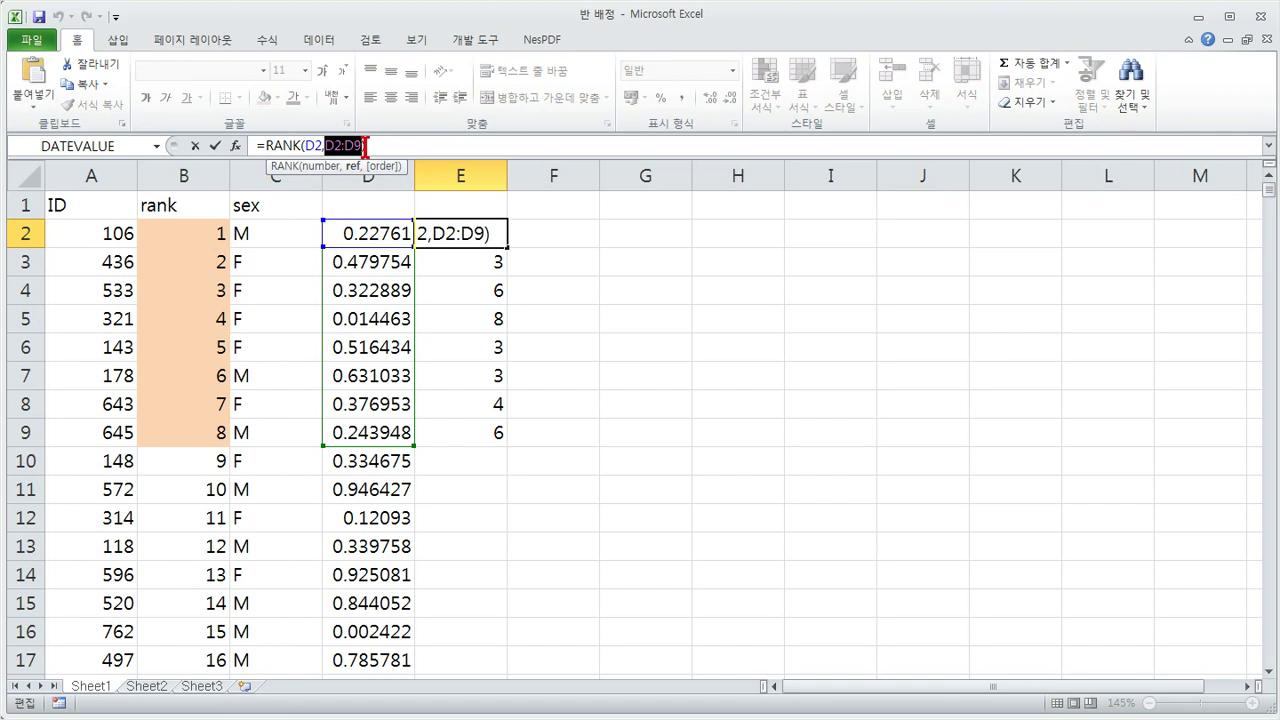
{"action": "key", "text": "Return"}
{"action": "left_click_drag", "start_coordinate": [328, 146], "coordinate": [368, 146]}
{"action": "key", "text": "ctrl+v"}
{"action": "key", "text": "Return"}
- Replace the reference range in the RANK formulas of E4, E5 and E6 with D2:D9
{"action": "left_click_drag", "start_coordinate": [324, 146], "coordinate": [359, 148]}
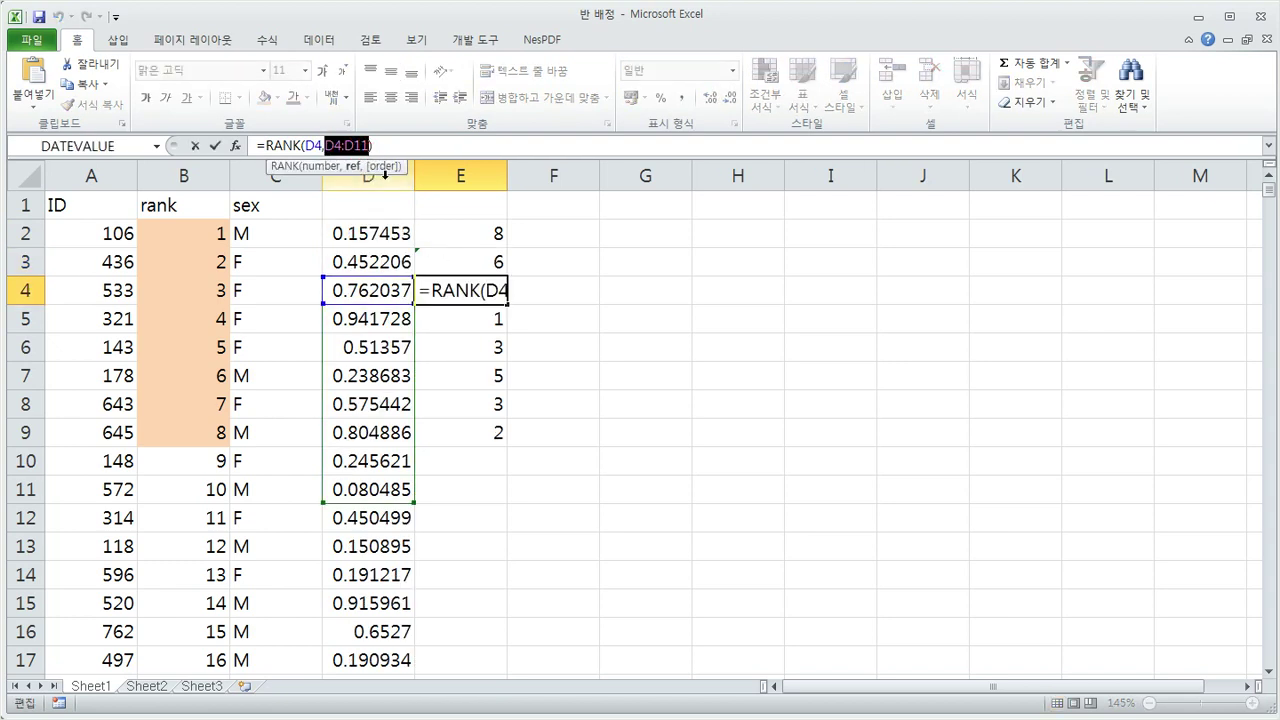
{"action": "key", "text": "ctrl+v"}
{"action": "key", "text": "Return"}
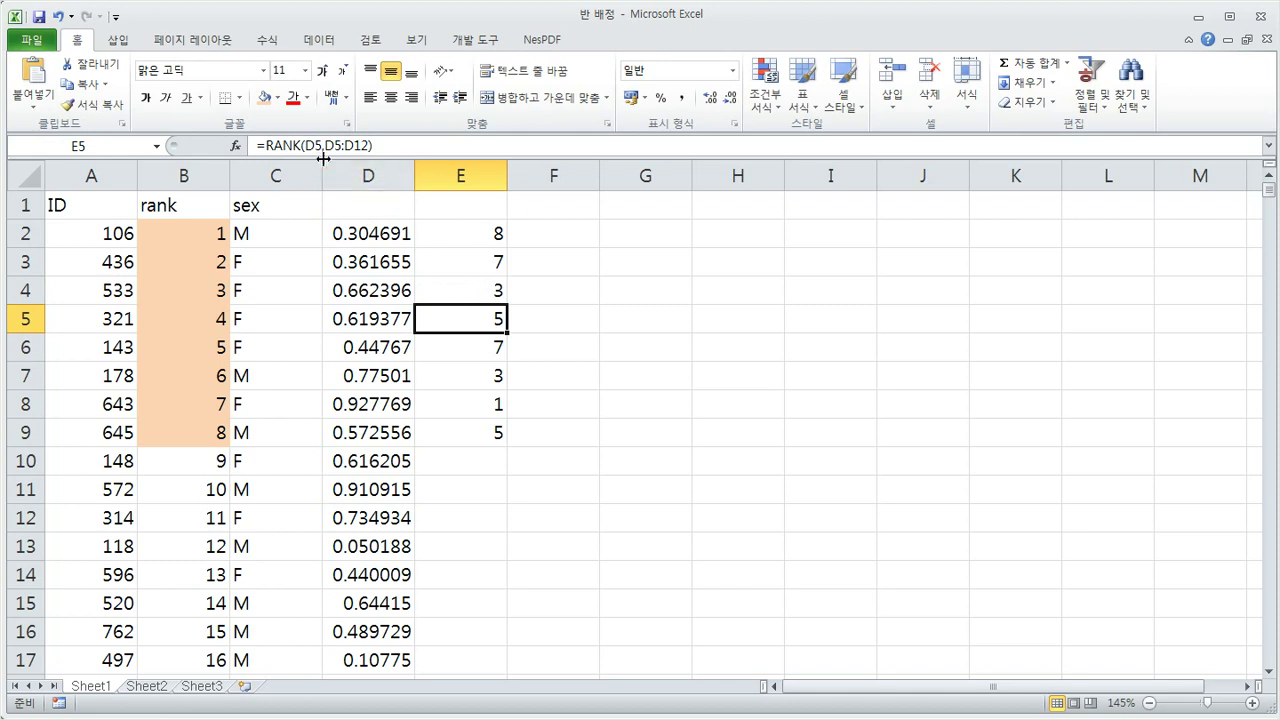
{"action": "left_click_drag", "start_coordinate": [325, 146], "coordinate": [337, 146]}
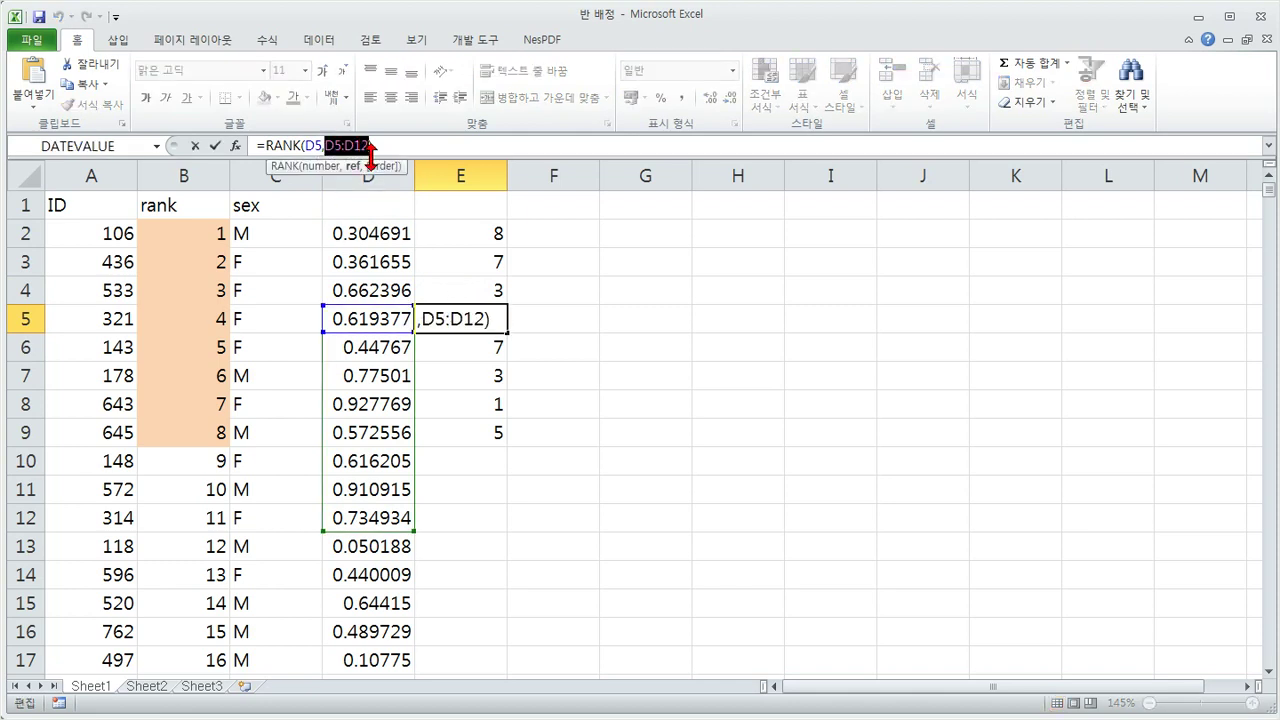
{"action": "key", "text": "ctrl+v"}
{"action": "key", "text": "Return"}
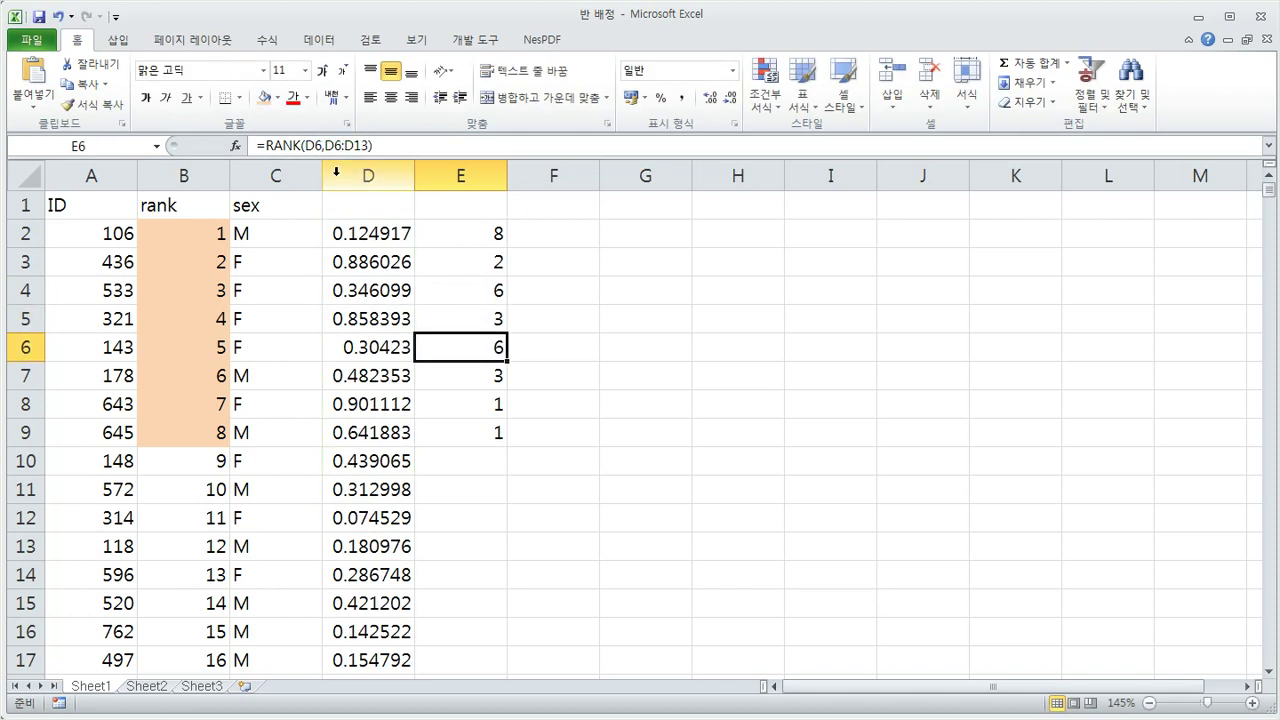
{"action": "left_click_drag", "start_coordinate": [325, 146], "coordinate": [370, 146]}
{"action": "key", "text": "ctrl+v"}
{"action": "key", "text": "Return"}
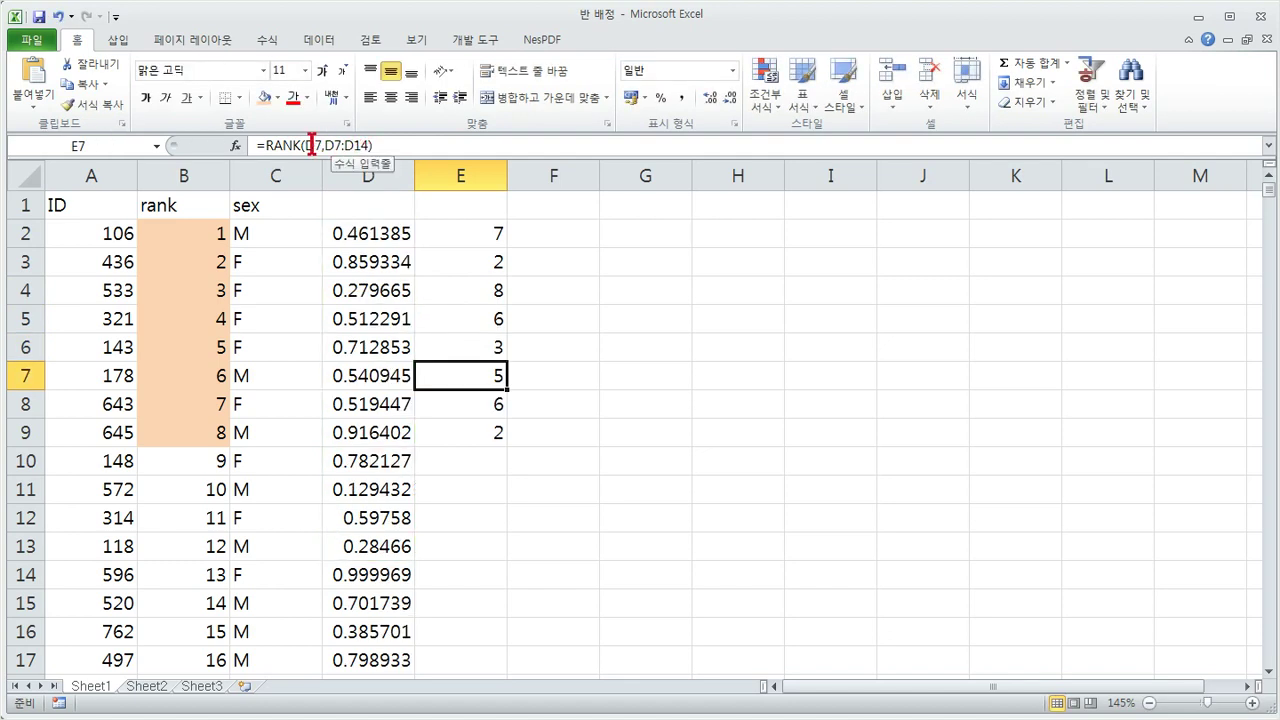
- Replace the reference range in the RANK formulas of E7, E8 and E9 with D2:D9
{"action": "left_click_drag", "start_coordinate": [324, 146], "coordinate": [370, 146]}
{"action": "key", "text": "ctrl+v"}
{"action": "key", "text": "Return"}
{"action": "left_click_drag", "start_coordinate": [324, 146], "coordinate": [366, 146]}
{"action": "key", "text": "ctrl+v"}
{"action": "key", "text": "Return"}
{"action": "key", "text": "ctrl+v"}
{"action": "key", "text": "Return"}
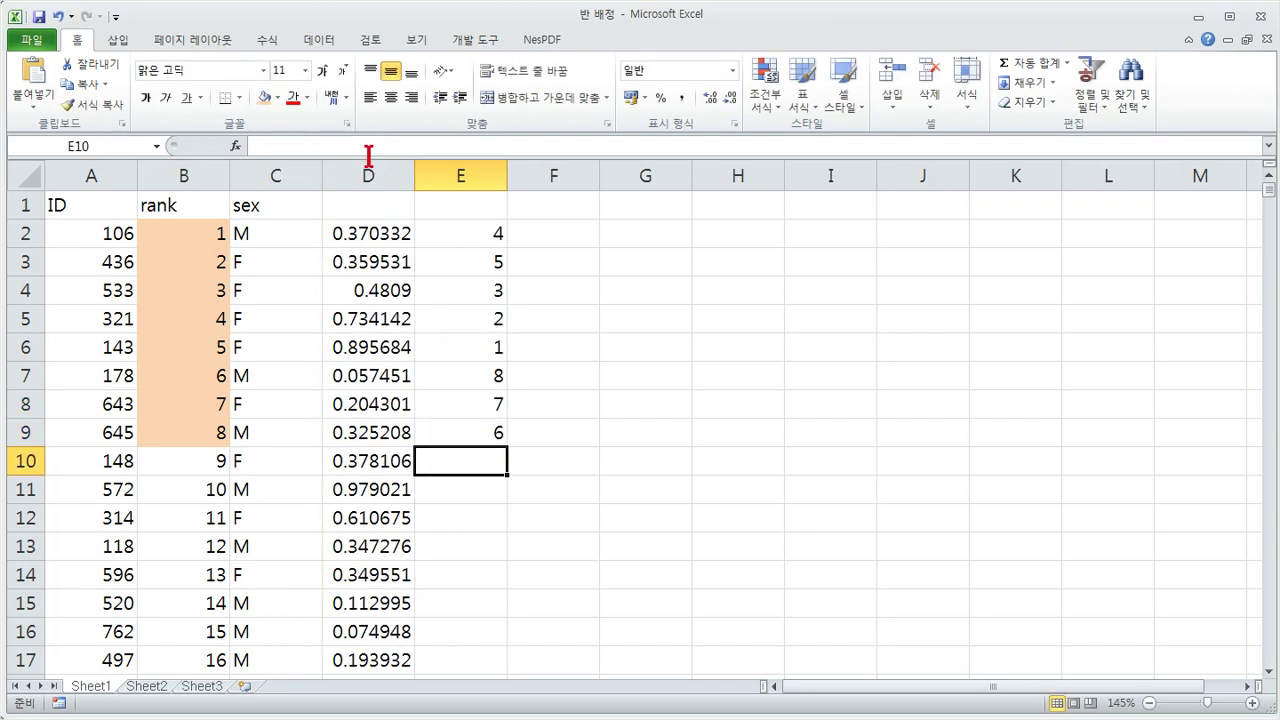
- Check the ranges referenced by the corrected RANK formulas in E3 and E6
{"action": "left_click", "coordinate": [469, 261]}
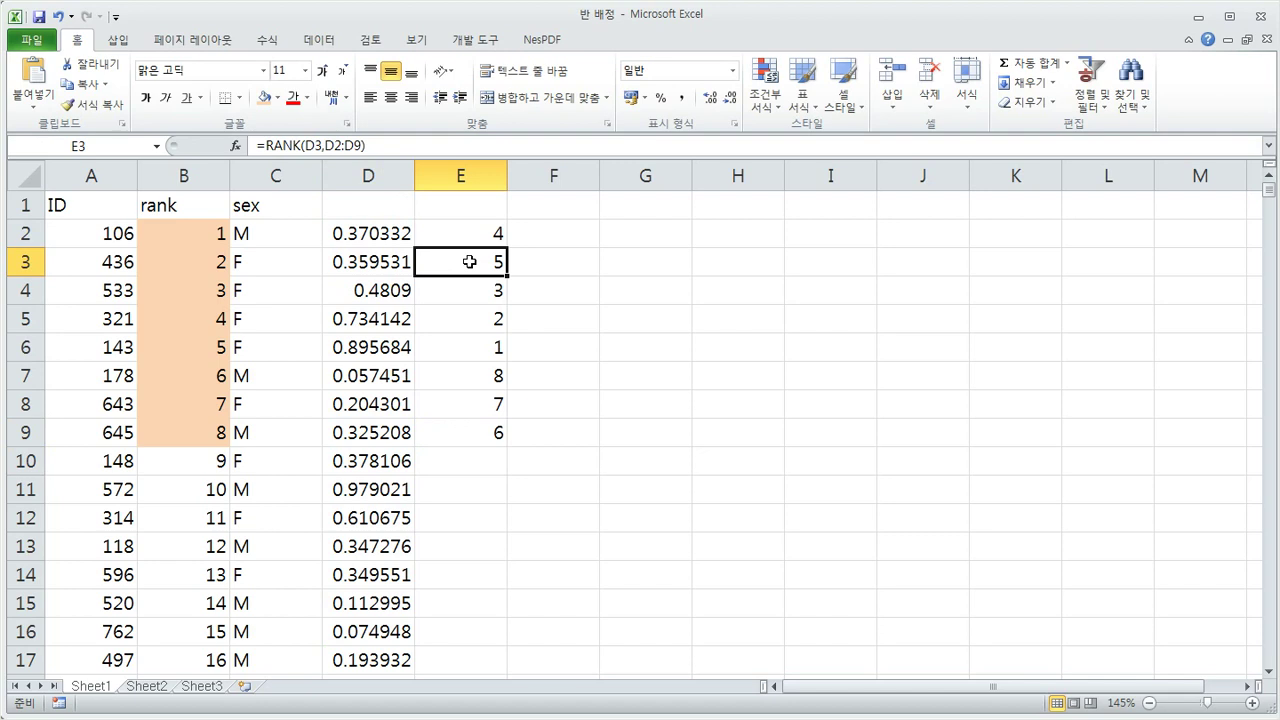
{"action": "double_click", "coordinate": [469, 261]}
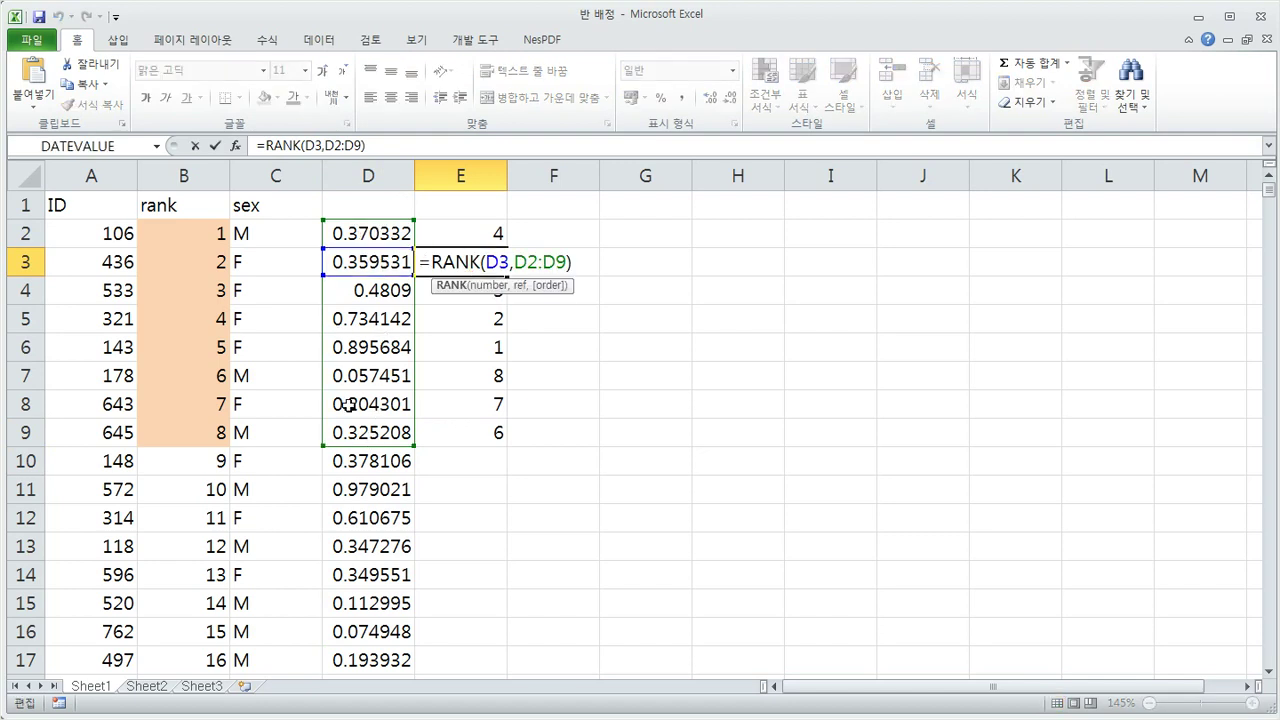
{"action": "key", "text": "Return"}
{"action": "left_click", "coordinate": [483, 346]}
{"action": "double_click", "coordinate": [480, 347]}
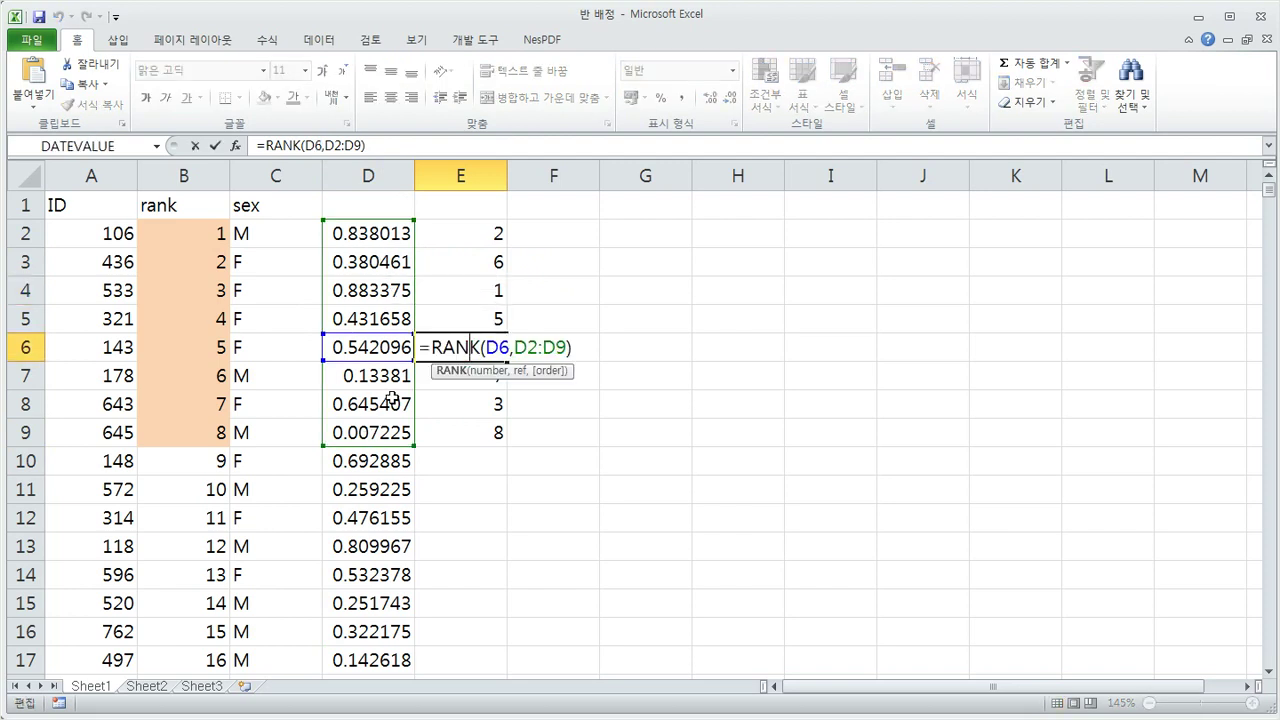
{"action": "key", "text": "Return"}
- Fill the E2:E9 block of RANK formulas down column E for all data rows, using the copy cells option
{"action": "left_click_drag", "start_coordinate": [485, 231], "coordinate": [478, 429]}
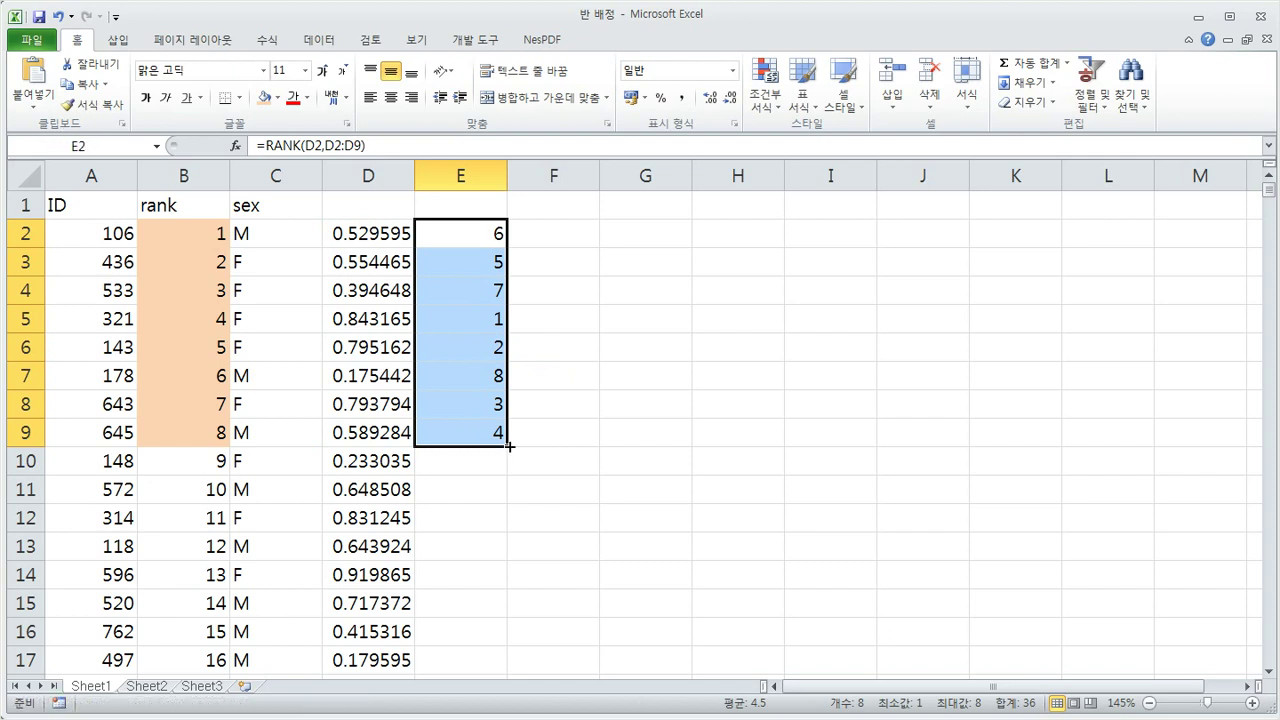
{"action": "double_click", "coordinate": [509, 447]}
{"action": "left_click", "coordinate": [521, 669]}
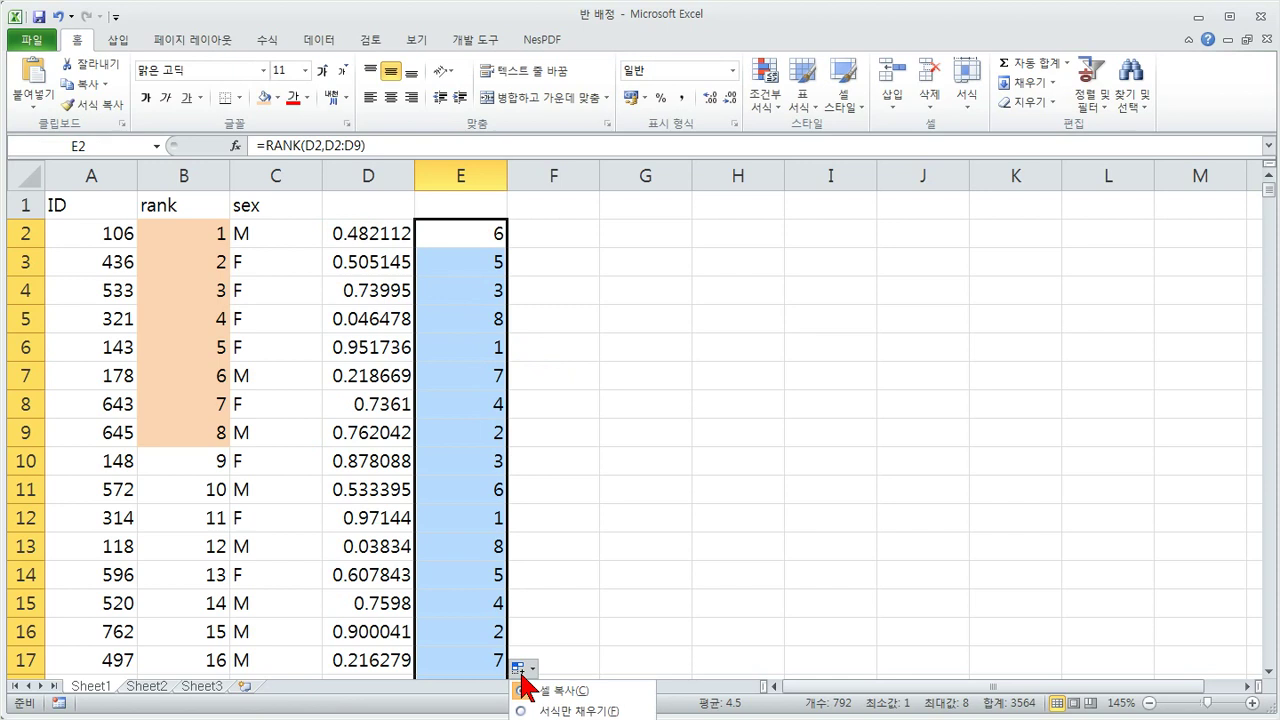
{"action": "left_click", "coordinate": [550, 690]}
{"action": "left_click", "coordinate": [490, 621]}
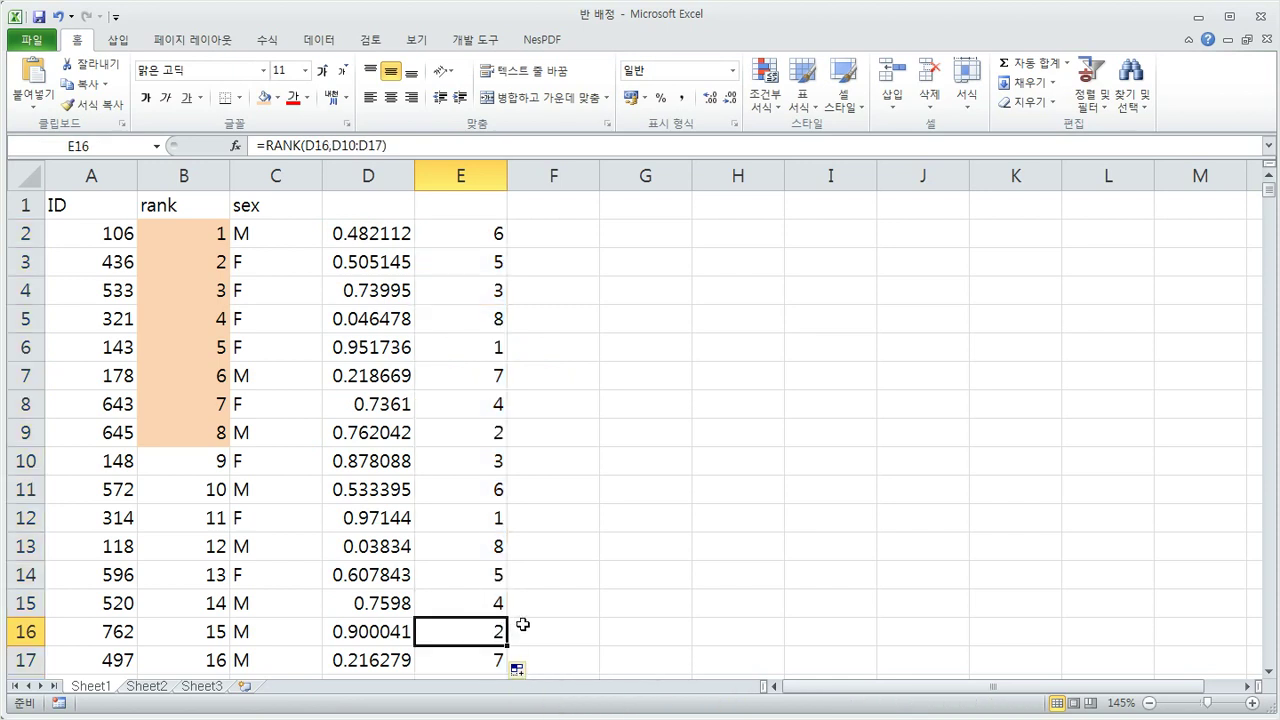
- Check the ranges referenced by the filled RANK formulas in E25 and E33
{"action": "scroll", "coordinate": [495, 625], "scroll_direction": "down", "scroll_amount": 4}
{"action": "left_click", "coordinate": [486, 543]}
{"action": "double_click", "coordinate": [480, 546]}
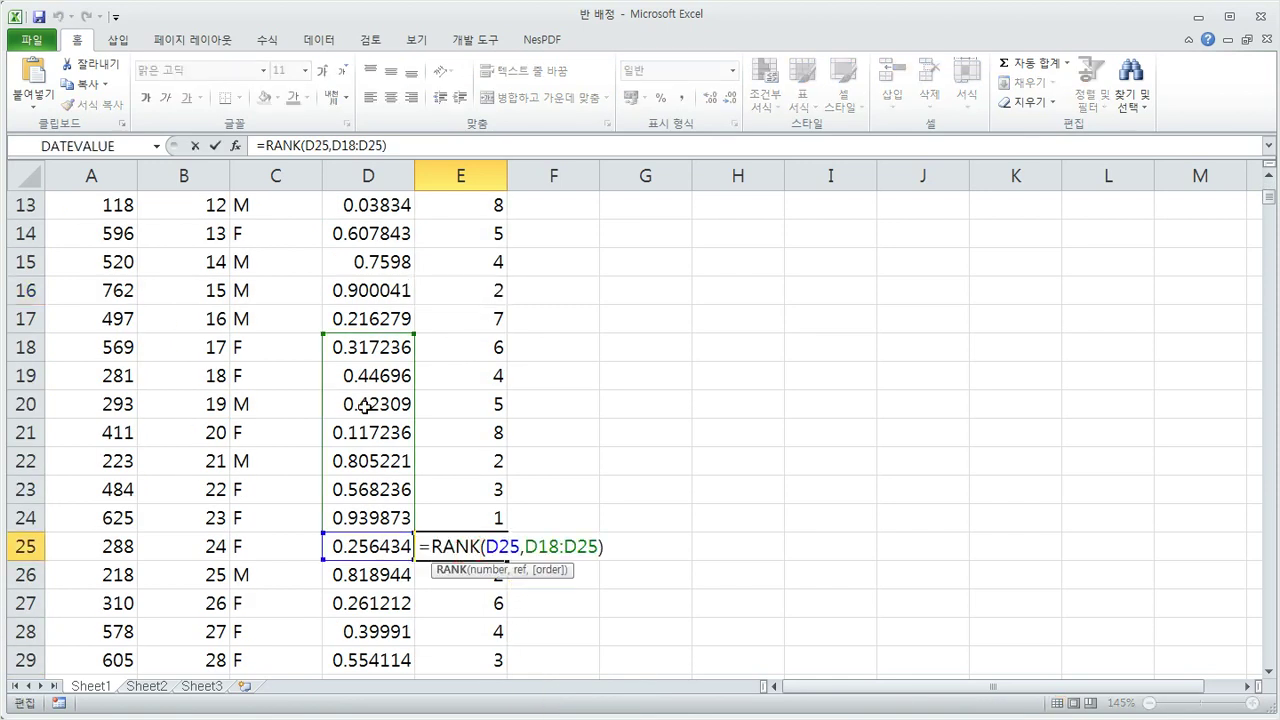
{"action": "key", "text": "Return"}
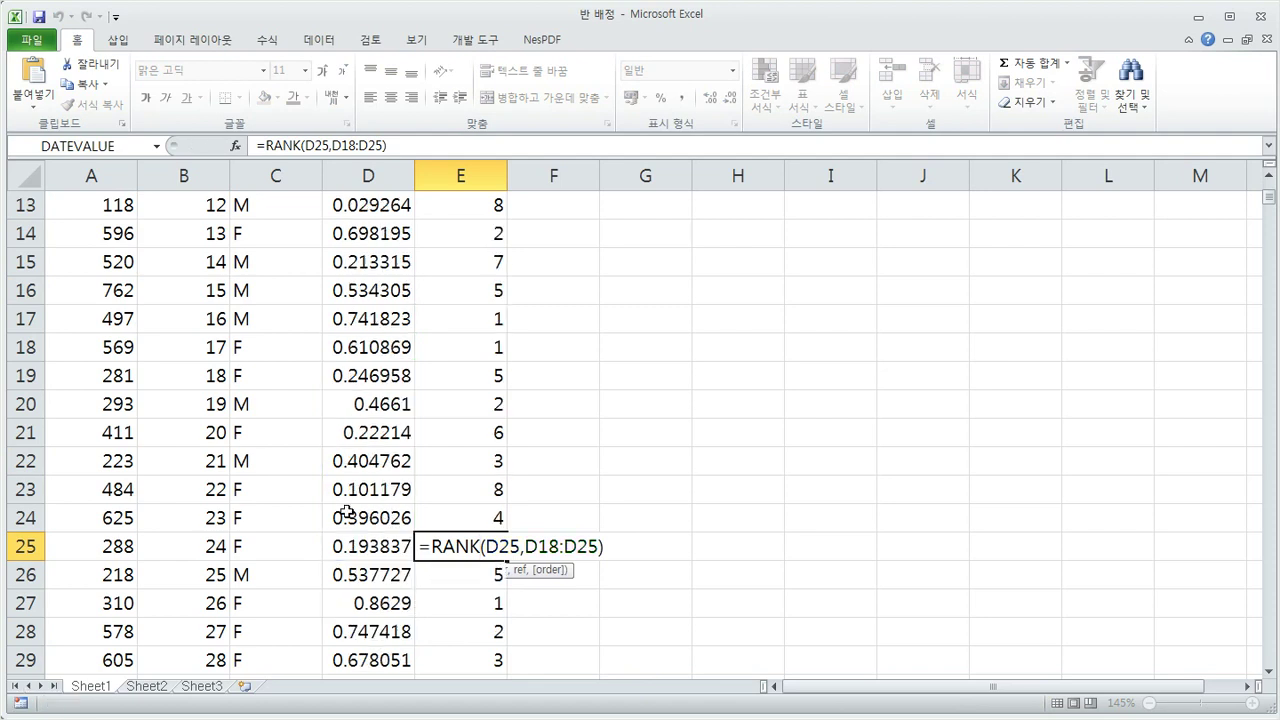
{"action": "scroll", "coordinate": [449, 634], "scroll_direction": "down", "scroll_amount": 3}
{"action": "double_click", "coordinate": [462, 518]}
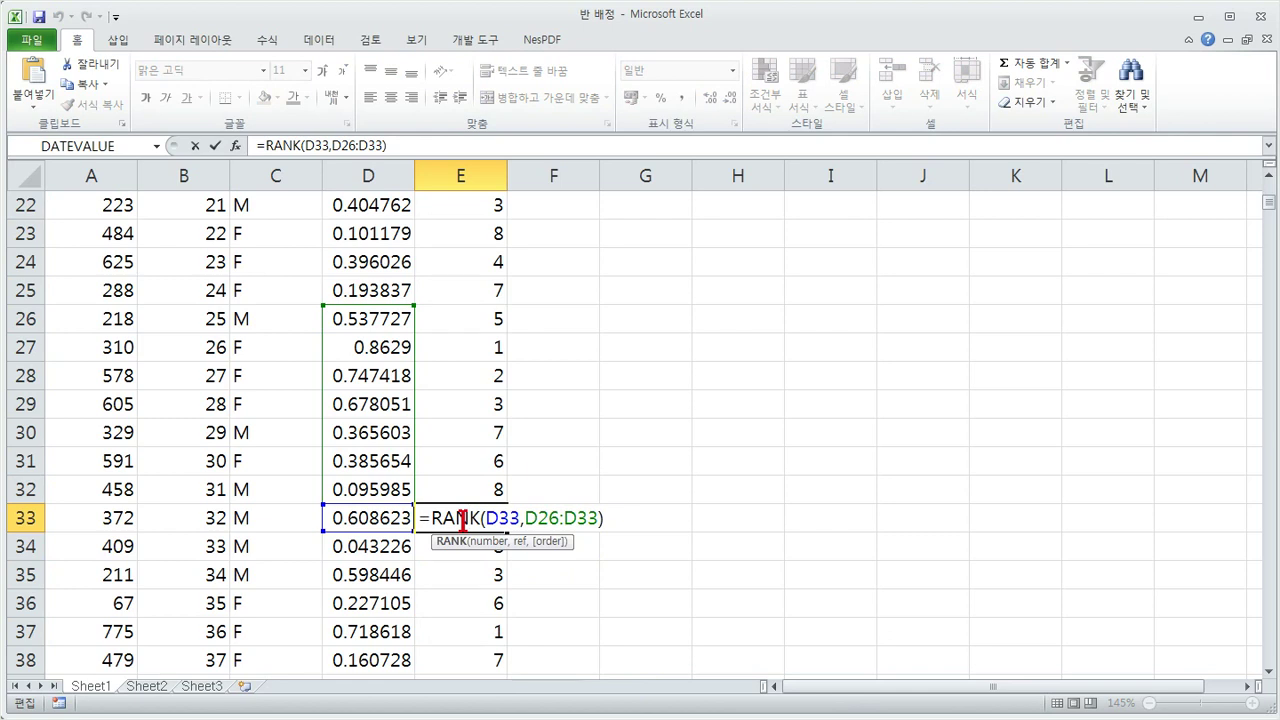
{"action": "key", "text": "Return"}
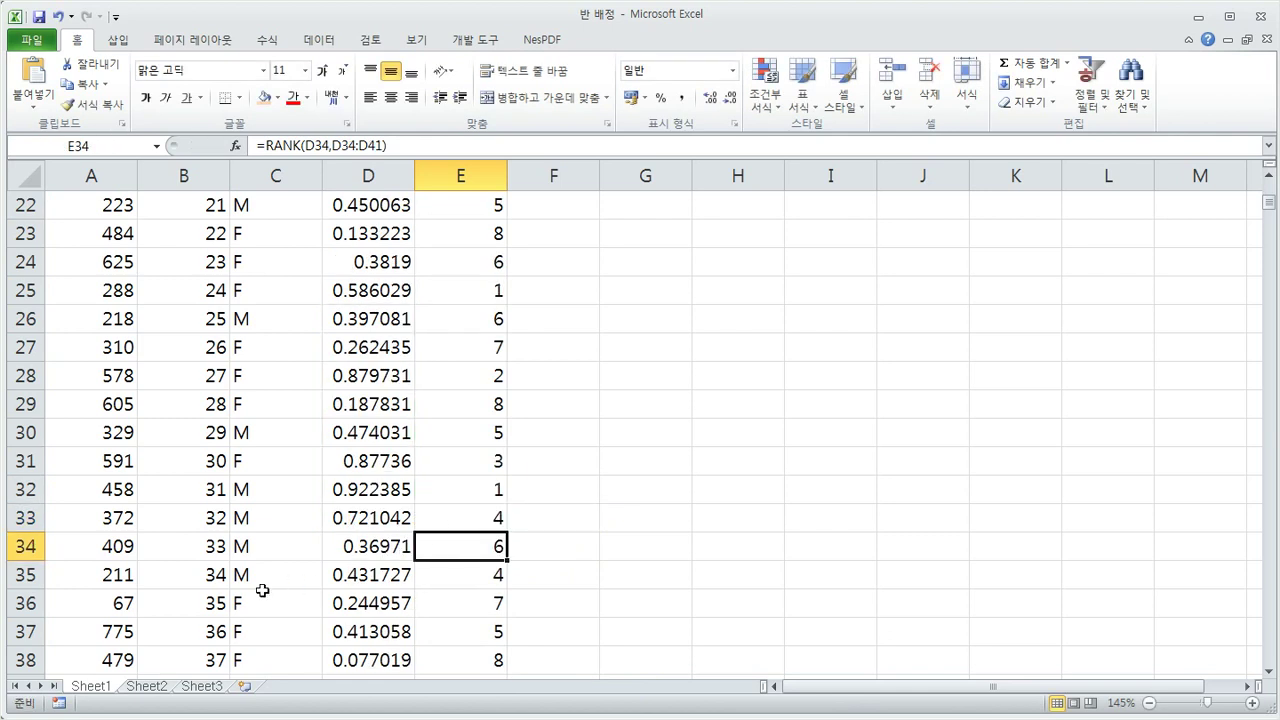
- Examine the RANK formulas in the E26:E33 block to see which range each one references
{"action": "scroll", "coordinate": [253, 590], "scroll_direction": "down", "scroll_amount": 2}
{"action": "scroll", "coordinate": [250, 591], "scroll_direction": "up", "scroll_amount": 1}
{"action": "left_click", "coordinate": [441, 244]}
{"action": "double_click", "coordinate": [441, 244]}
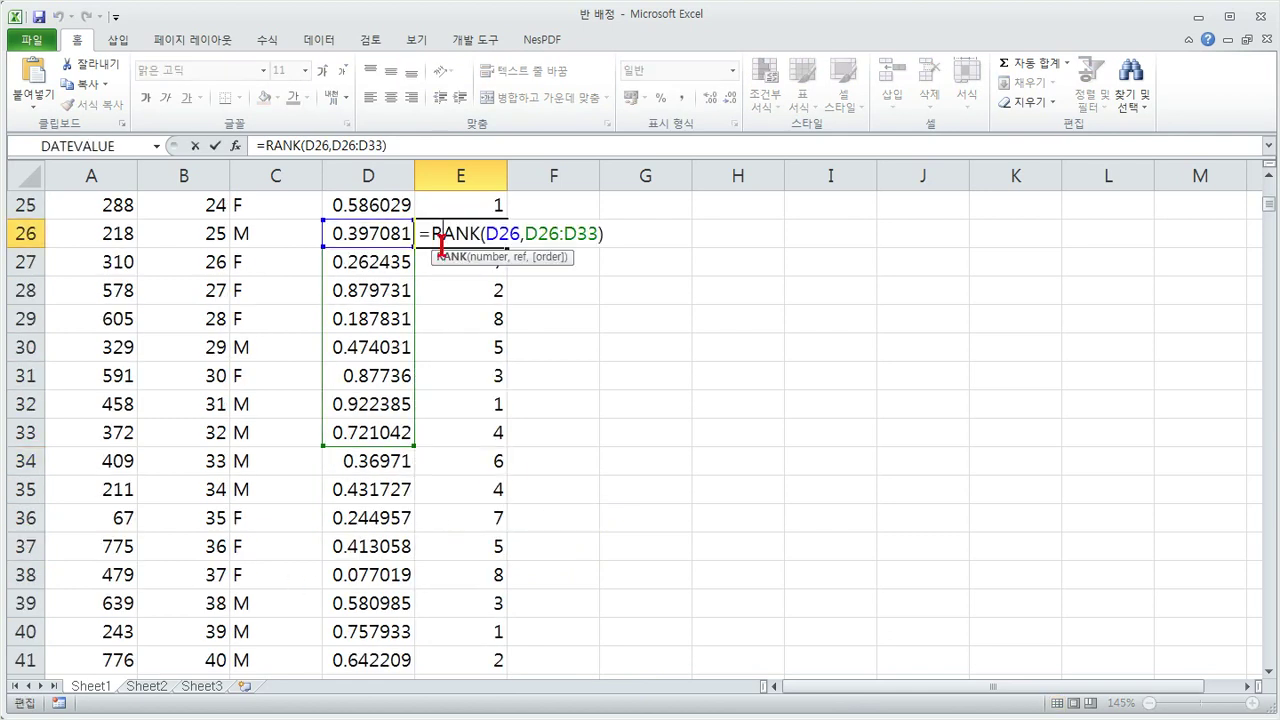
{"action": "key", "text": "Return"}
{"action": "double_click", "coordinate": [448, 262]}
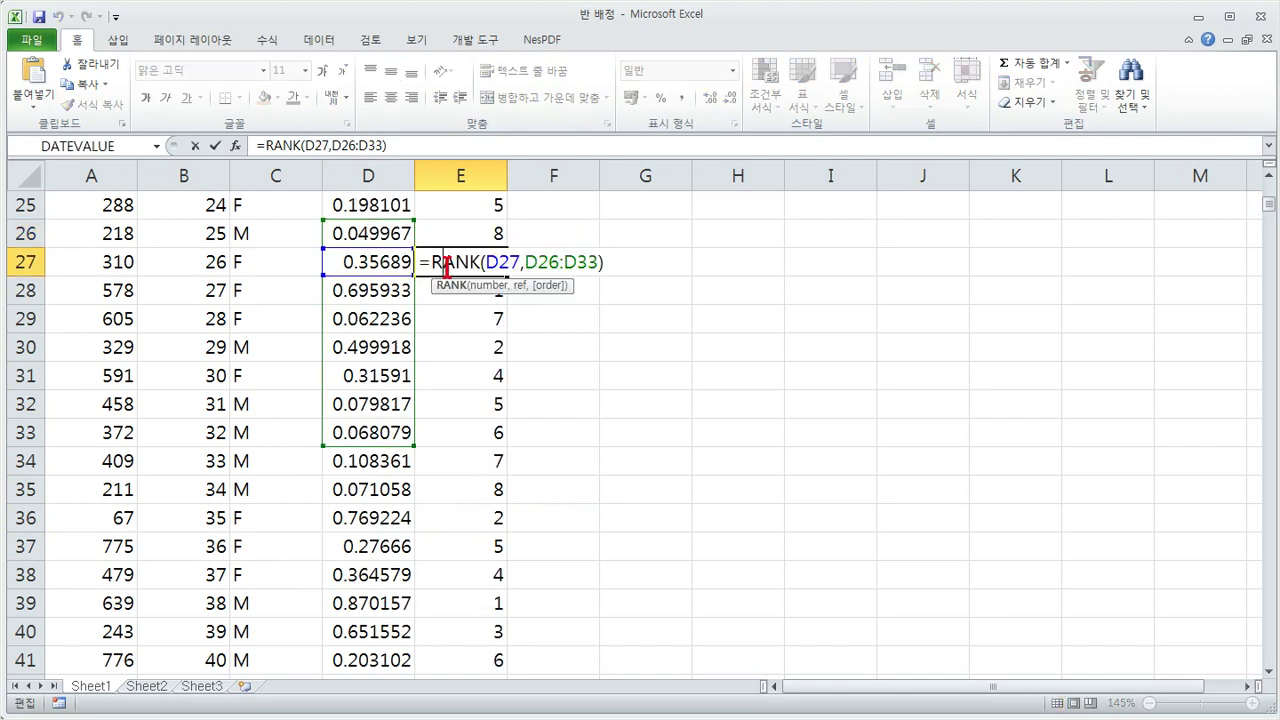
{"action": "key", "text": "Return"}
{"action": "double_click", "coordinate": [452, 287]}
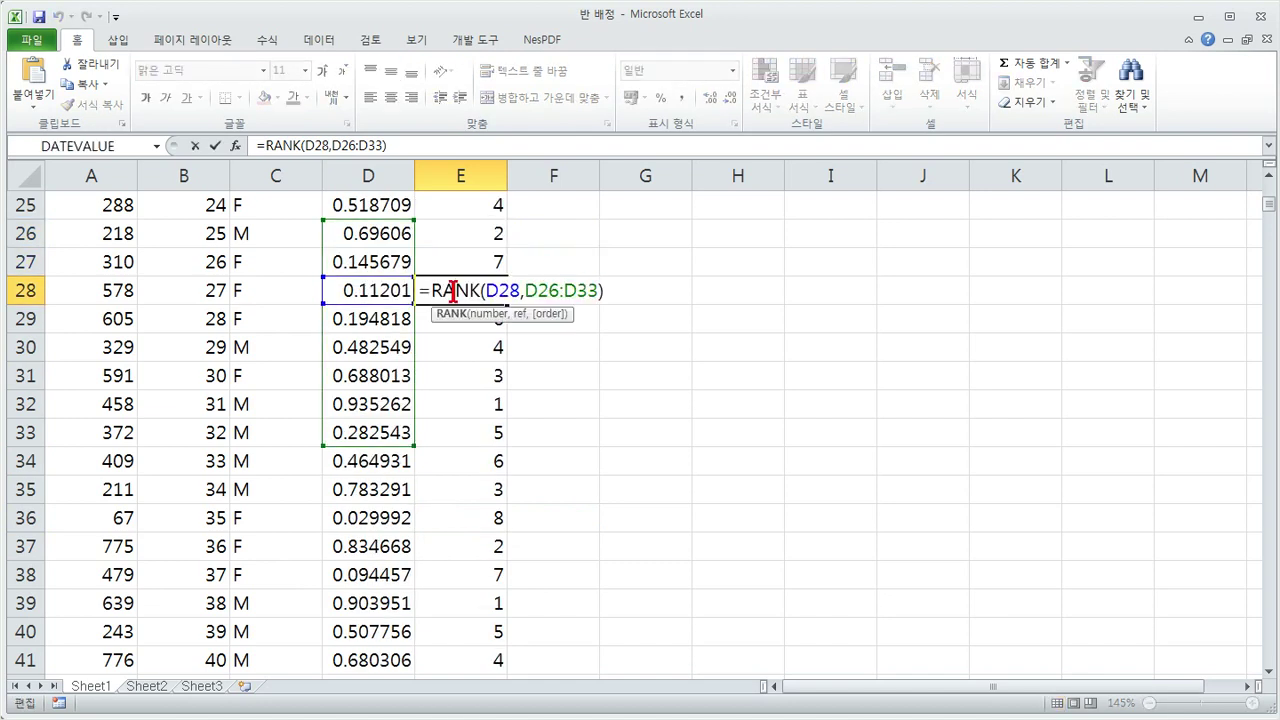
{"action": "key", "text": "Return"}
{"action": "double_click", "coordinate": [459, 320]}
{"action": "key", "text": "Return"}
{"action": "double_click", "coordinate": [463, 376]}
{"action": "key", "text": "Return"}
{"action": "double_click", "coordinate": [466, 434]}
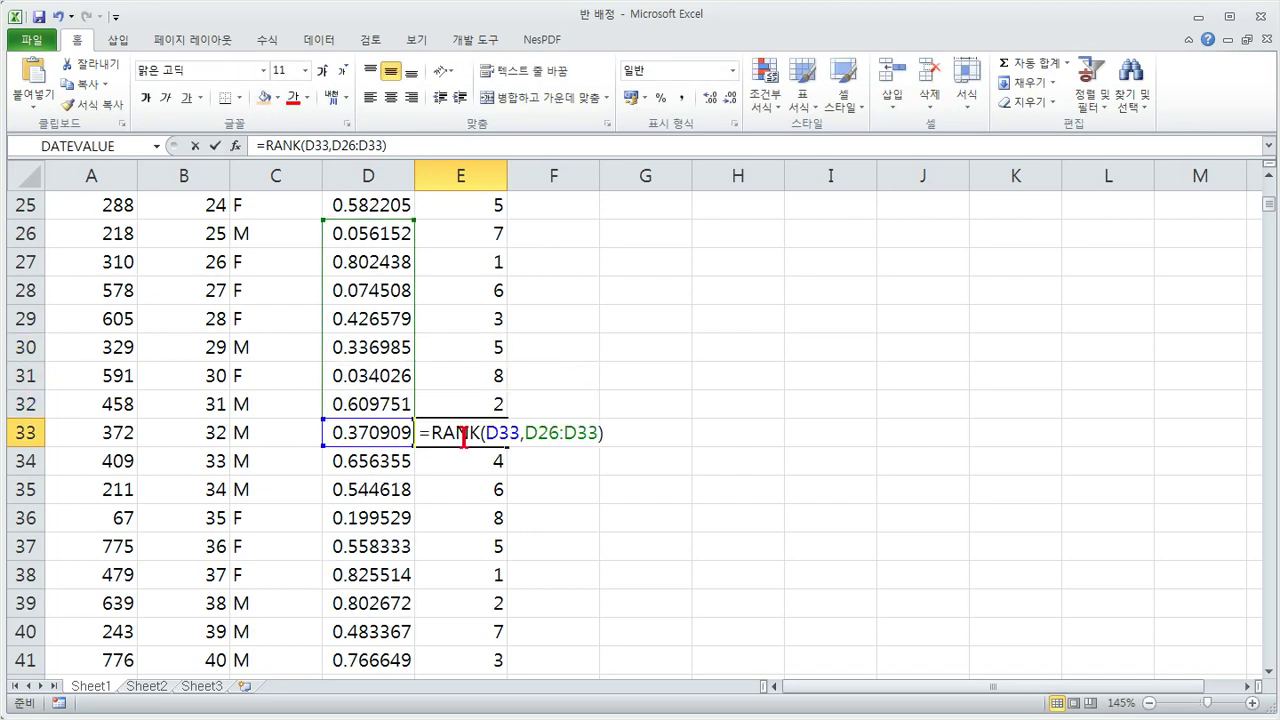
{"action": "key", "text": "Return"}
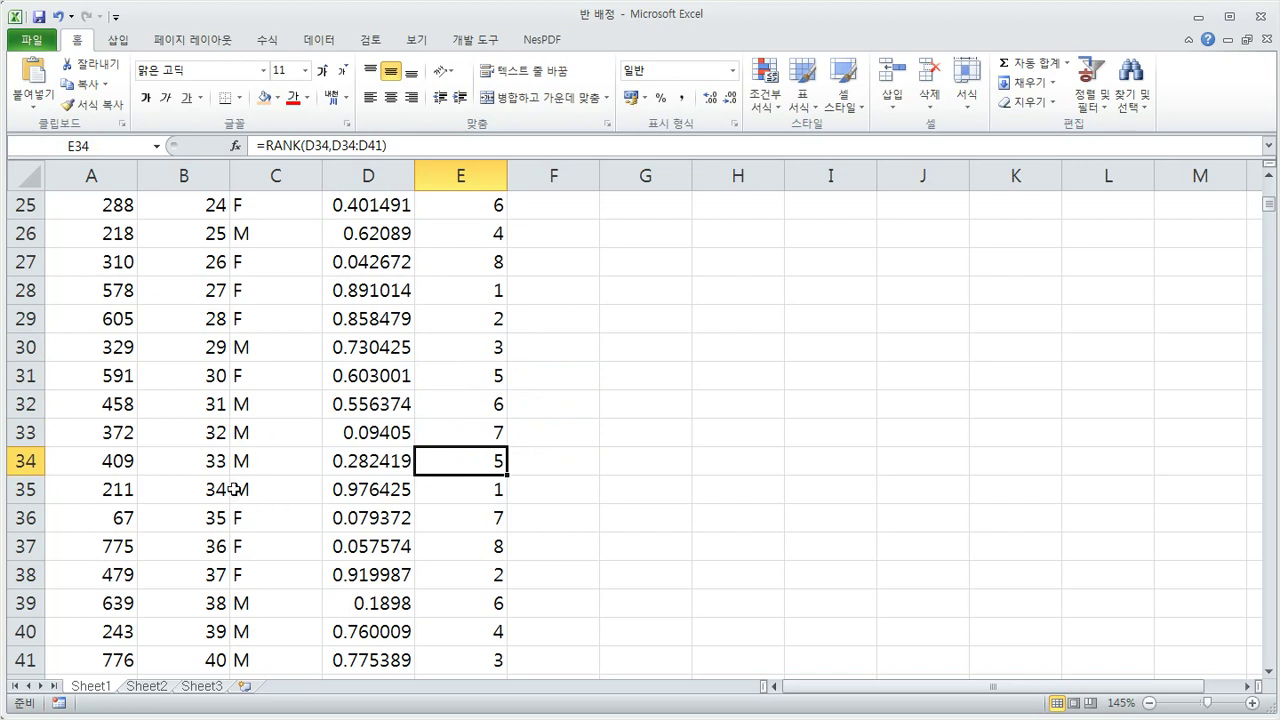
- Shade ranks 57 to 64 in cells B58:B65 with the same light orange fill
{"action": "left_click", "coordinate": [217, 462]}
{"action": "scroll", "coordinate": [220, 480], "scroll_direction": "down", "scroll_amount": 5}
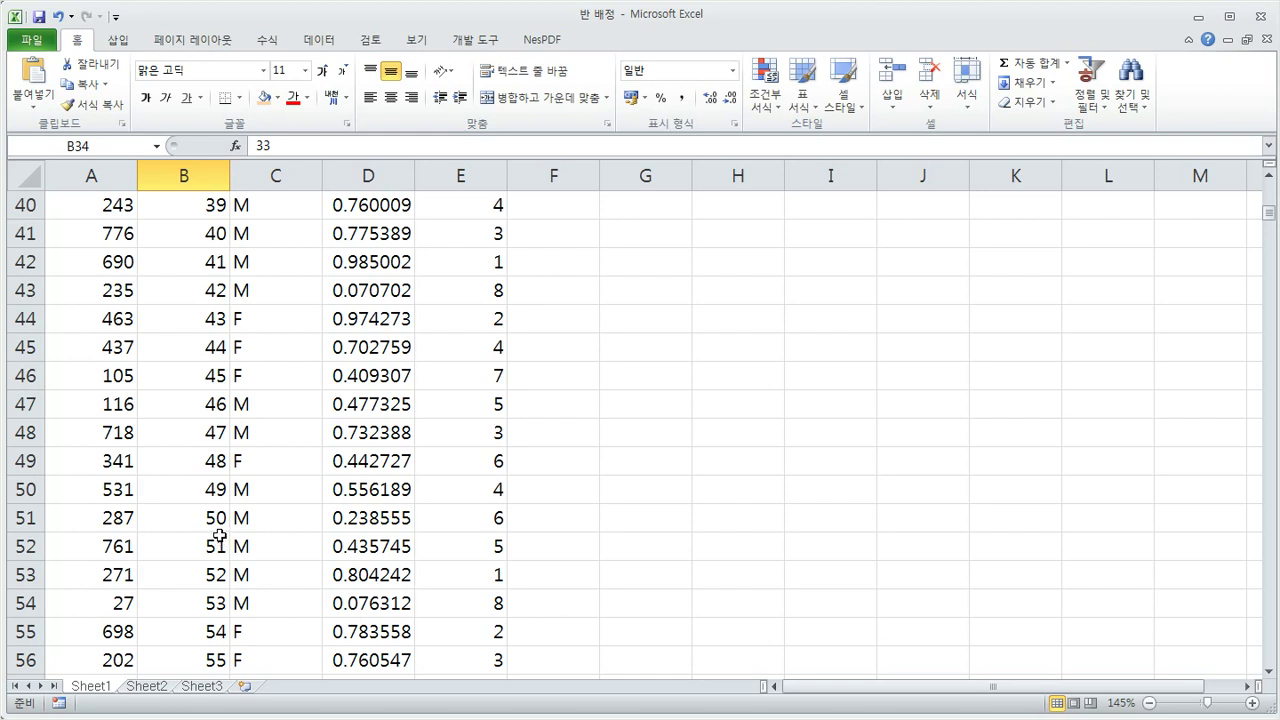
{"action": "scroll", "coordinate": [219, 537], "scroll_direction": "down", "scroll_amount": 3}
{"action": "left_click", "coordinate": [216, 438]}
{"action": "left_click_drag", "start_coordinate": [211, 460], "coordinate": [201, 651]}
{"action": "left_click", "coordinate": [265, 97]}
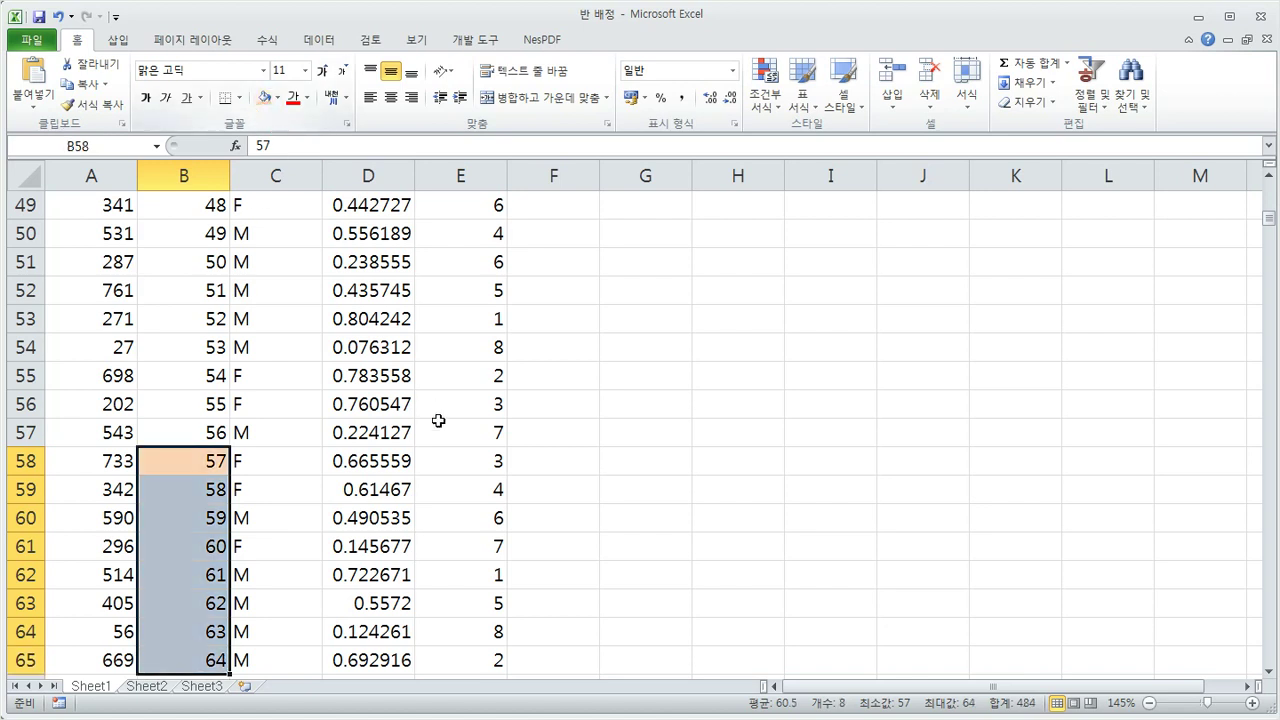
- Check the ranges referenced by the RANK formulas in E58 to E61 beside the shaded group
{"action": "left_click", "coordinate": [463, 460]}
{"action": "double_click", "coordinate": [458, 458]}
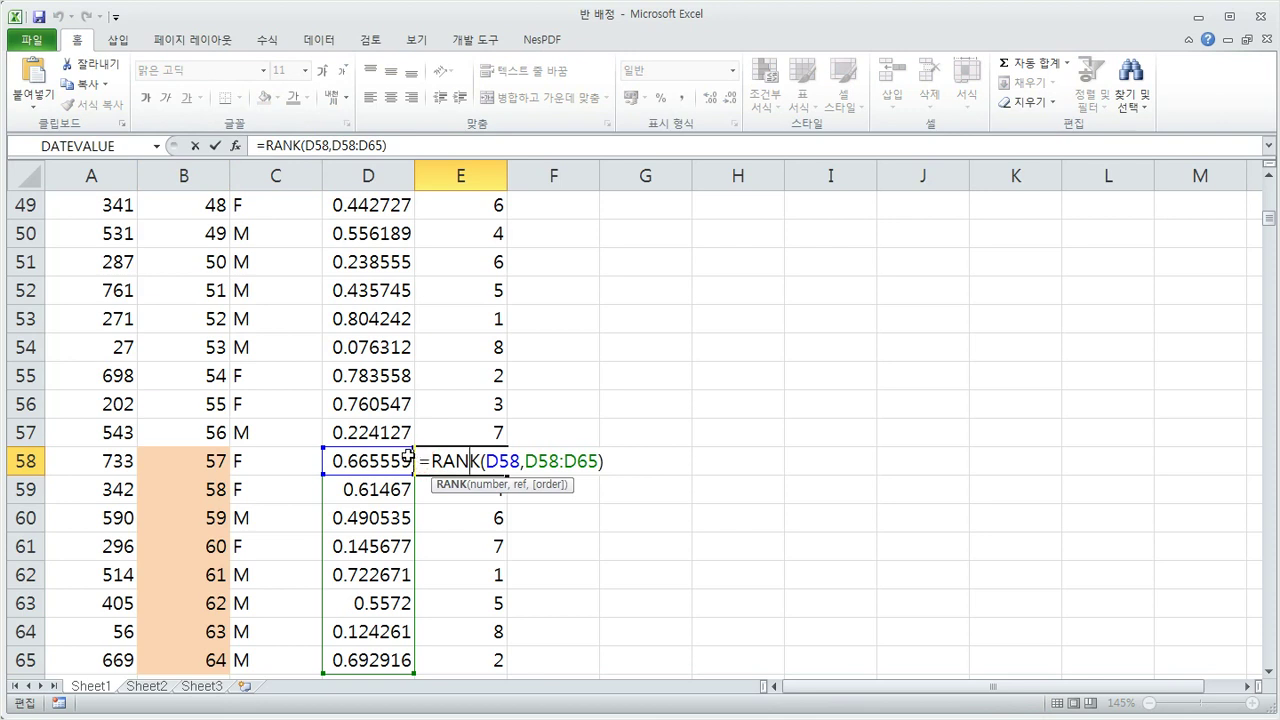
{"action": "key", "text": "Return"}
{"action": "double_click", "coordinate": [441, 484]}
{"action": "key", "text": "Return"}
{"action": "double_click", "coordinate": [455, 517]}
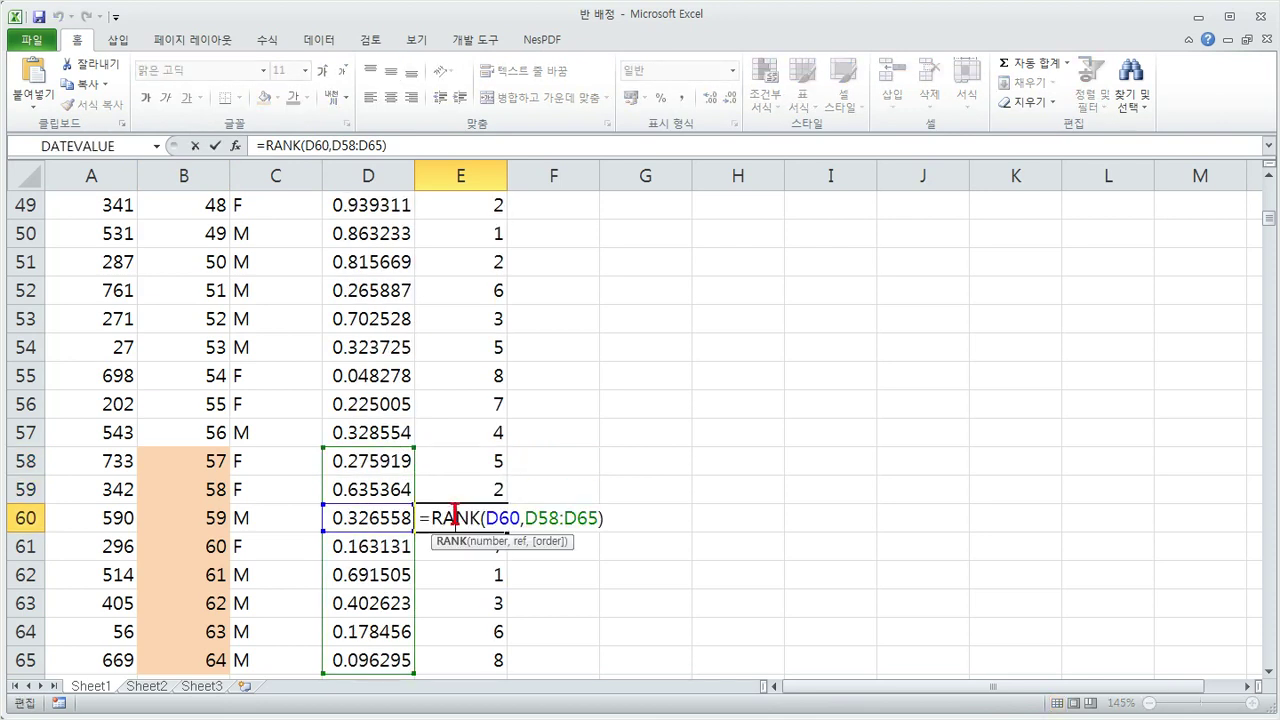
{"action": "key", "text": "Return"}
{"action": "double_click", "coordinate": [457, 540]}
{"action": "key", "text": "Return"}
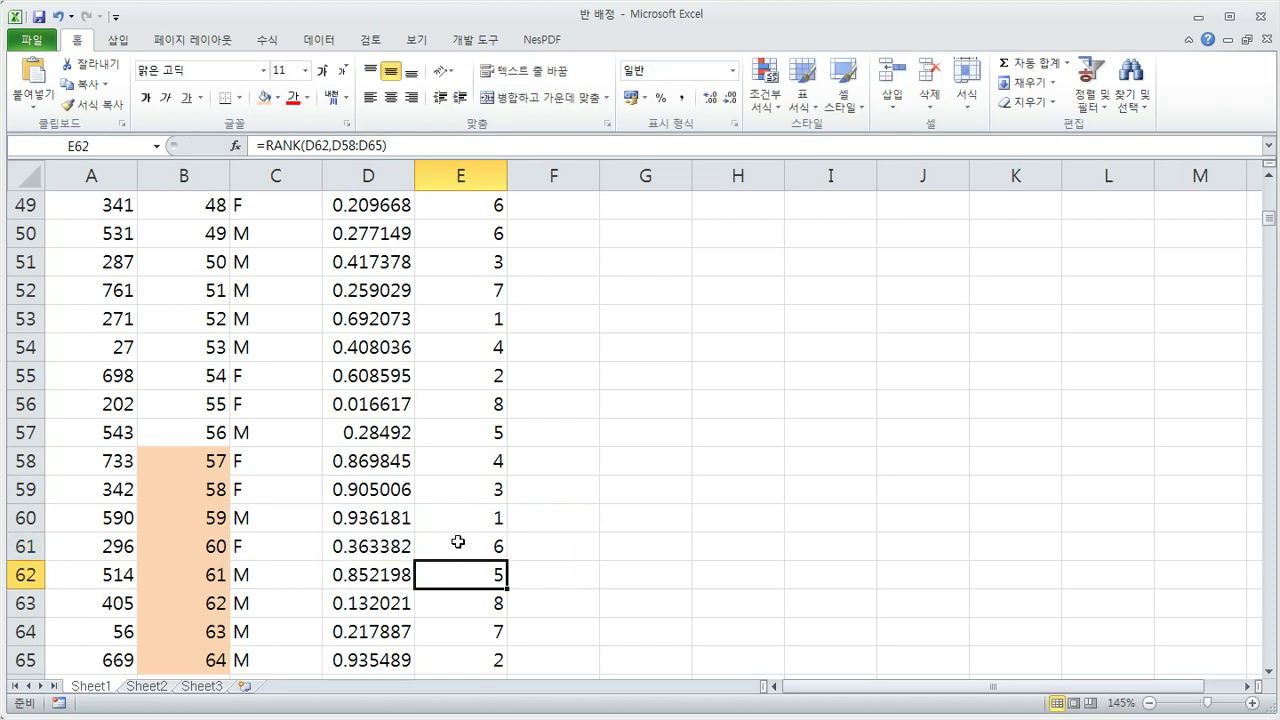
- Narrow columns C to E together to about half their width
{"action": "scroll", "coordinate": [460, 535], "scroll_direction": "up", "scroll_amount": 16}
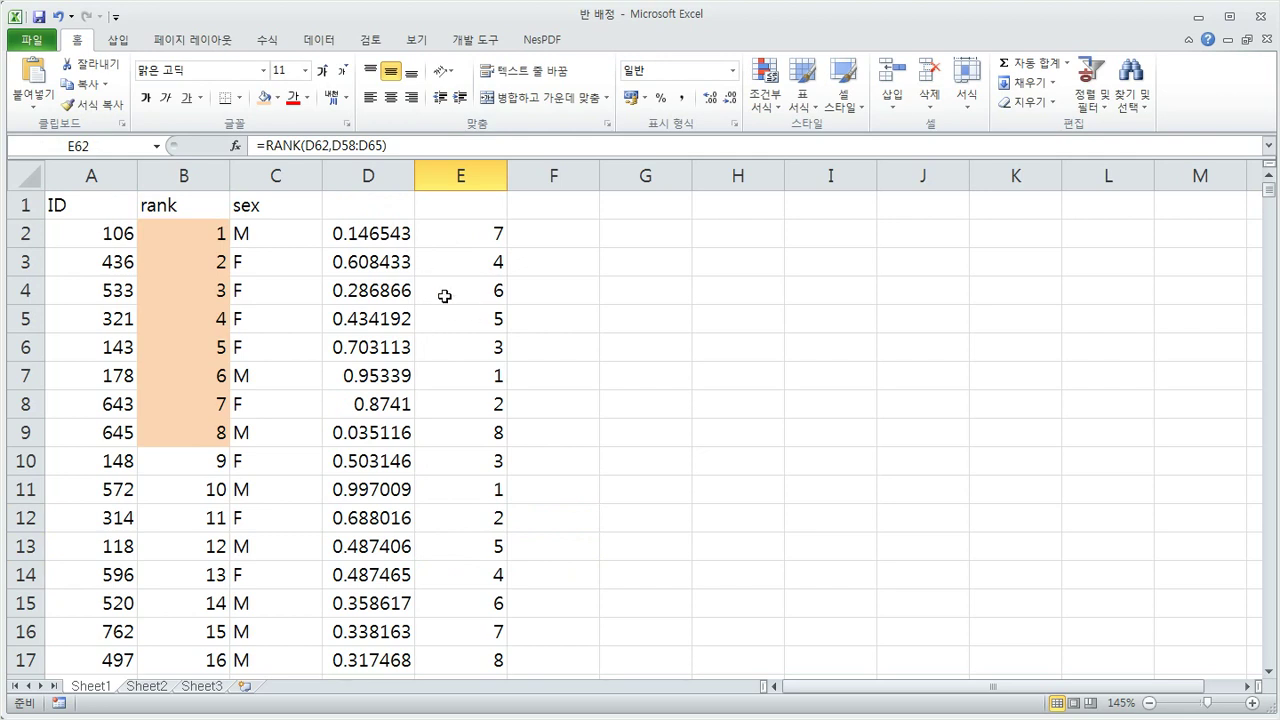
{"action": "left_click_drag", "start_coordinate": [300, 176], "coordinate": [455, 178]}
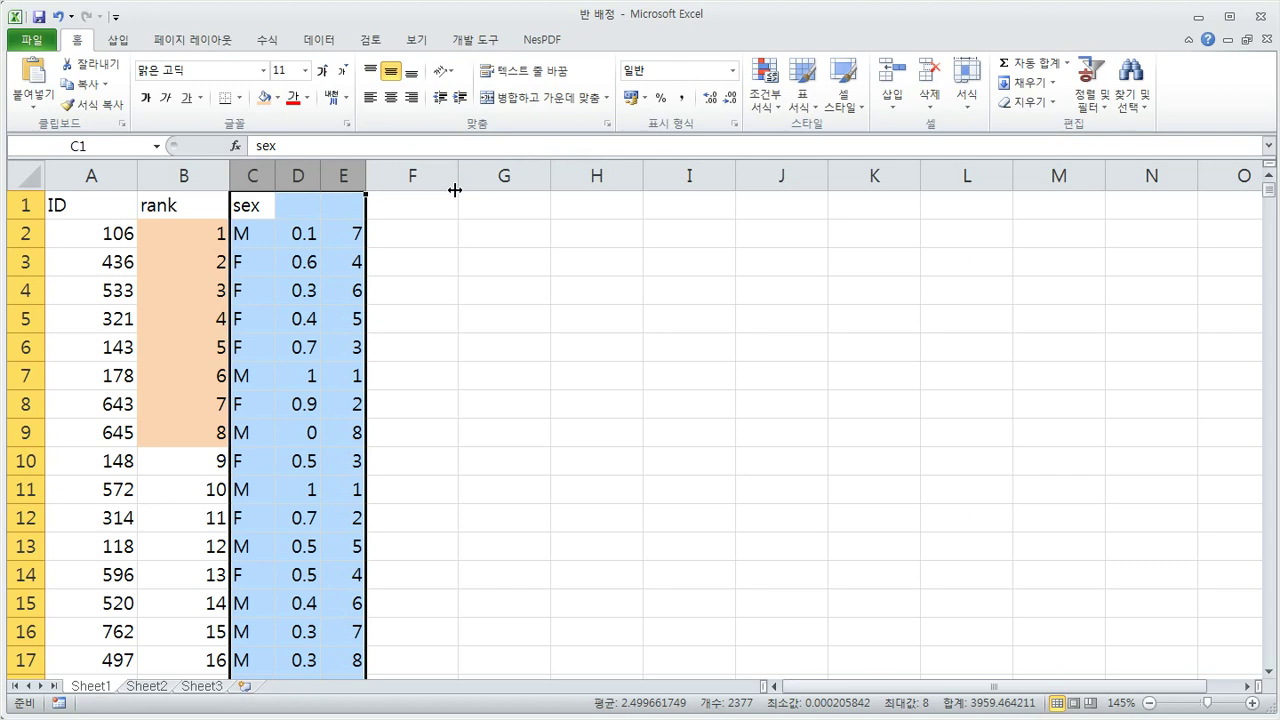
- Shade rank 14 in cell B15 with a medium orange fill, darker than the one on ranks 1 to 8
{"action": "left_click_drag", "start_coordinate": [351, 237], "coordinate": [352, 432]}
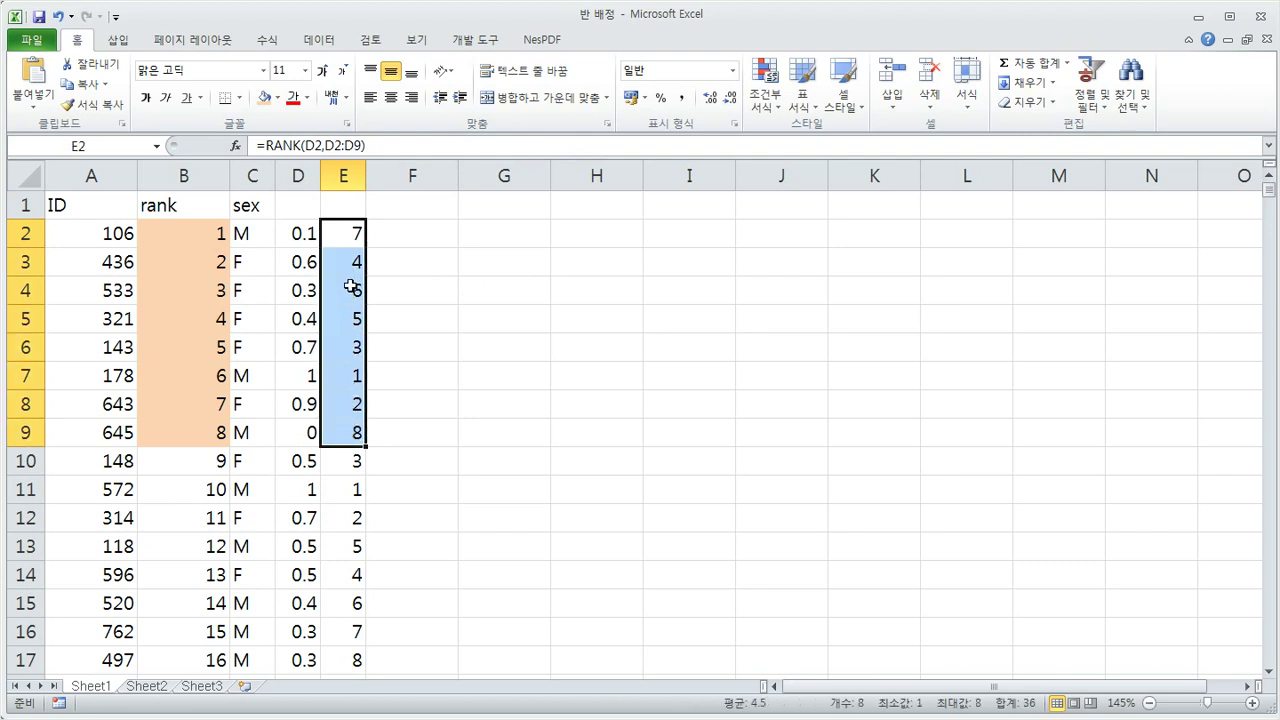
{"action": "scroll", "coordinate": [340, 448], "scroll_direction": "down", "scroll_amount": 1}
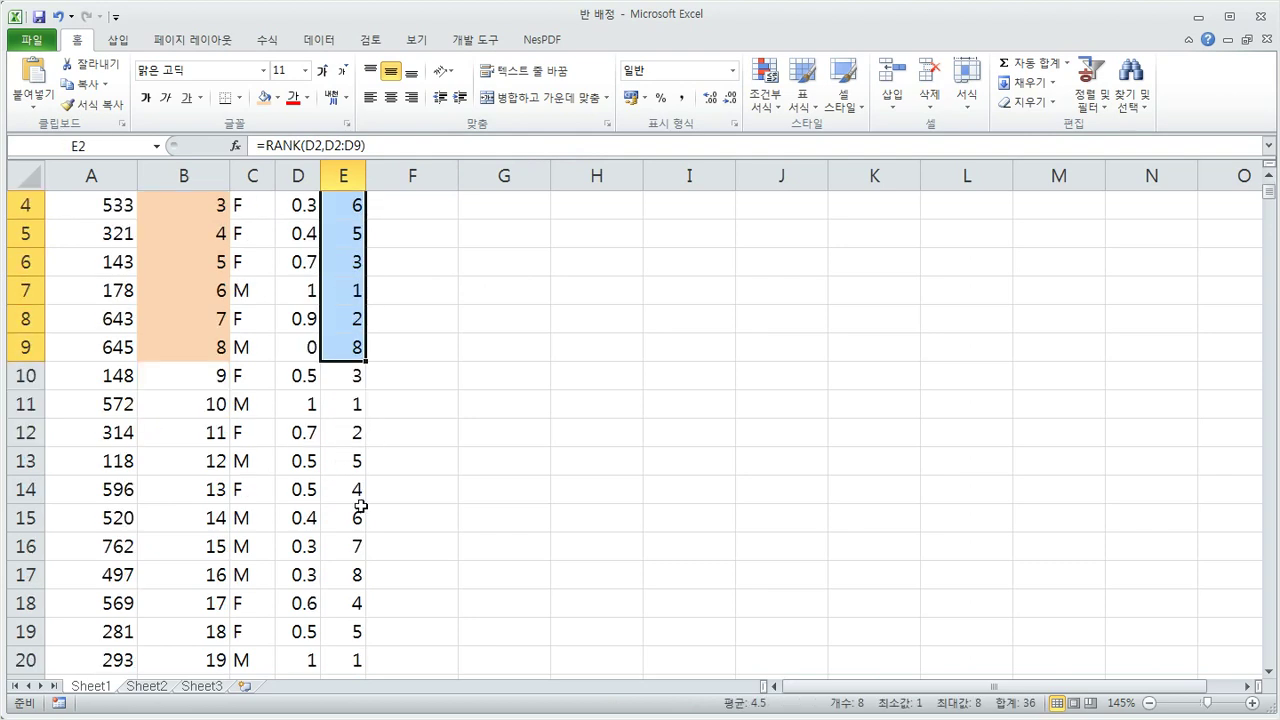
{"action": "scroll", "coordinate": [360, 507], "scroll_direction": "down", "scroll_amount": 3}
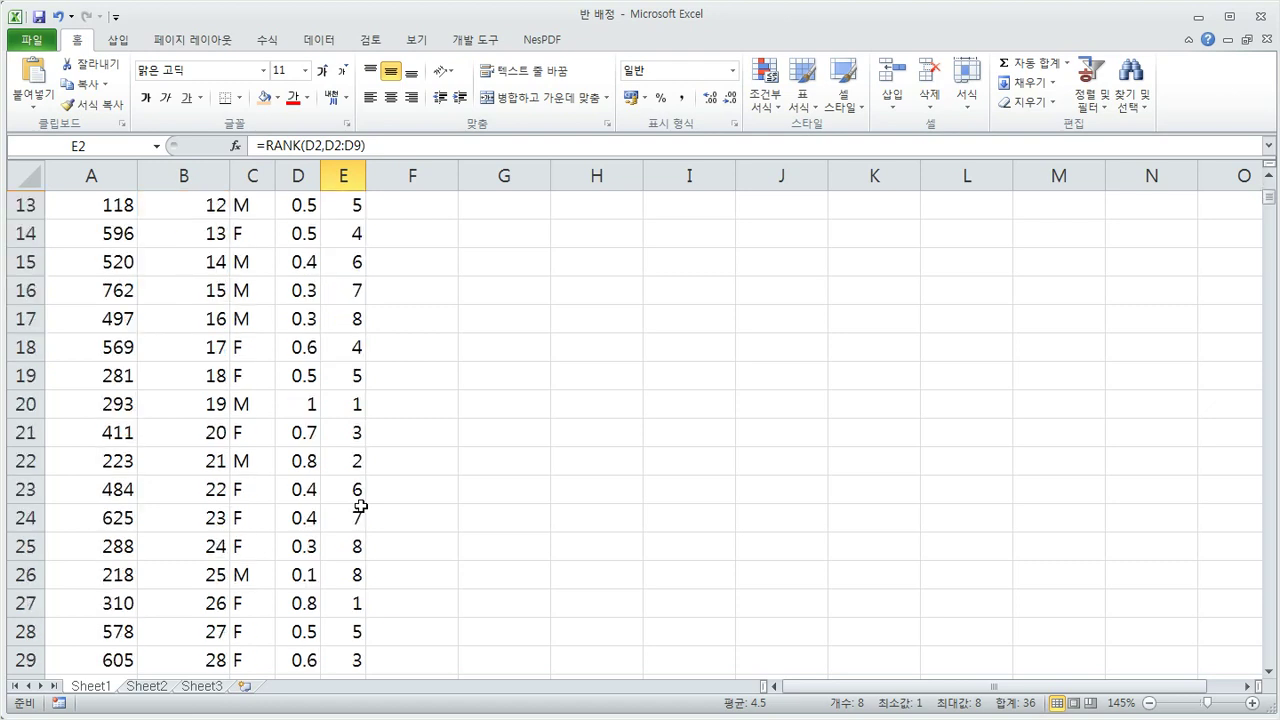
{"action": "scroll", "coordinate": [356, 508], "scroll_direction": "up", "scroll_amount": 2}
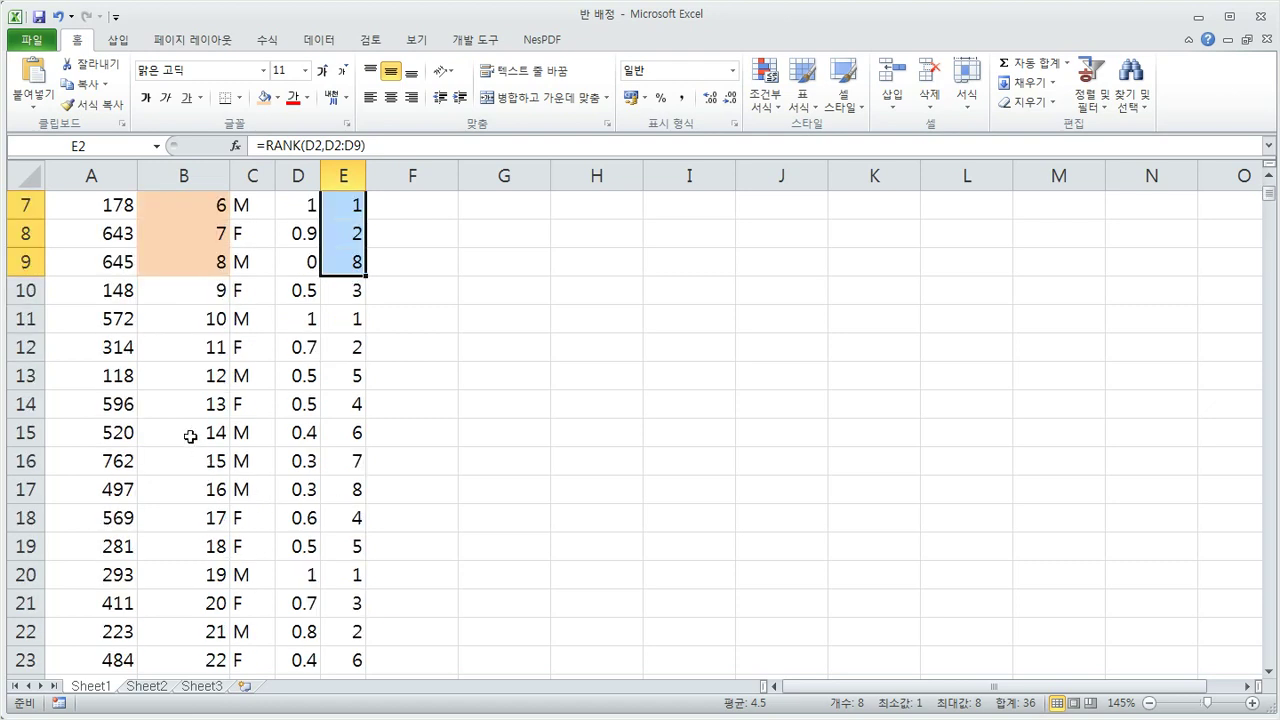
{"action": "left_click", "coordinate": [190, 436]}
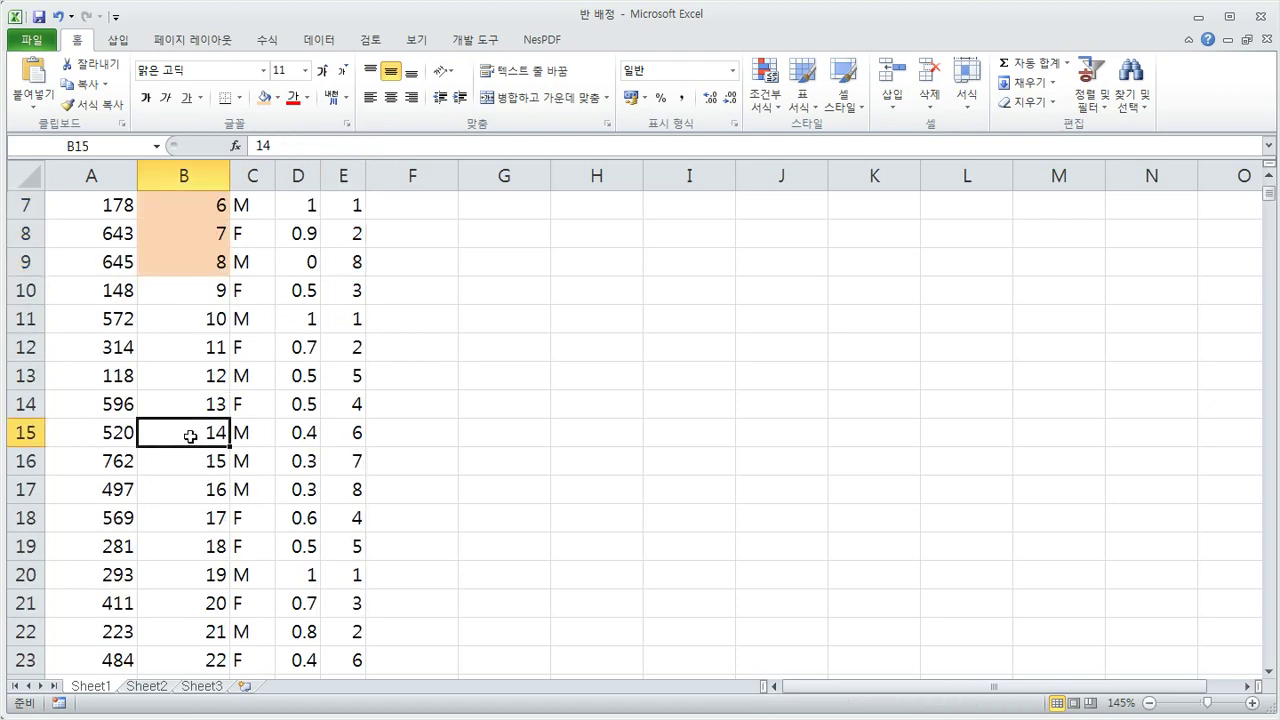
{"action": "left_click", "coordinate": [277, 97]}
{"action": "left_click", "coordinate": [398, 185]}
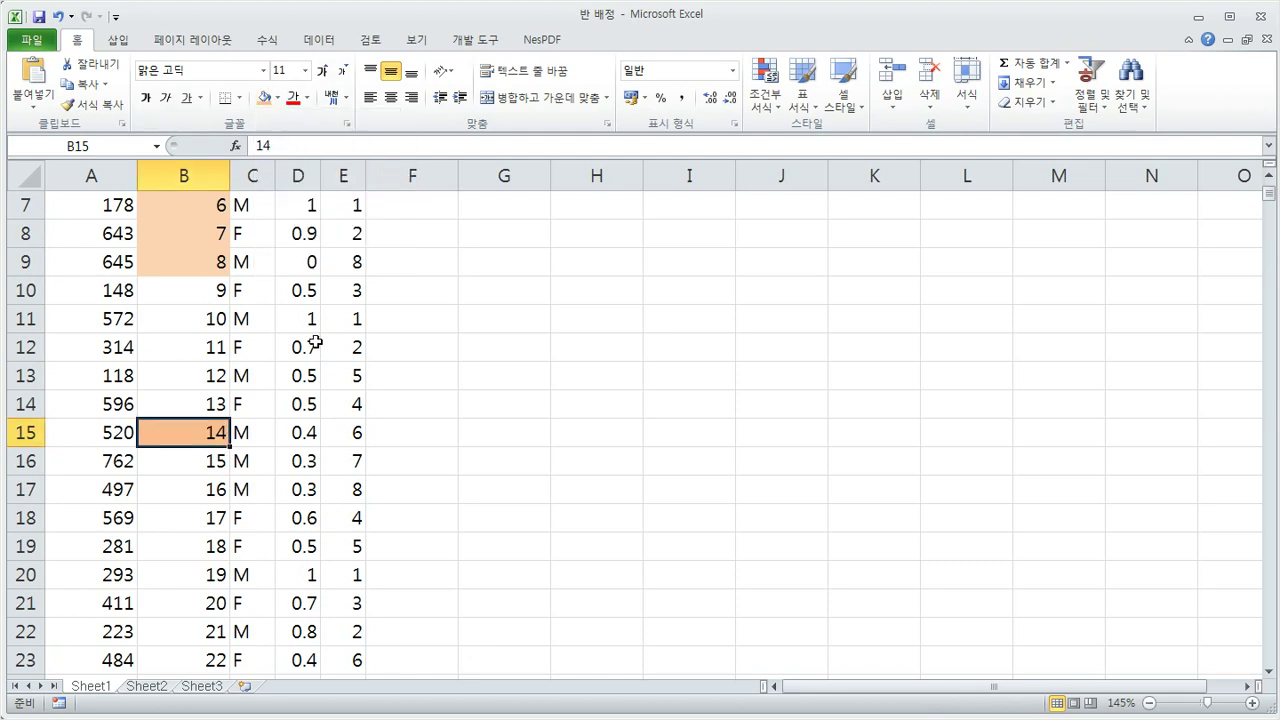
- Shade rank 32 in cell B33 with the same medium orange fill as rank 14
{"action": "scroll", "coordinate": [300, 400], "scroll_direction": "down", "scroll_amount": 5}
{"action": "left_click", "coordinate": [190, 530]}
{"action": "left_click", "coordinate": [265, 98]}
{"action": "scroll", "coordinate": [424, 298], "scroll_direction": "up", "scroll_amount": 3}
{"action": "scroll", "coordinate": [424, 298], "scroll_direction": "down", "scroll_amount": 1}
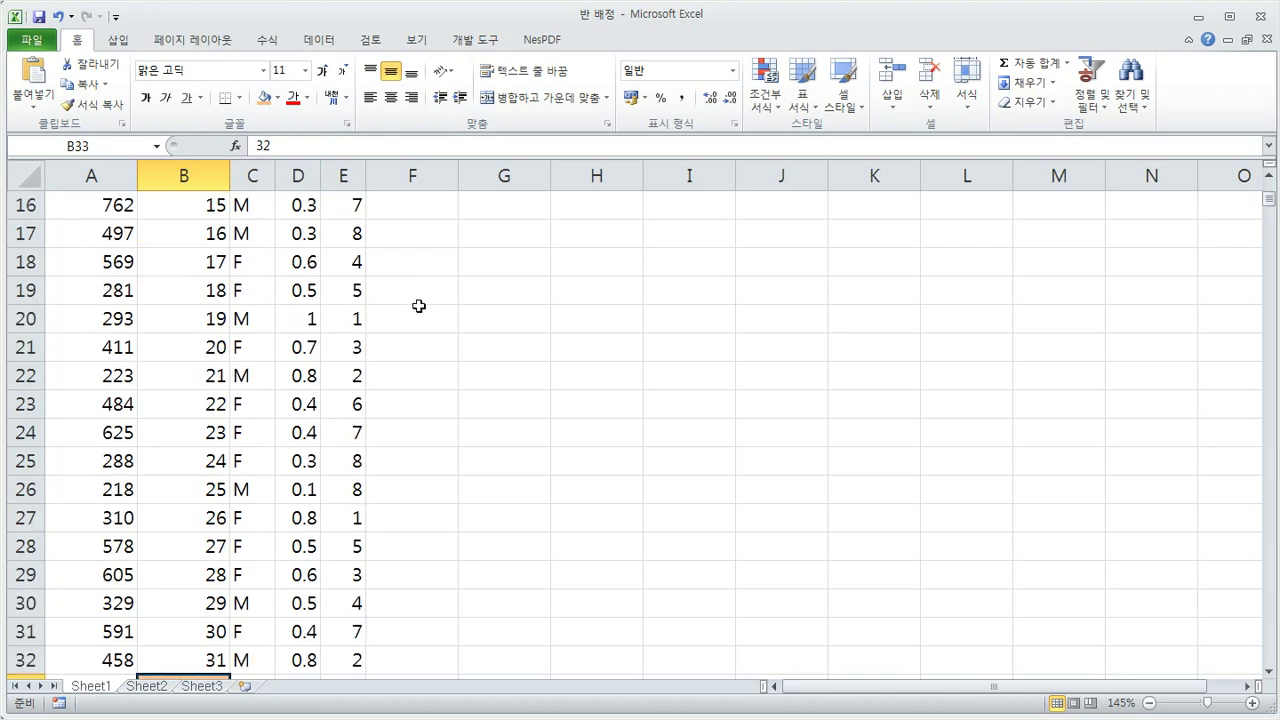
- Enter =IF(E33=E15,0,1) in F33 to check whether the students ranked 32 and 14 share a class
{"action": "scroll", "coordinate": [419, 306], "scroll_direction": "down", "scroll_amount": 2, "text": "ctrl"}
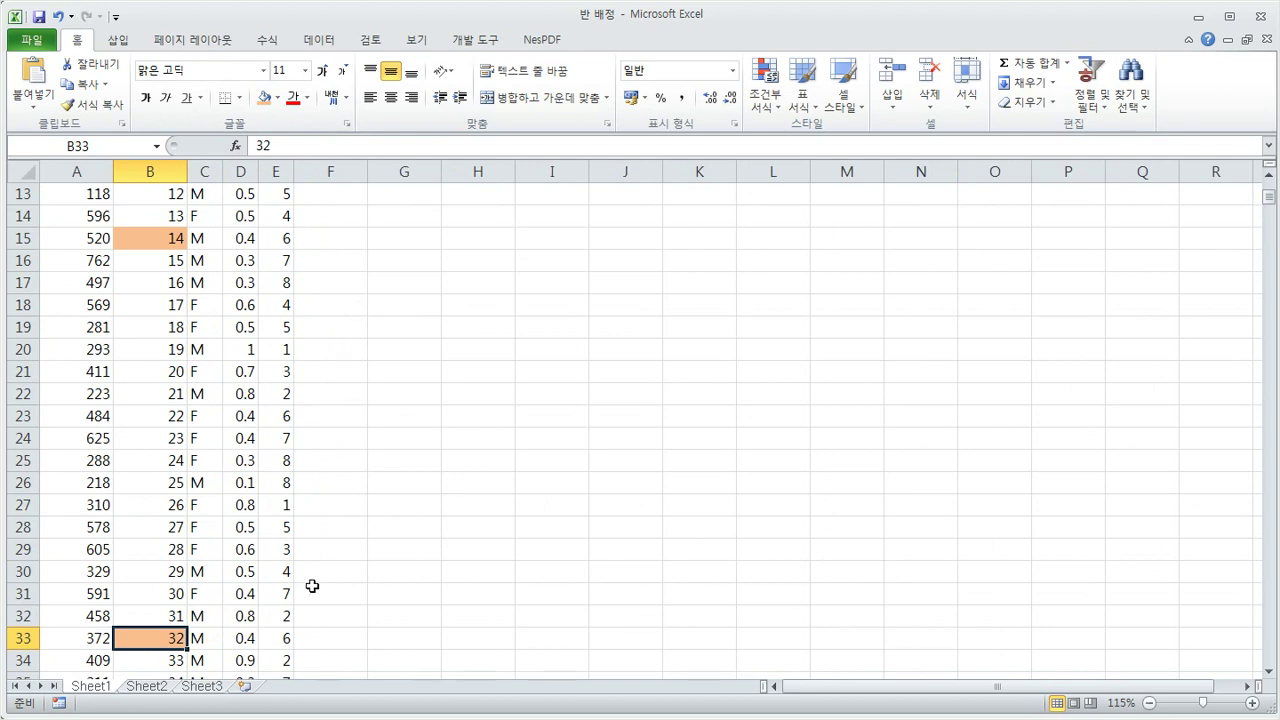
{"action": "left_click", "coordinate": [315, 638]}
{"action": "type", "text": "="}
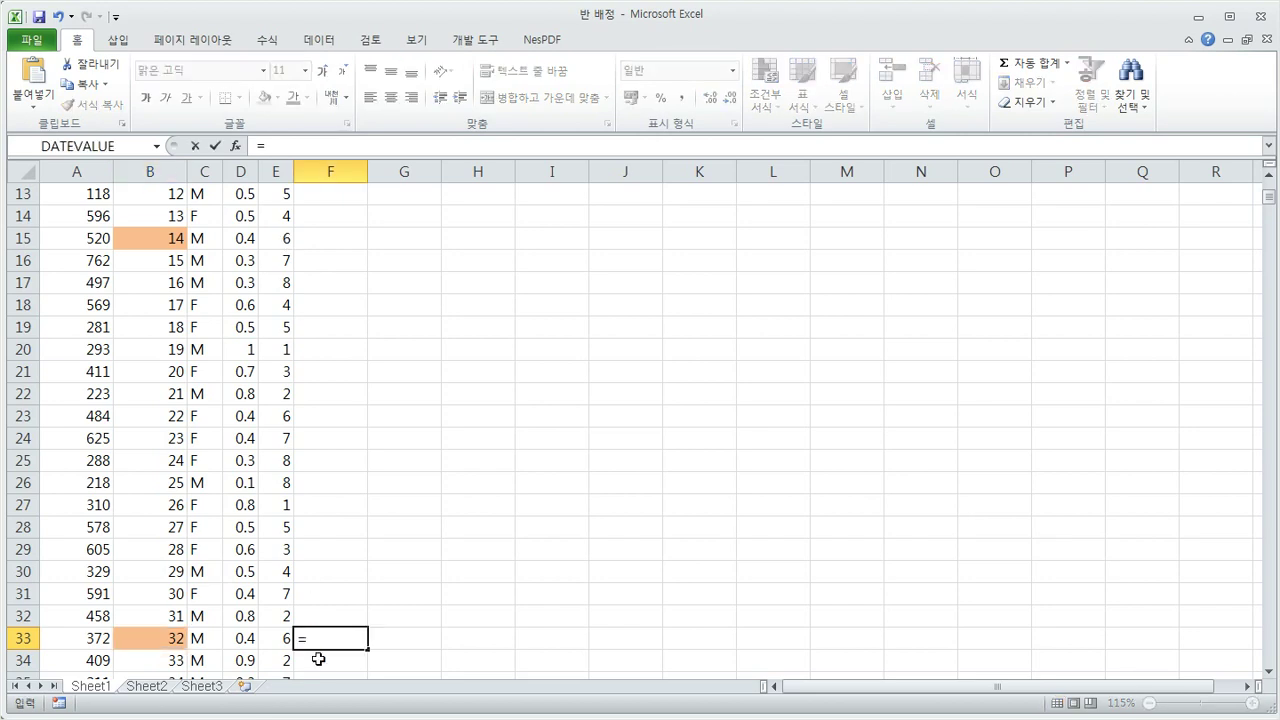
{"action": "type", "text": "if("}
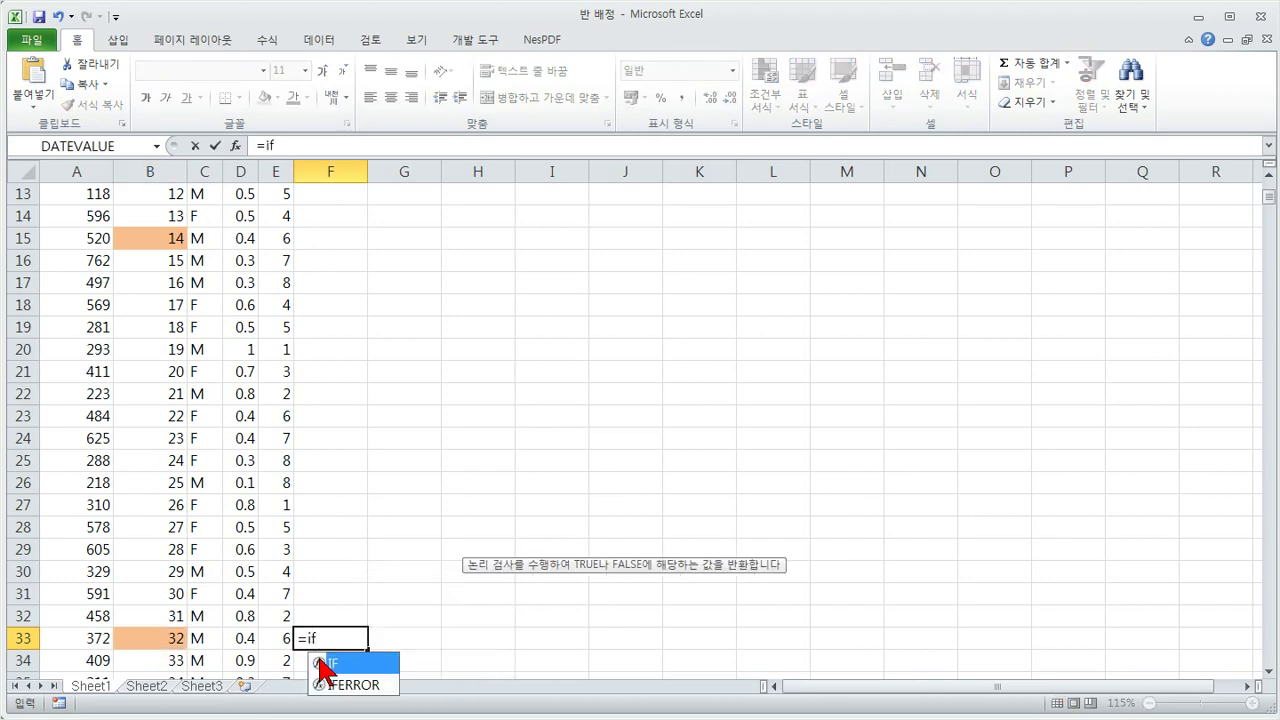
{"action": "left_click", "coordinate": [283, 638]}
{"action": "type", "text": "="}
{"action": "left_click", "coordinate": [274, 237]}
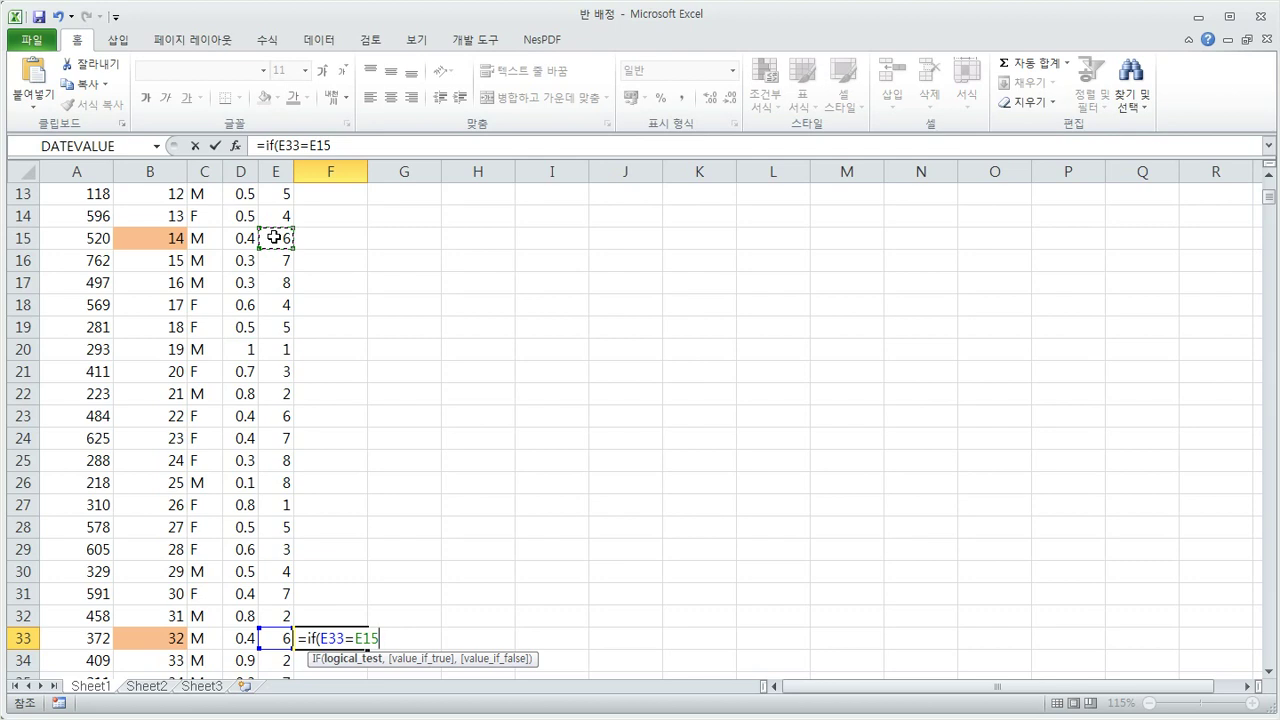
{"action": "type", "text": ","}
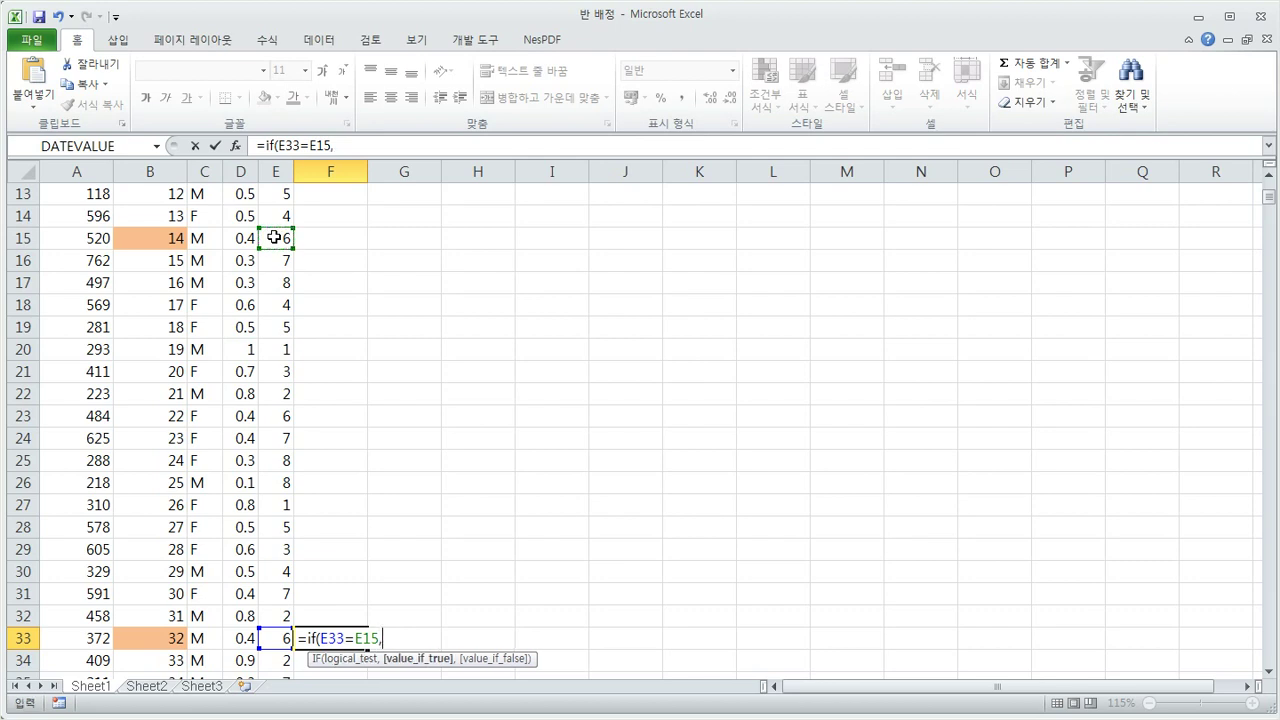
{"action": "type", "text": "0,"}
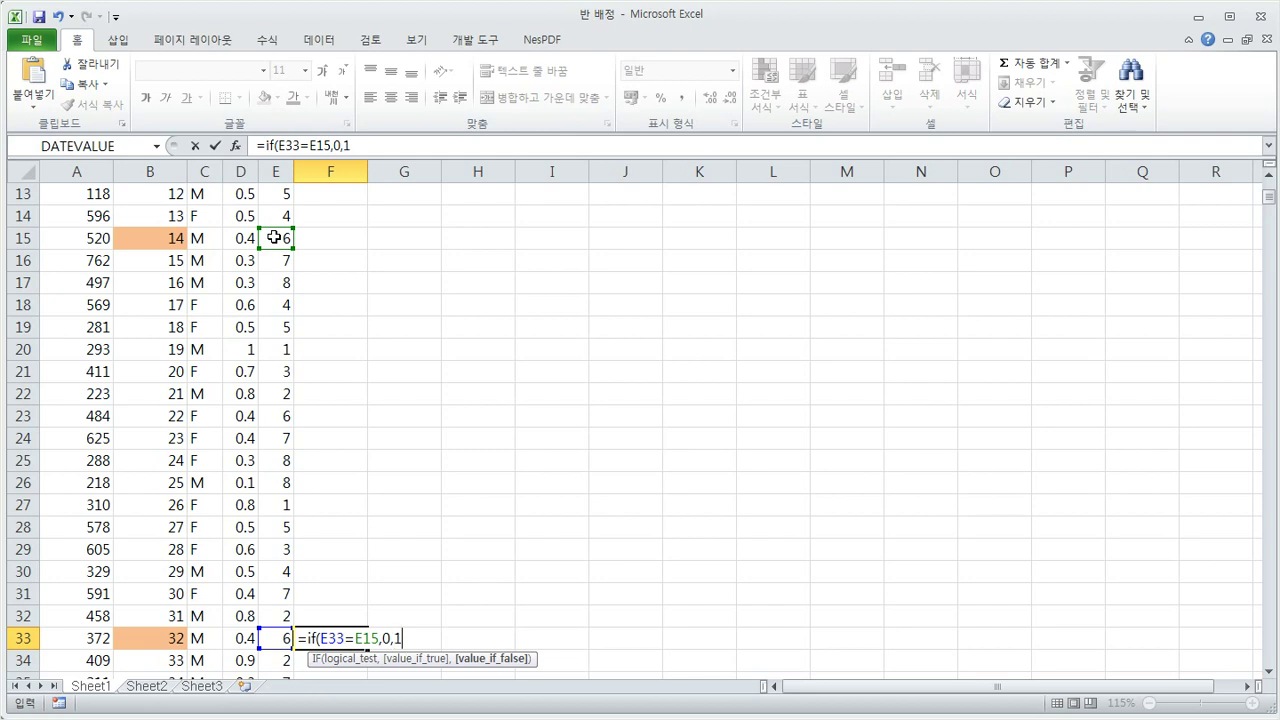
{"action": "type", "text": "1)"}
{"action": "key", "text": "Return"}
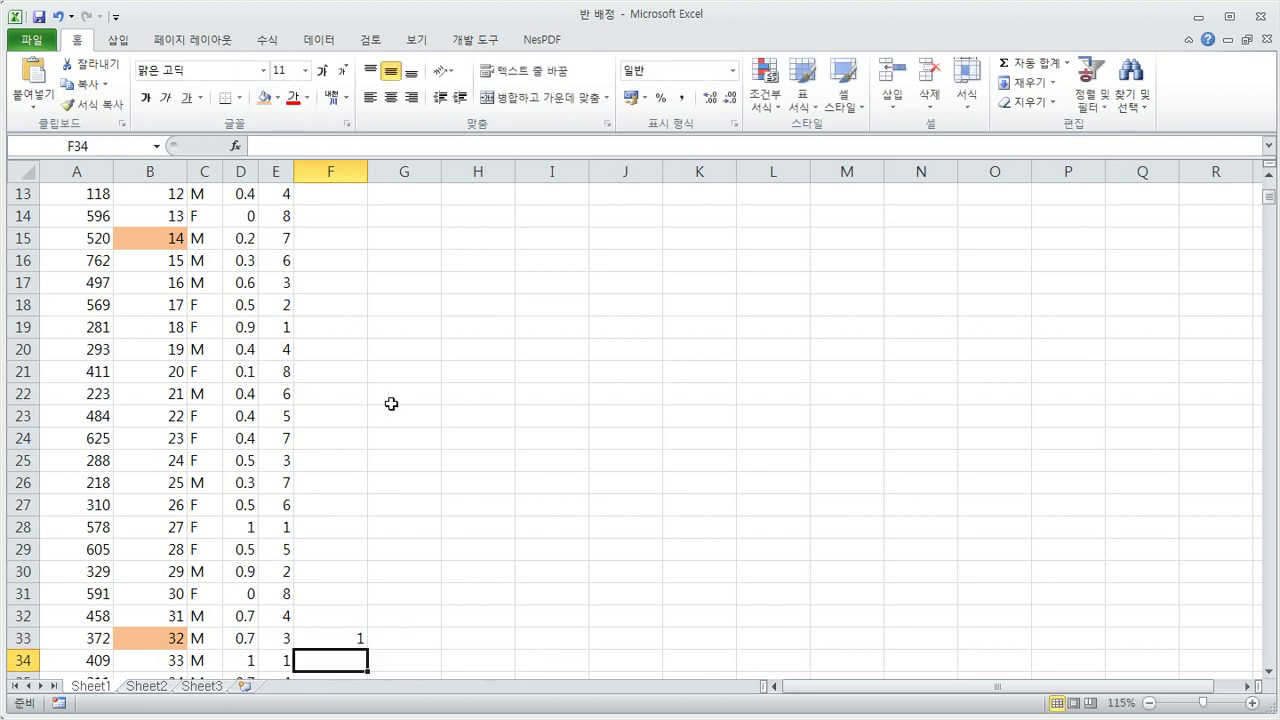
- Shade rank 43 in cell B44 and rank 59 in cell B60 with a green fill
{"action": "left_click", "coordinate": [285, 642]}
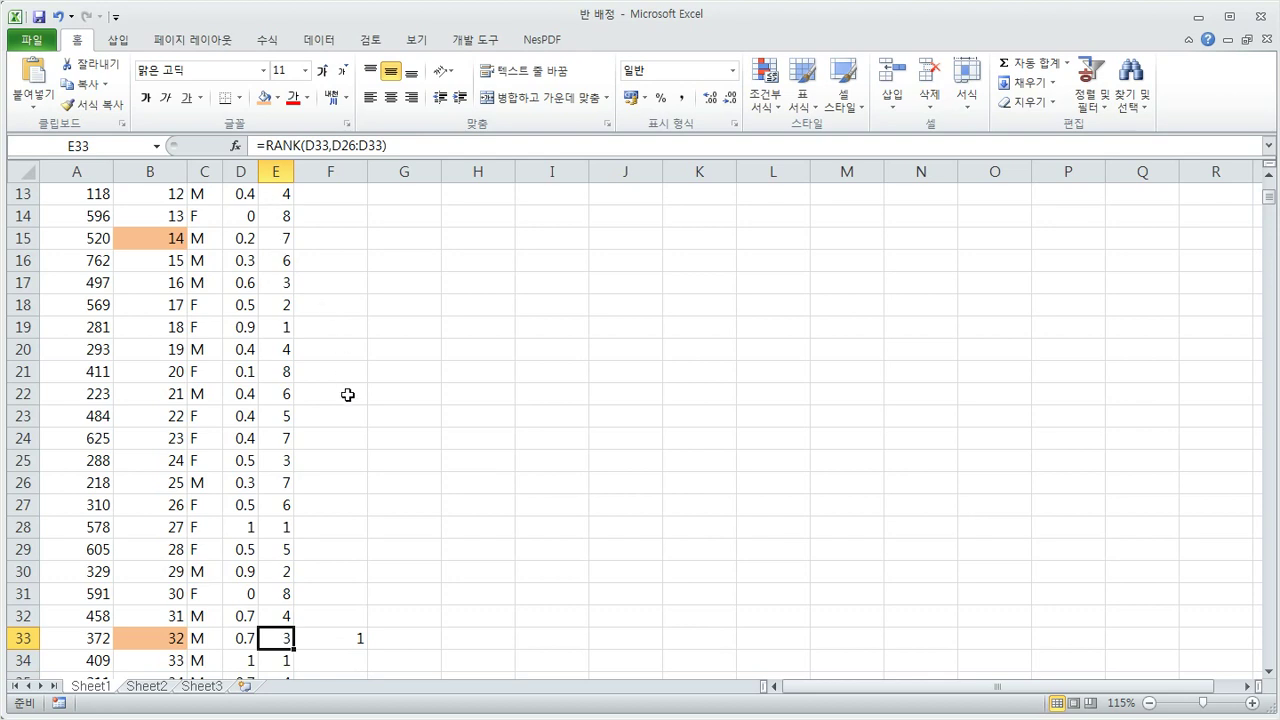
{"action": "scroll", "coordinate": [340, 500], "scroll_direction": "down", "scroll_amount": 9}
{"action": "left_click", "coordinate": [165, 286]}
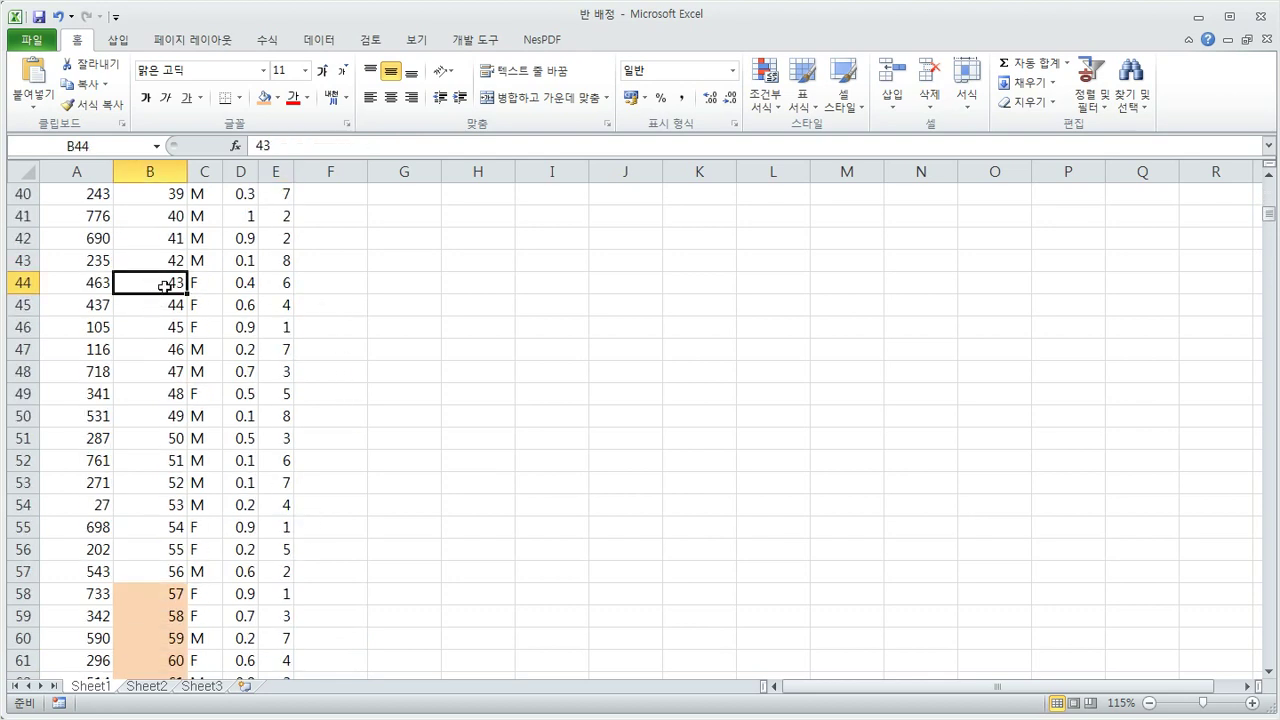
{"action": "left_click", "coordinate": [277, 97]}
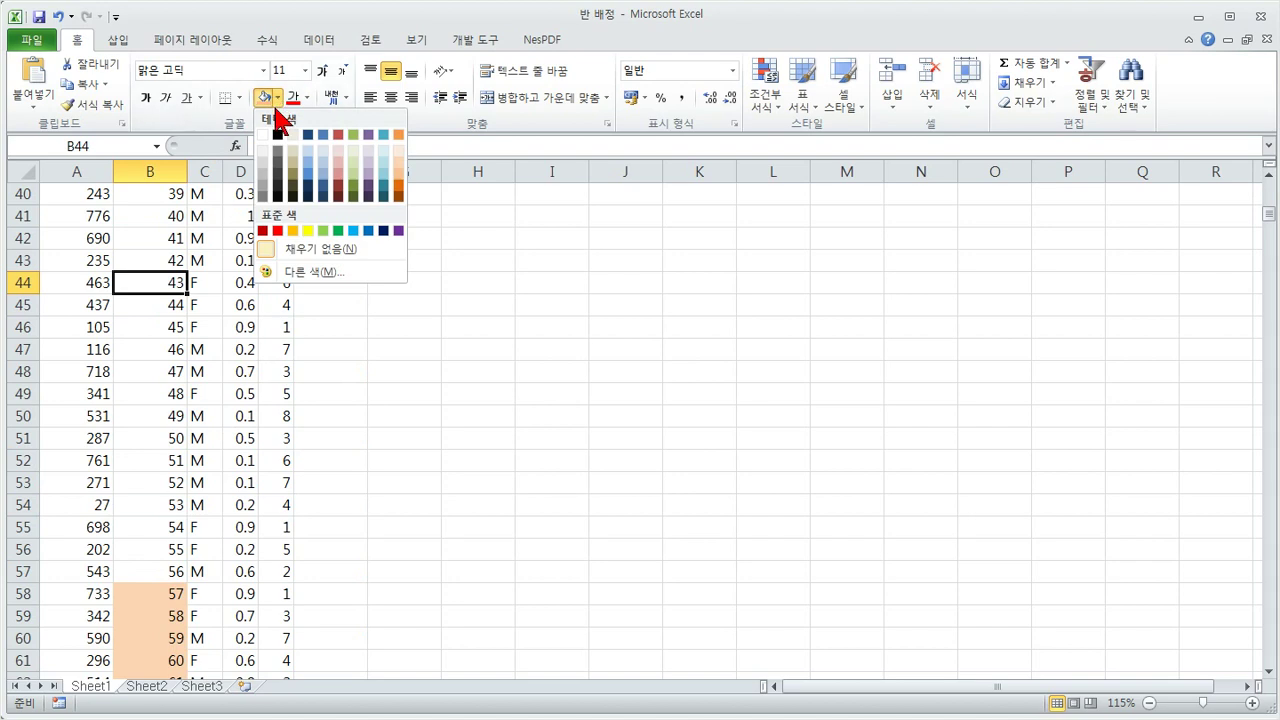
{"action": "left_click", "coordinate": [353, 134]}
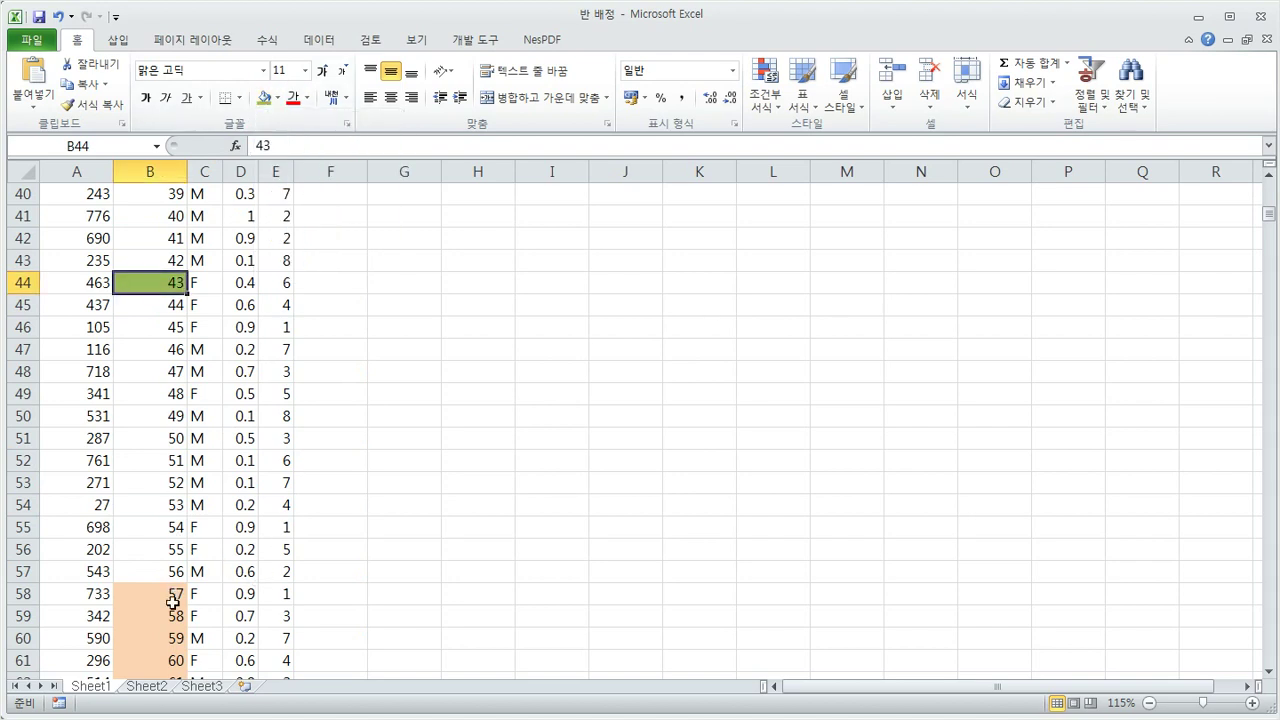
{"action": "scroll", "coordinate": [172, 602], "scroll_direction": "down", "scroll_amount": 2}
{"action": "left_click", "coordinate": [157, 504]}
{"action": "left_click", "coordinate": [263, 98]}
{"action": "scroll", "coordinate": [400, 289], "scroll_direction": "up", "scroll_amount": 1}
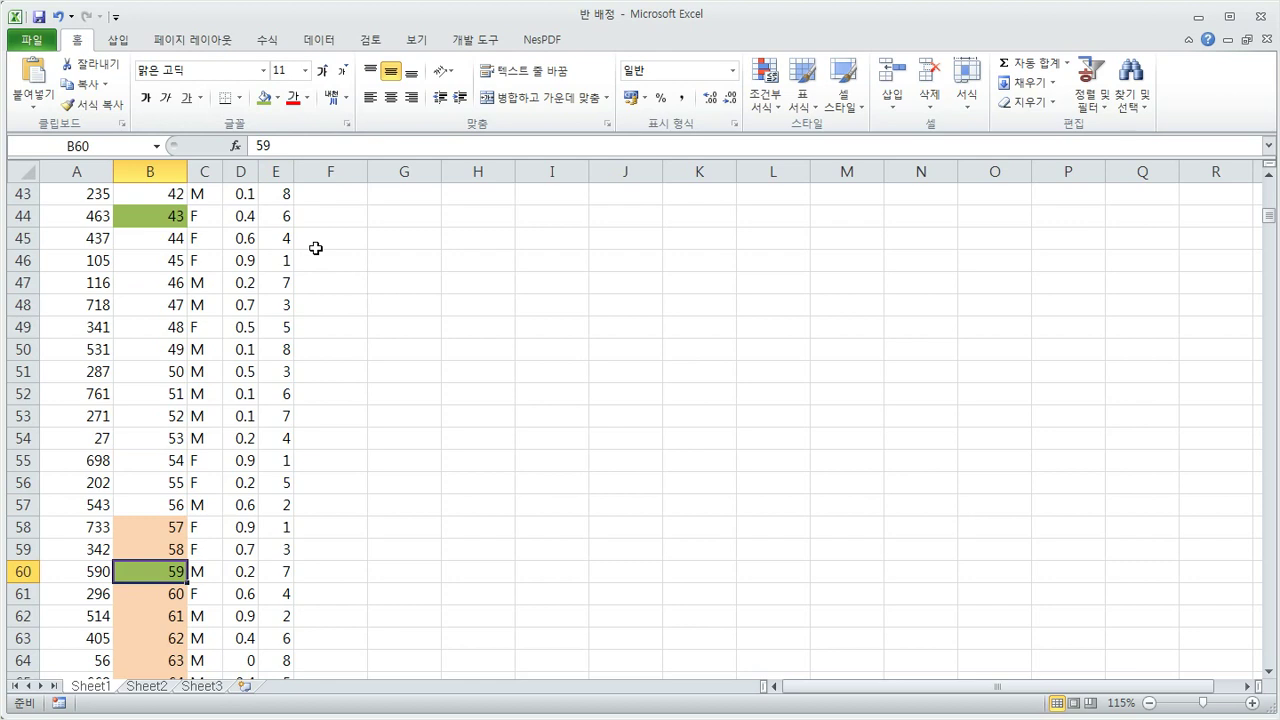
- Enter a condition formula in F60 comparing E60 with E44, as =i(E60=E44,1,0)
{"action": "left_click", "coordinate": [322, 569]}
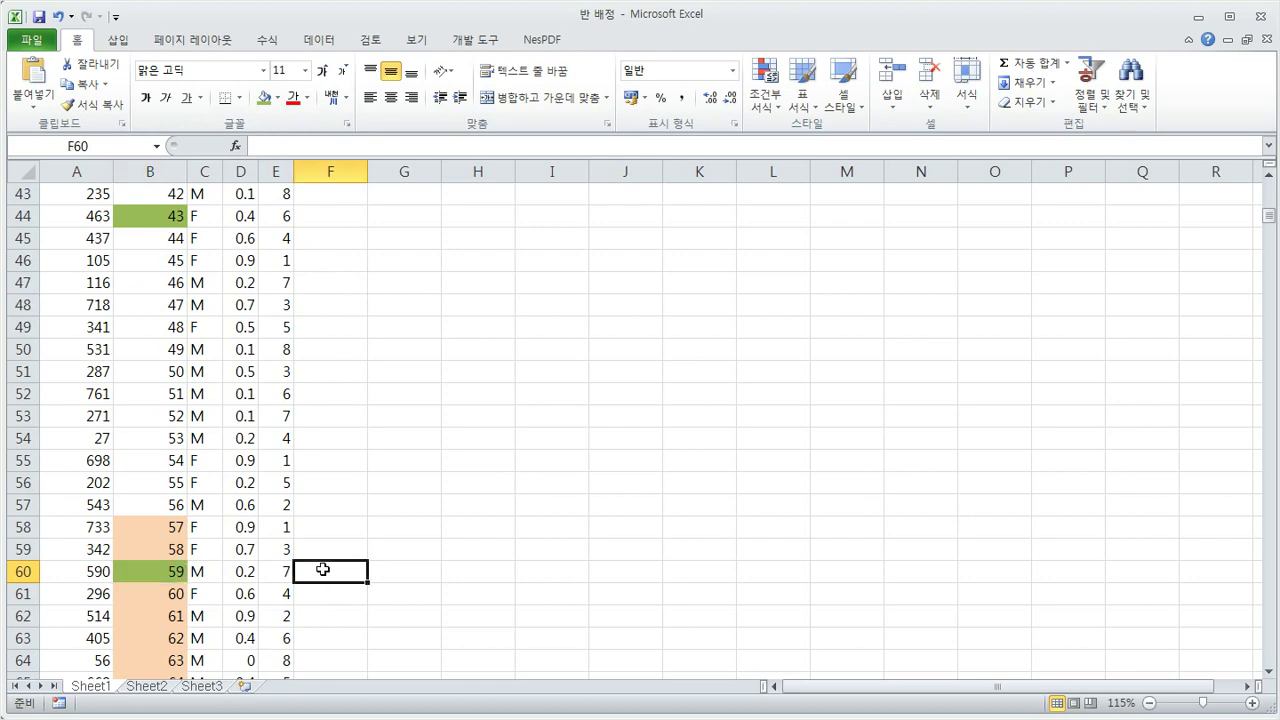
{"action": "type", "text": "=i"}
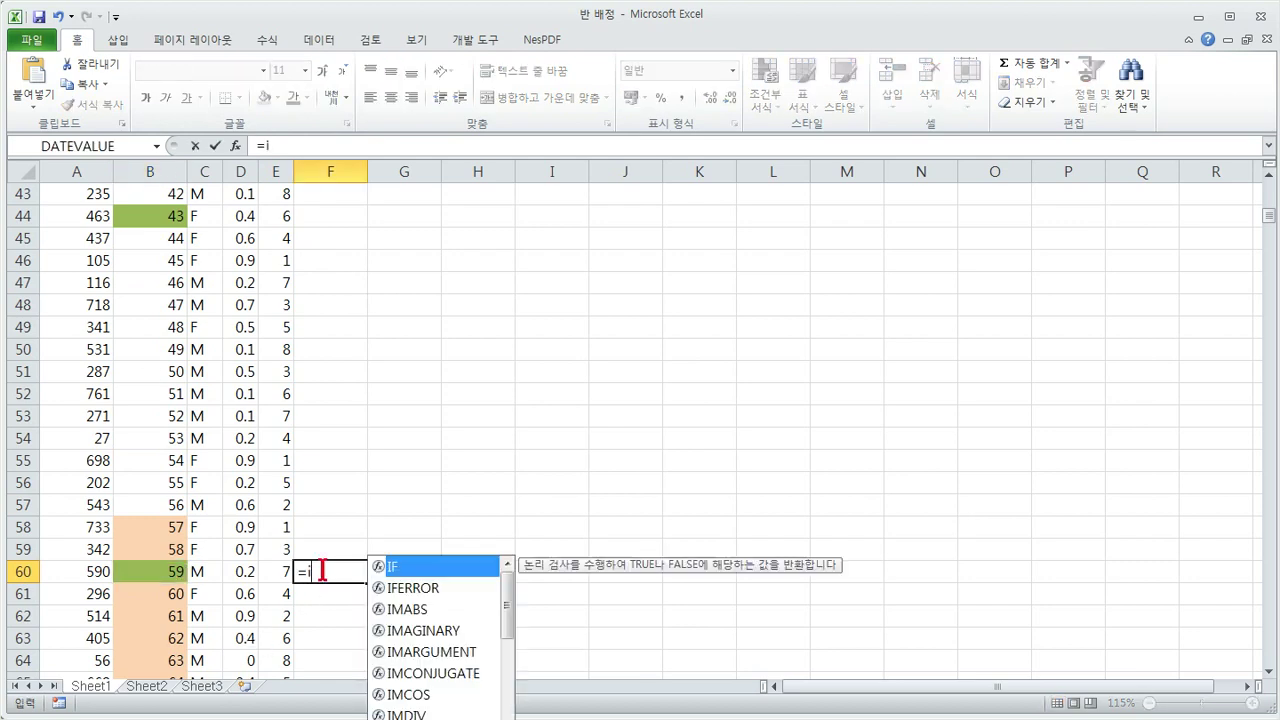
{"action": "type", "text": "("}
{"action": "left_click", "coordinate": [279, 571]}
{"action": "type", "text": "="}
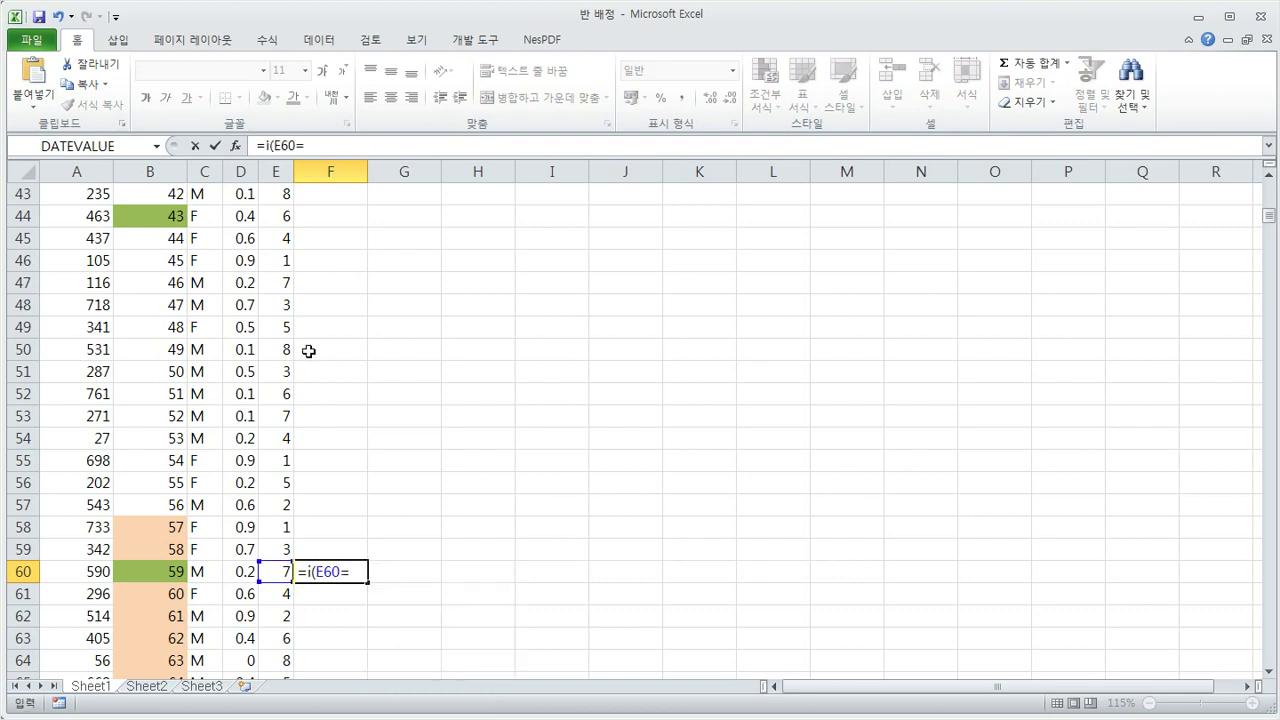
{"action": "left_click", "coordinate": [274, 212]}
{"action": "type", "text": ",1,"}
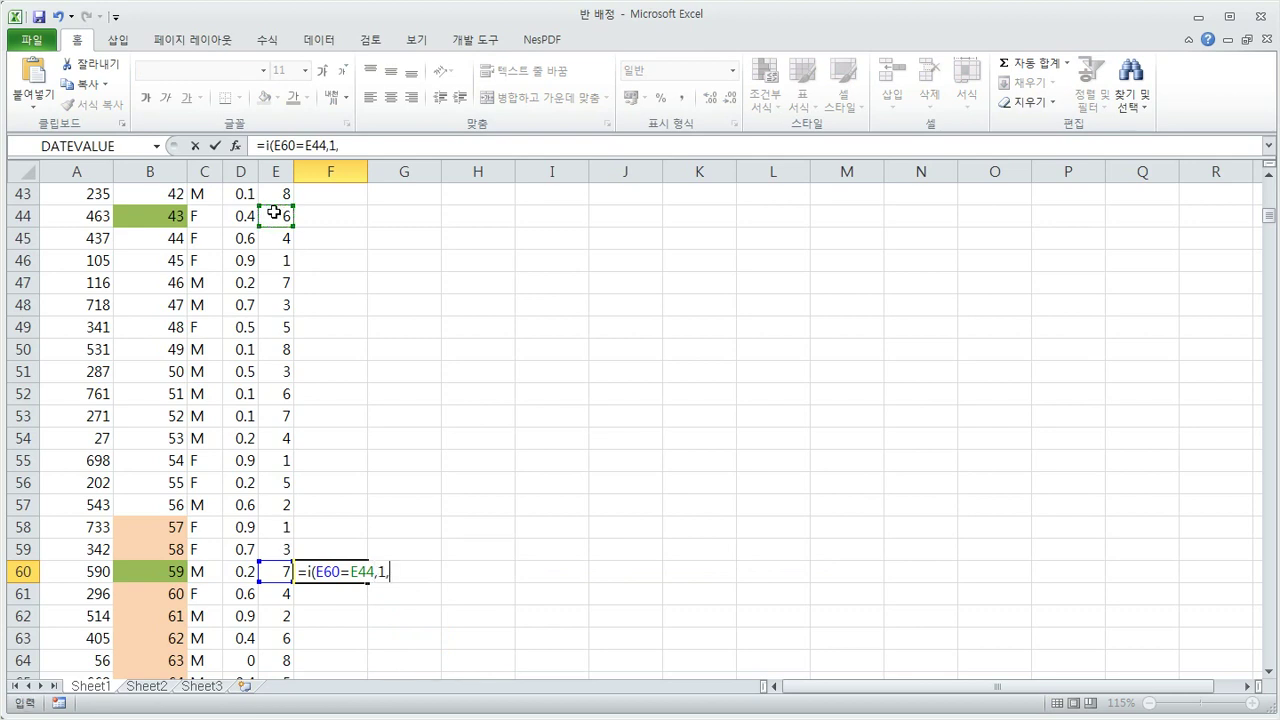
{"action": "type", "text": "0"}
{"action": "key", "text": "Return"}
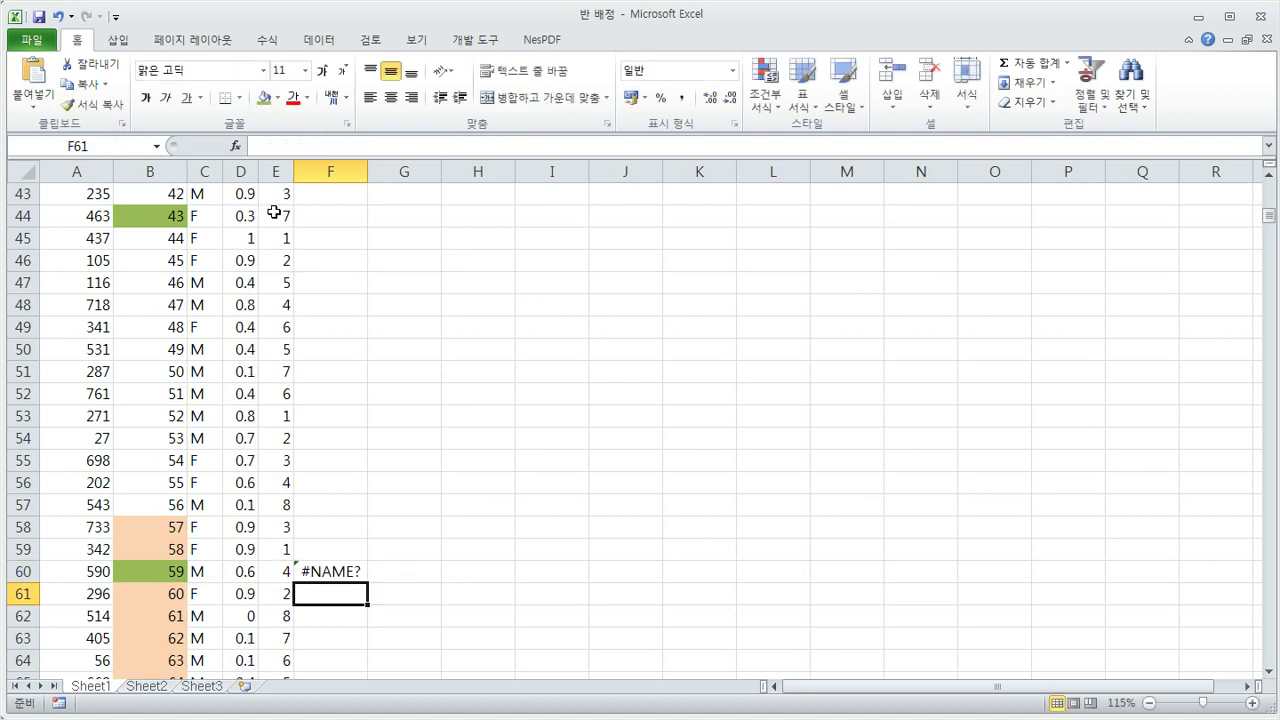
- Correct the function name in the F60 formula so it reads =IF(E60=E44,1,0)
{"action": "double_click", "coordinate": [336, 568]}
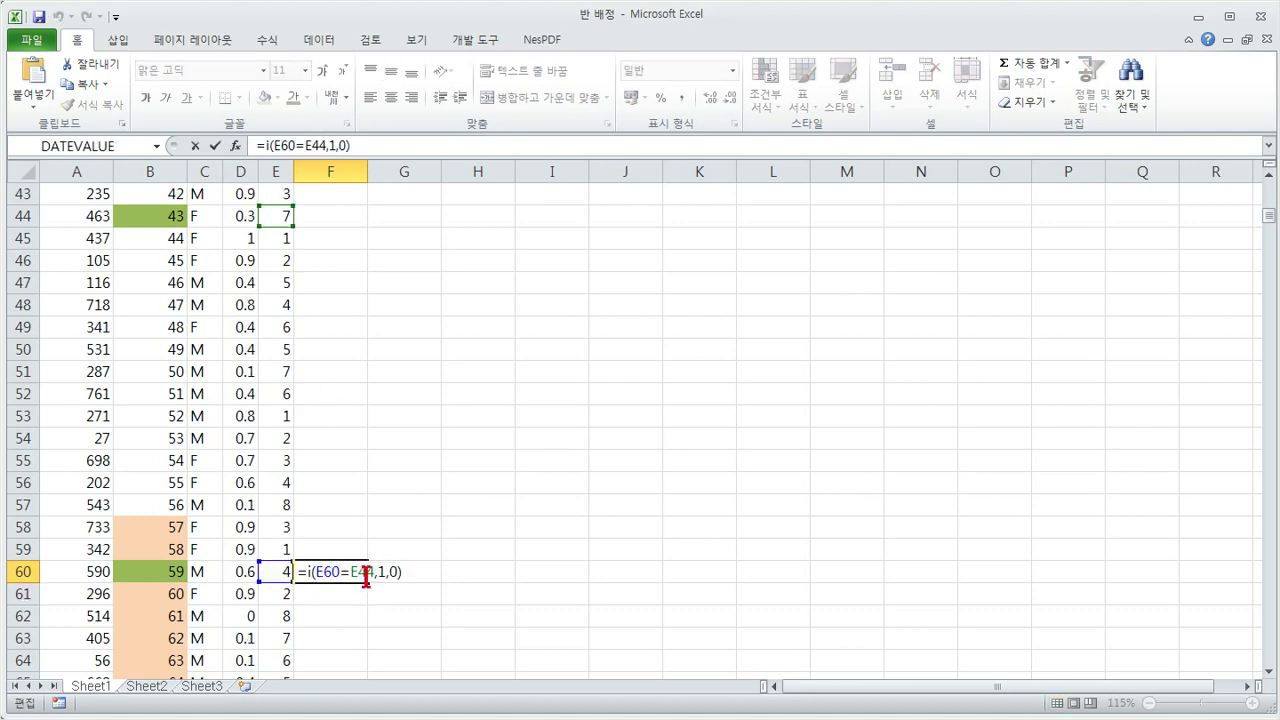
{"action": "left_click", "coordinate": [312, 572]}
{"action": "type", "text": "f"}
{"action": "key", "text": "Return"}
{"action": "left_click", "coordinate": [350, 576]}
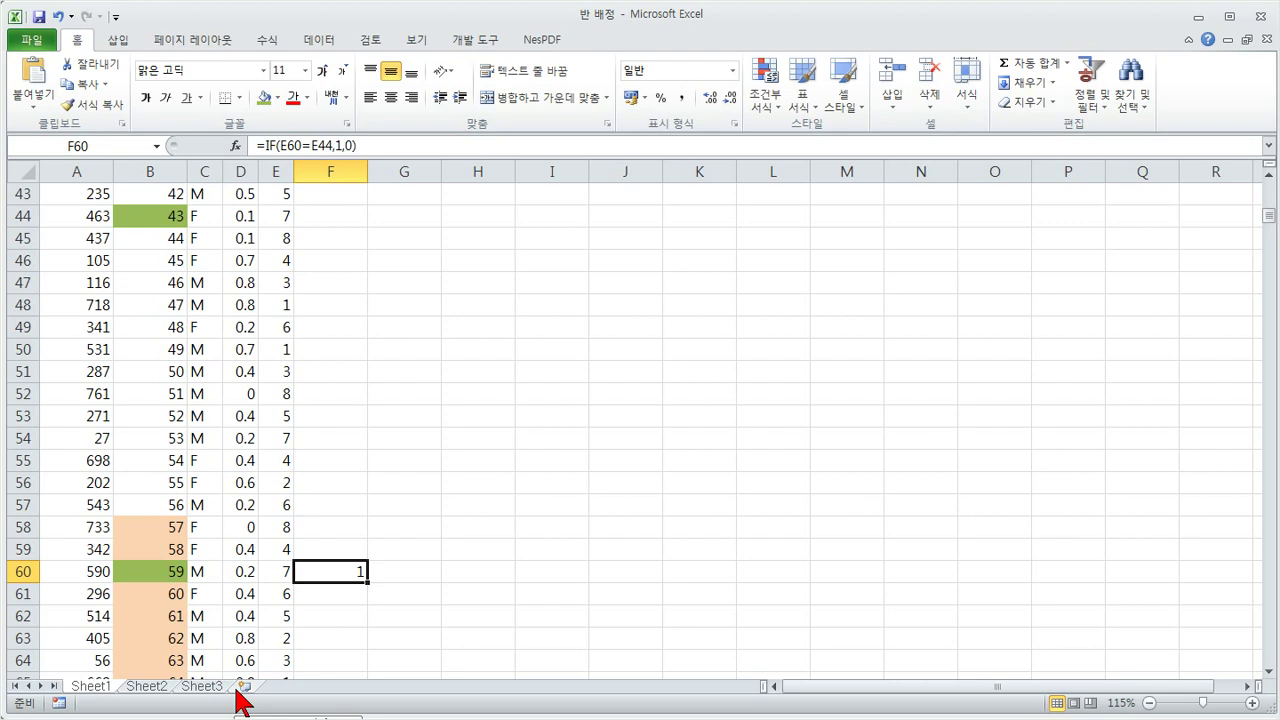
- Add the formula =SUM(E2:E793) in cell E1 and widen column E slightly
{"action": "scroll", "coordinate": [314, 492], "scroll_direction": "down", "scroll_amount": 3}
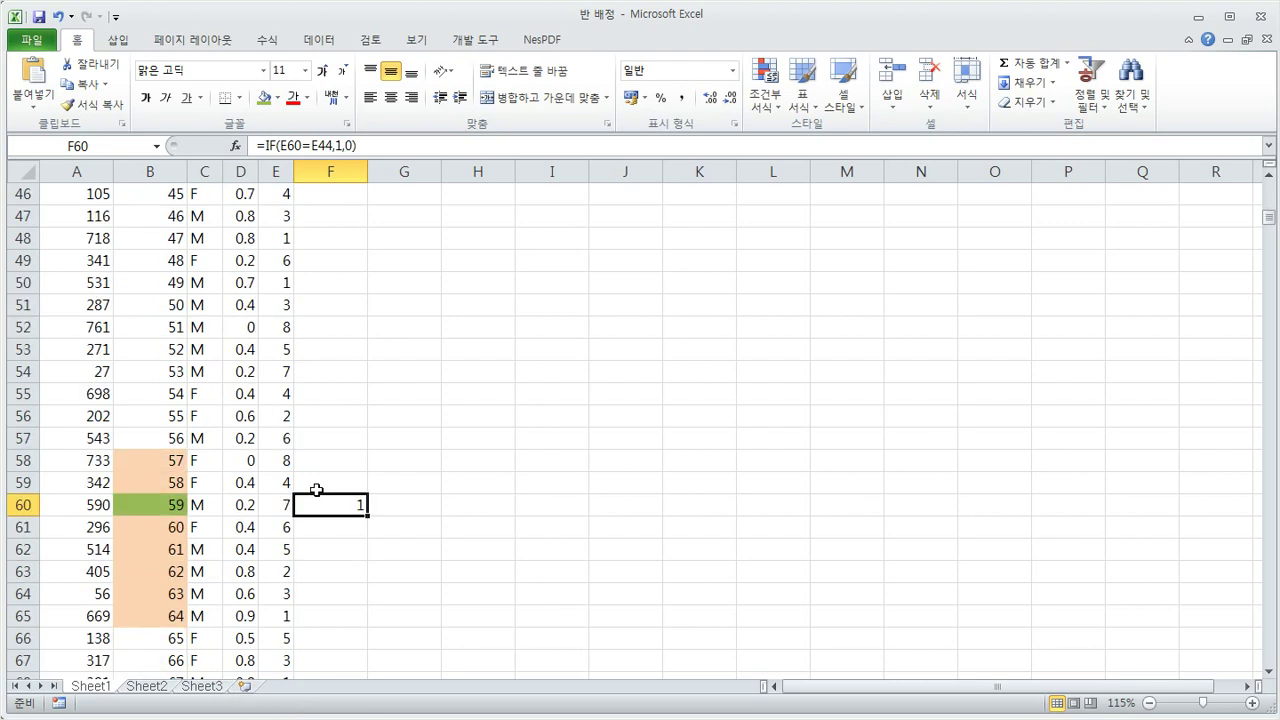
{"action": "scroll", "coordinate": [317, 492], "scroll_direction": "up", "scroll_amount": 17}
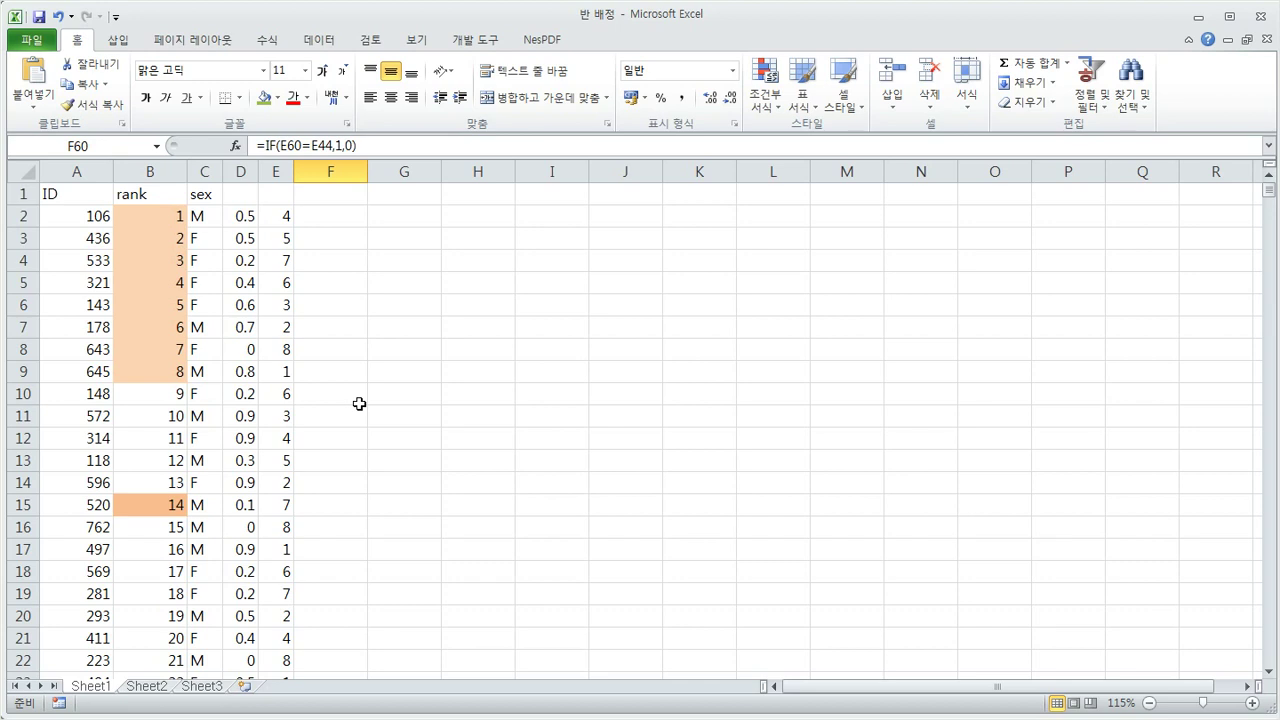
{"action": "left_click", "coordinate": [286, 199]}
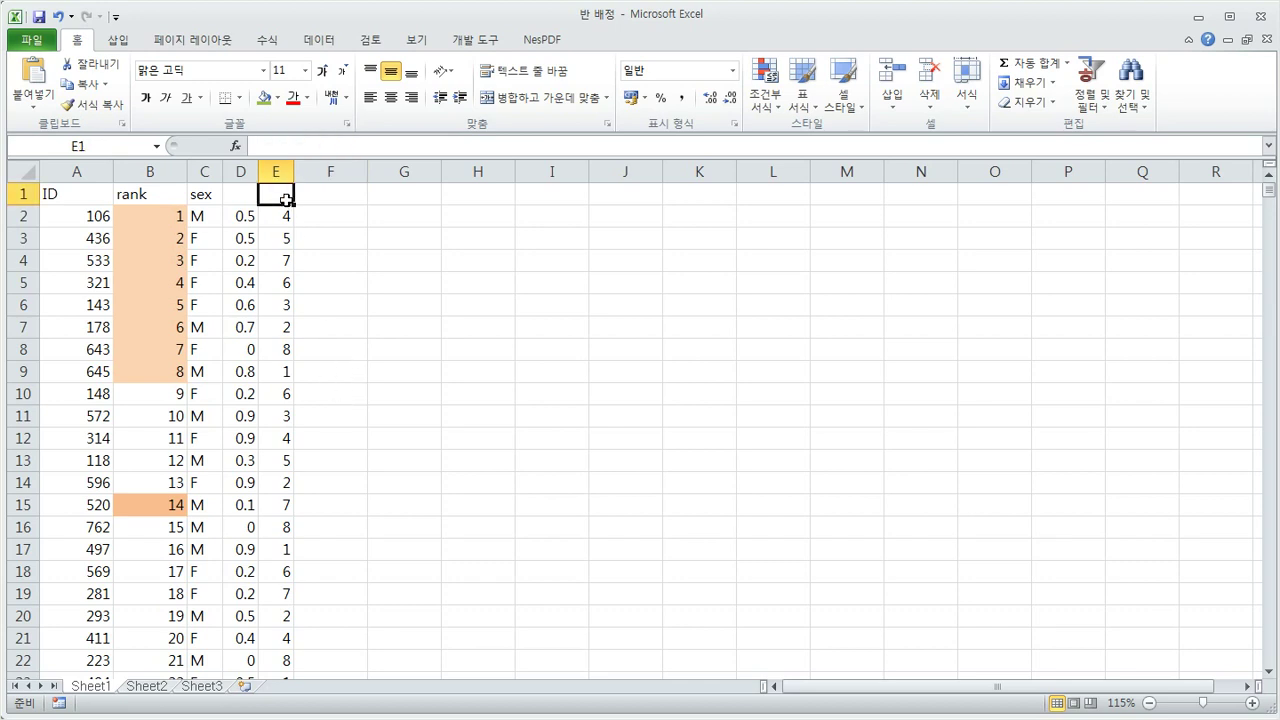
{"action": "type", "text": "=sum"}
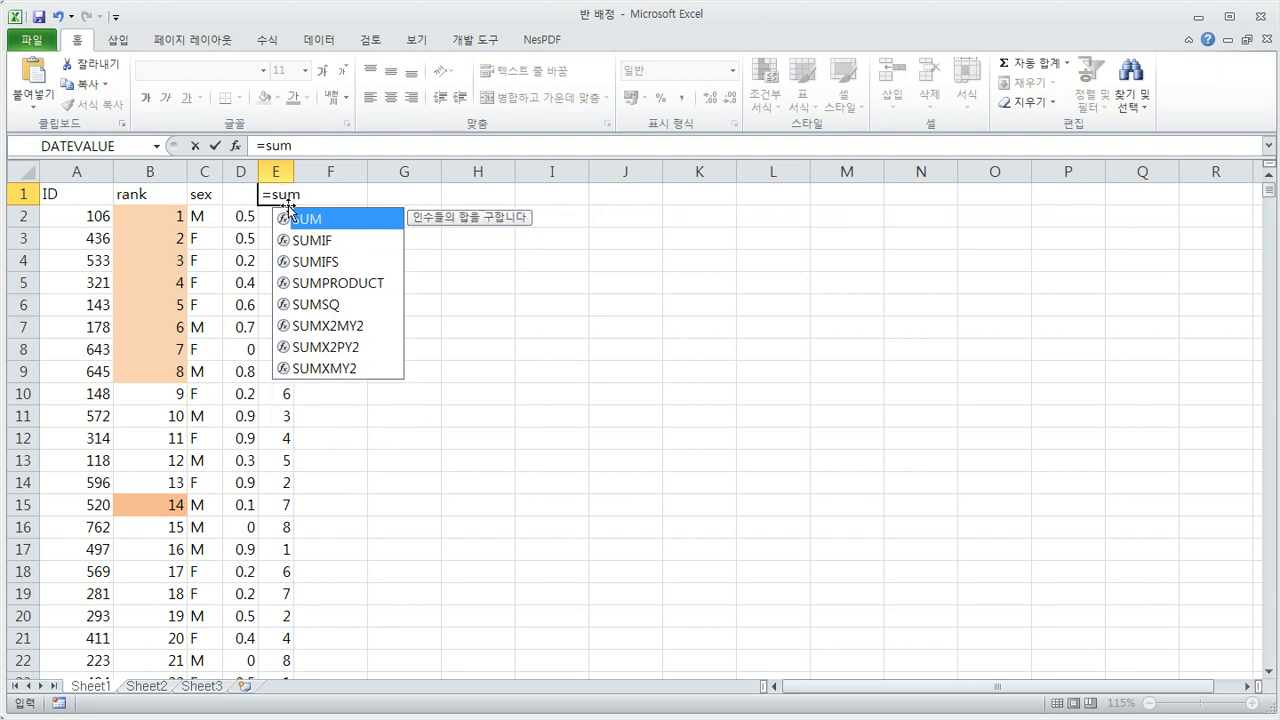
{"action": "type", "text": "("}
{"action": "left_click", "coordinate": [270, 217]}
{"action": "key", "text": "ctrl+shift+Down"}
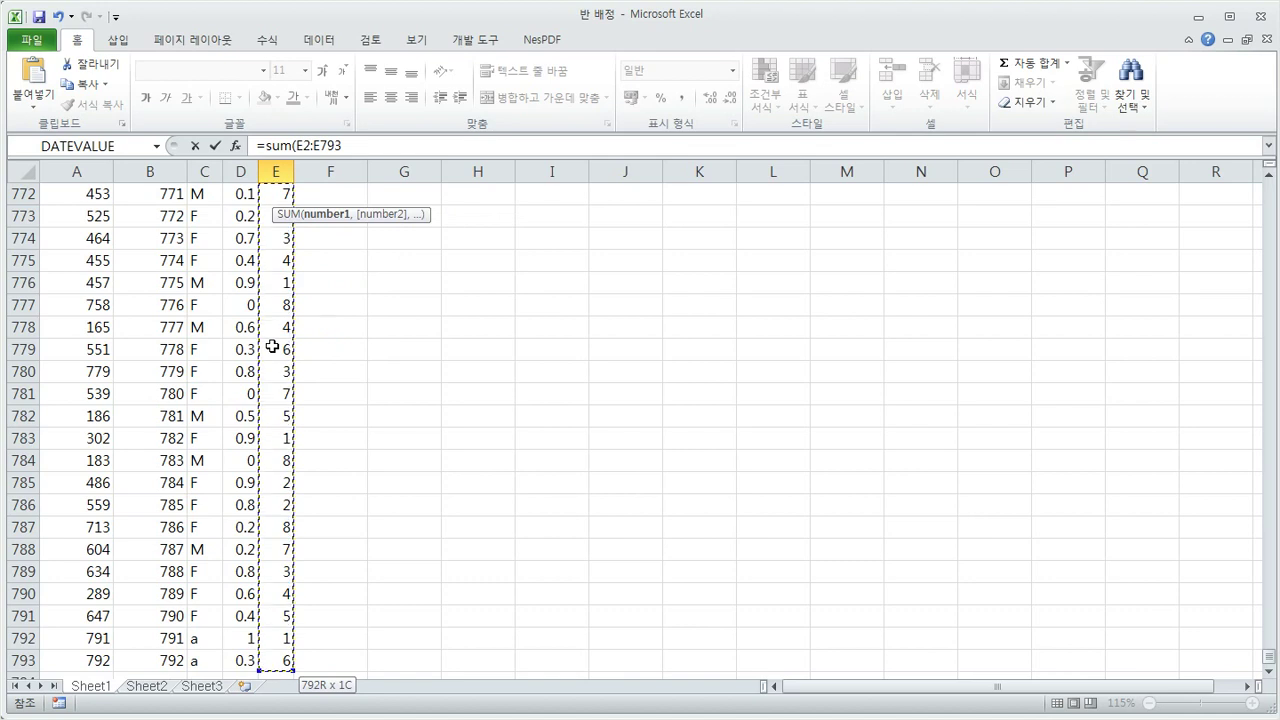
{"action": "key", "text": "Escape"}
{"action": "scroll", "coordinate": [280, 345], "scroll_direction": "up", "scroll_amount": 1}
{"action": "left_click_drag", "start_coordinate": [298, 171], "coordinate": [308, 171]}
{"action": "left_click", "coordinate": [300, 196]}
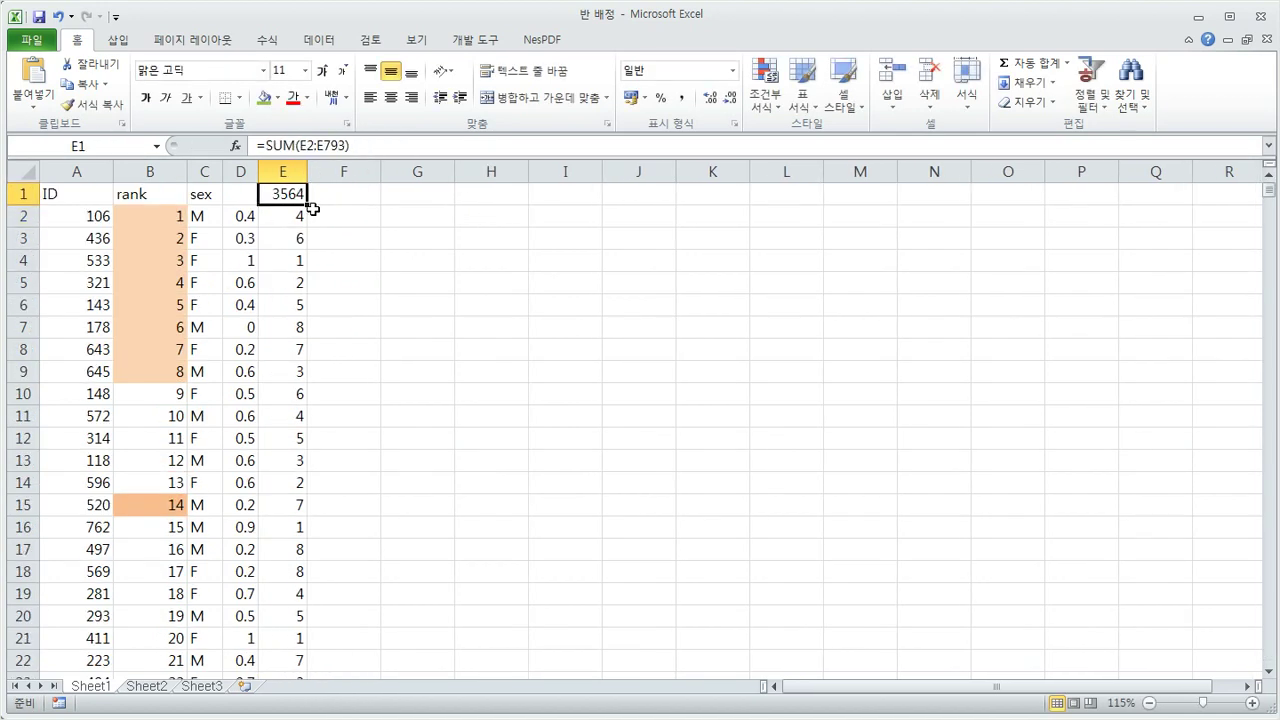
- Copy the SUM formula from E1 to F1 so it totals F2:F793, and clear E1
{"action": "key", "text": "ctrl+c"}
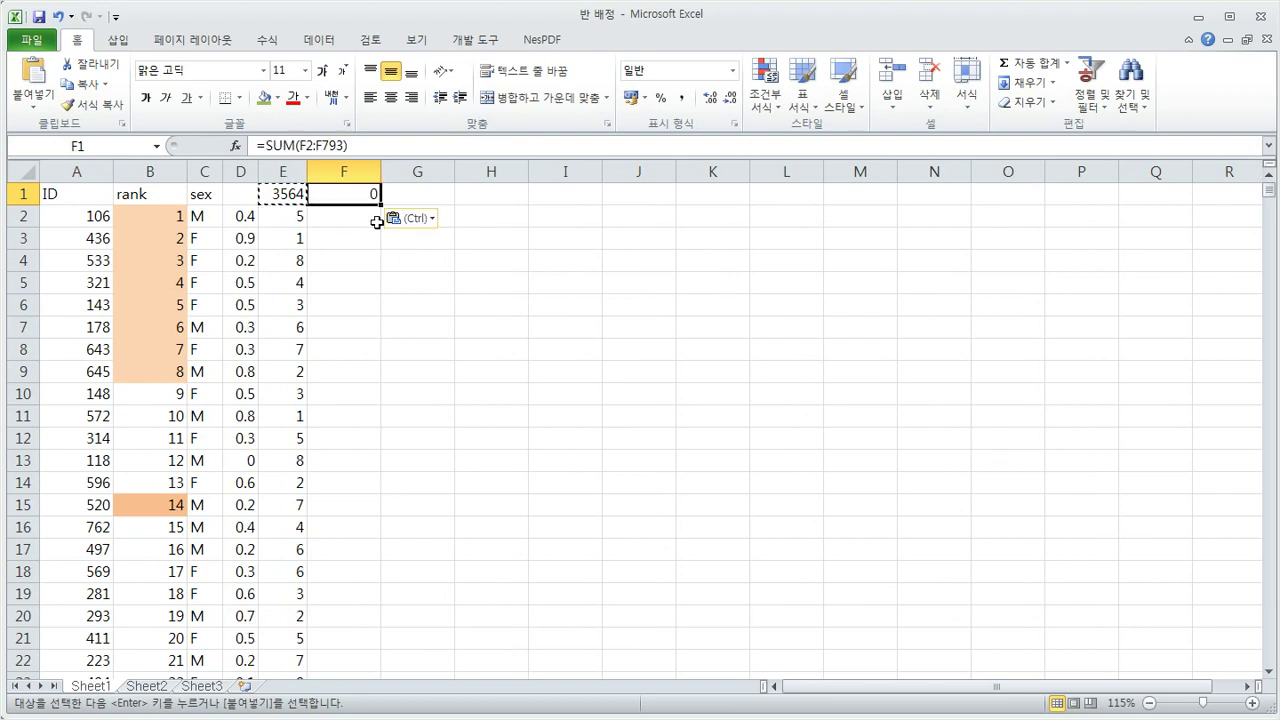
{"action": "left_click", "coordinate": [286, 194]}
{"action": "key", "text": "Delete"}
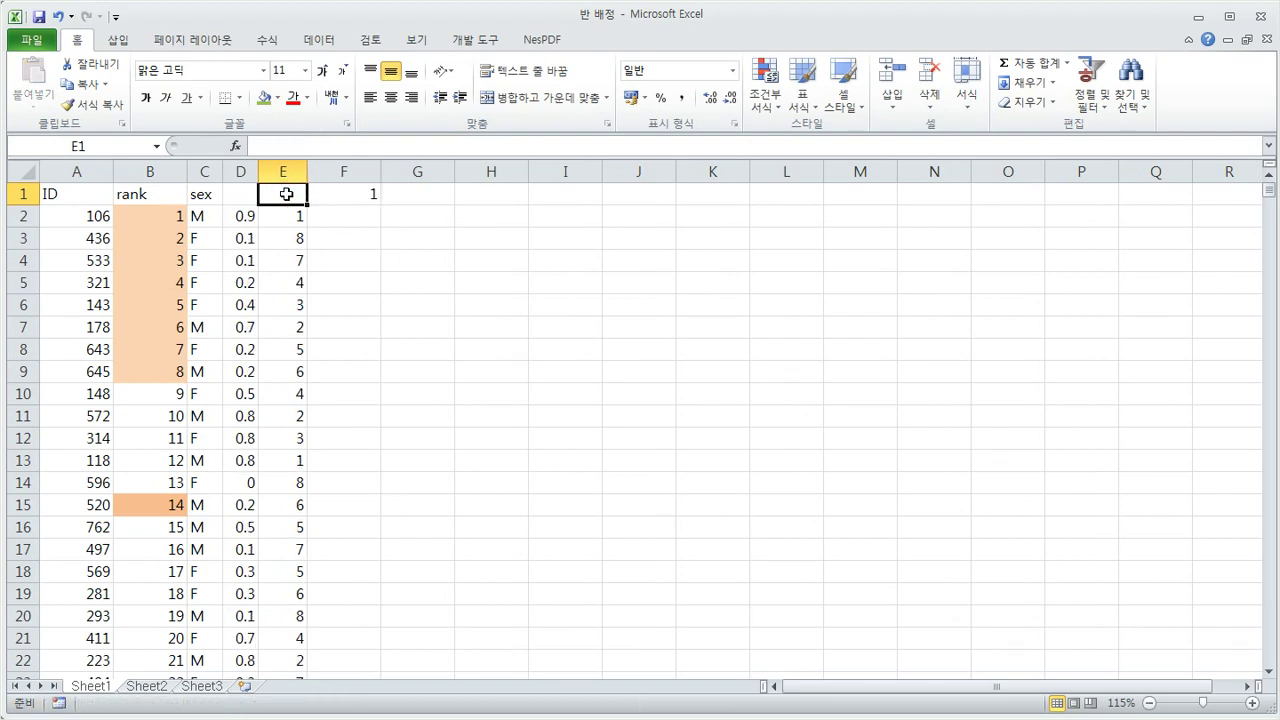
{"action": "left_click", "coordinate": [350, 217]}
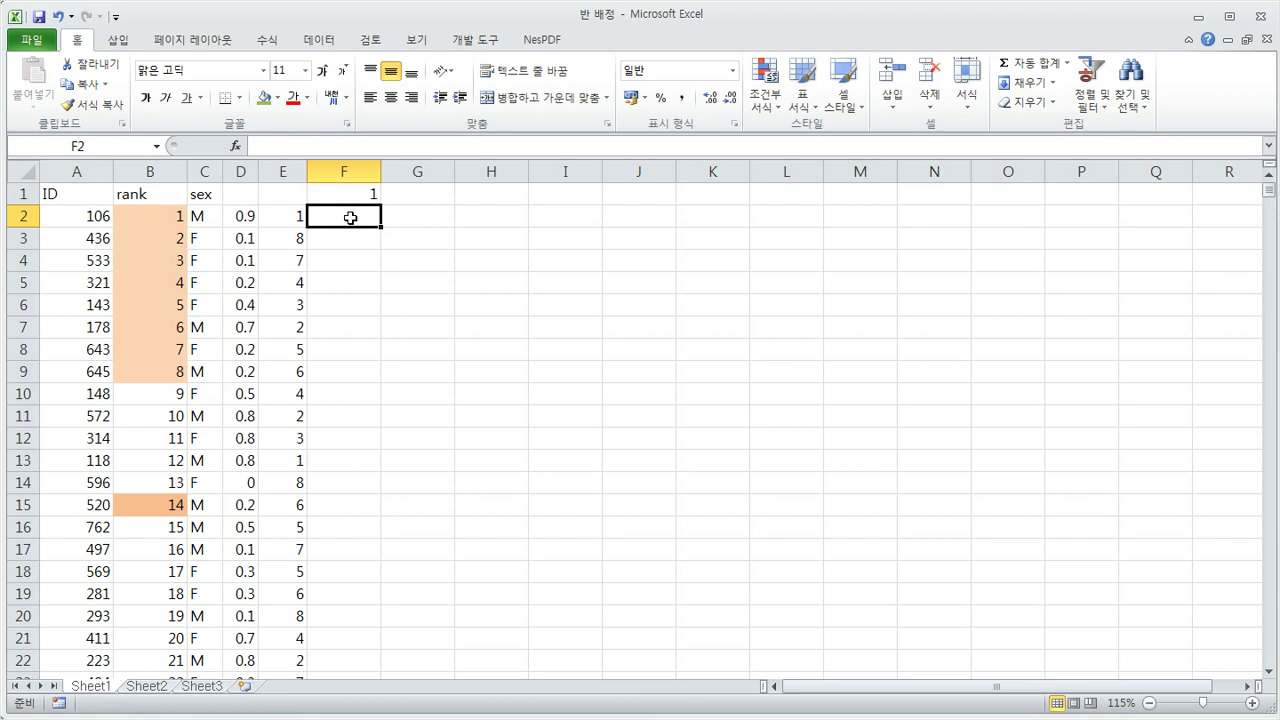
- Widen columns D to F so the random numbers show three decimals
{"action": "scroll", "coordinate": [350, 217], "scroll_direction": "down", "scroll_amount": 17}
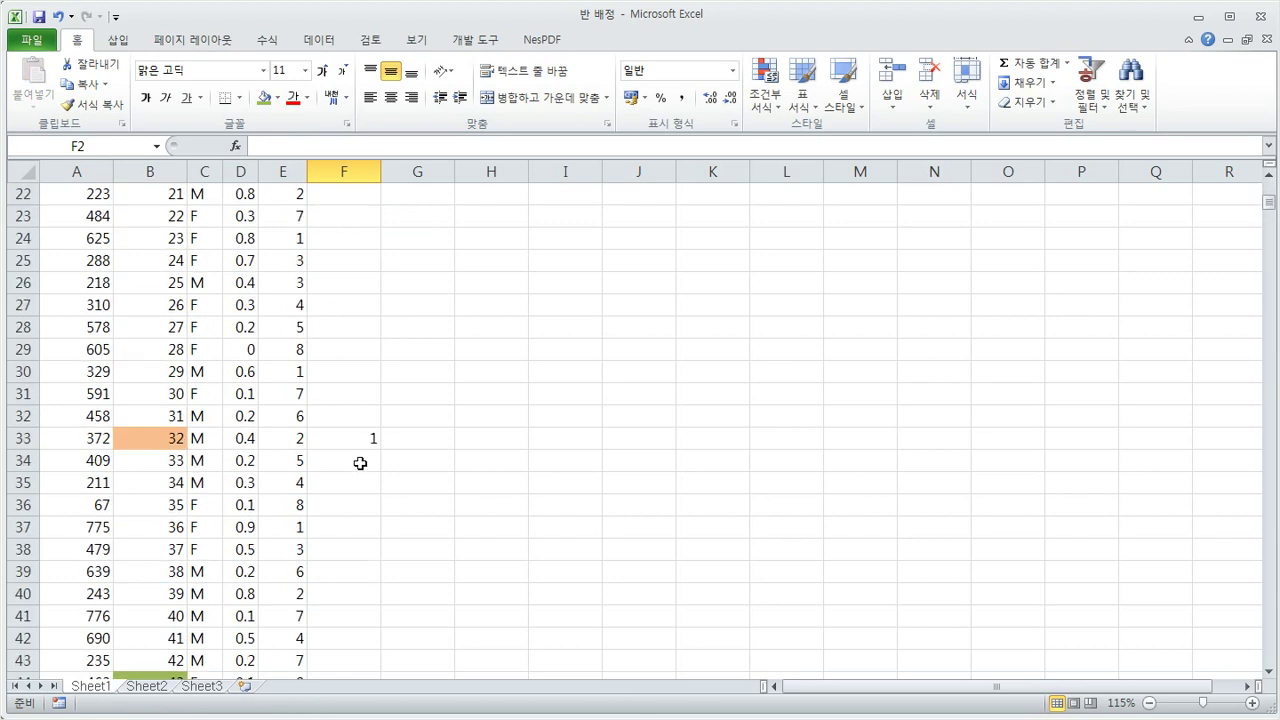
{"action": "scroll", "coordinate": [361, 487], "scroll_direction": "up", "scroll_amount": 17}
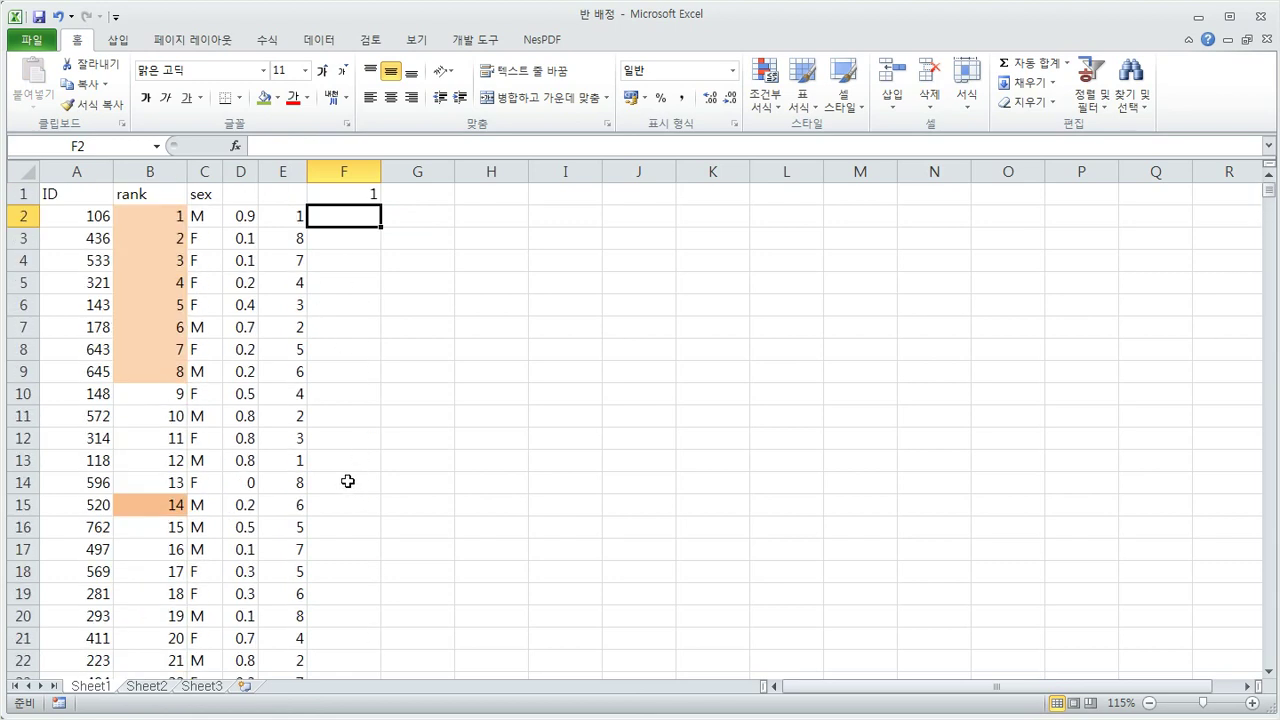
{"action": "left_click", "coordinate": [254, 173]}
{"action": "left_click_drag", "start_coordinate": [243, 172], "coordinate": [361, 173]}
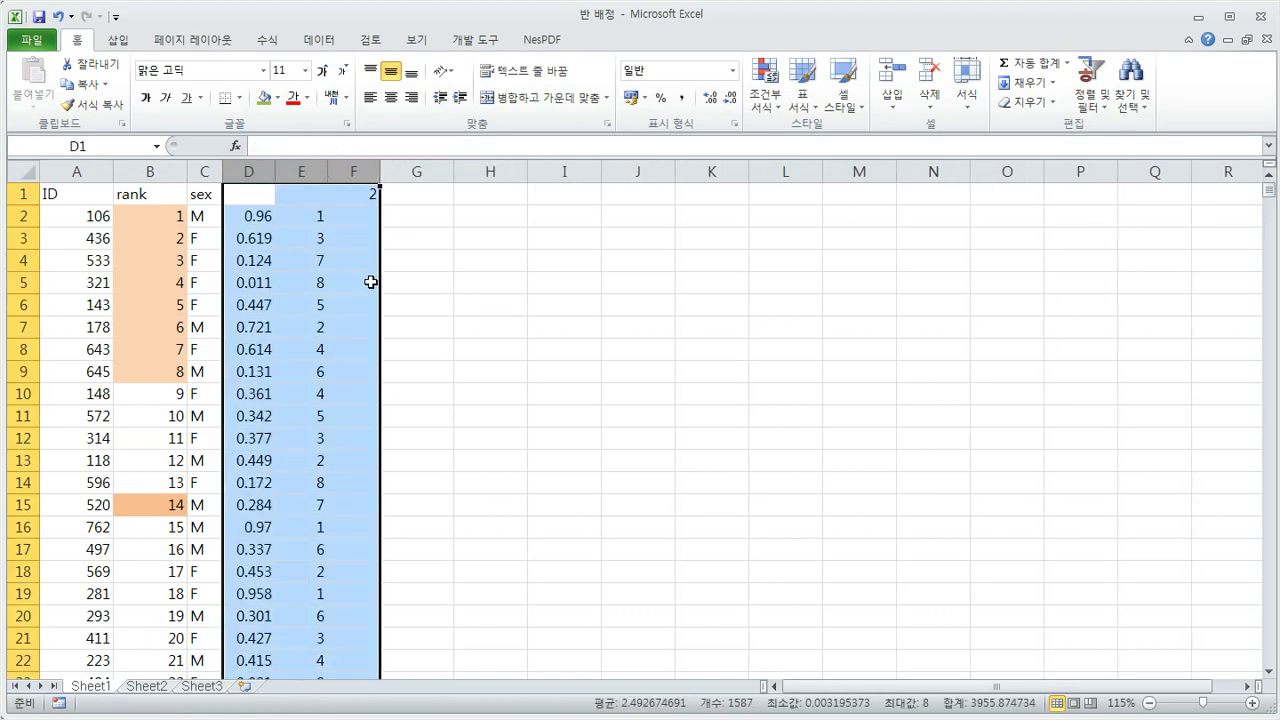
- Link the header cells to the total by entering =F1 in E1 and =E1 in D1
{"action": "left_click", "coordinate": [311, 198]}
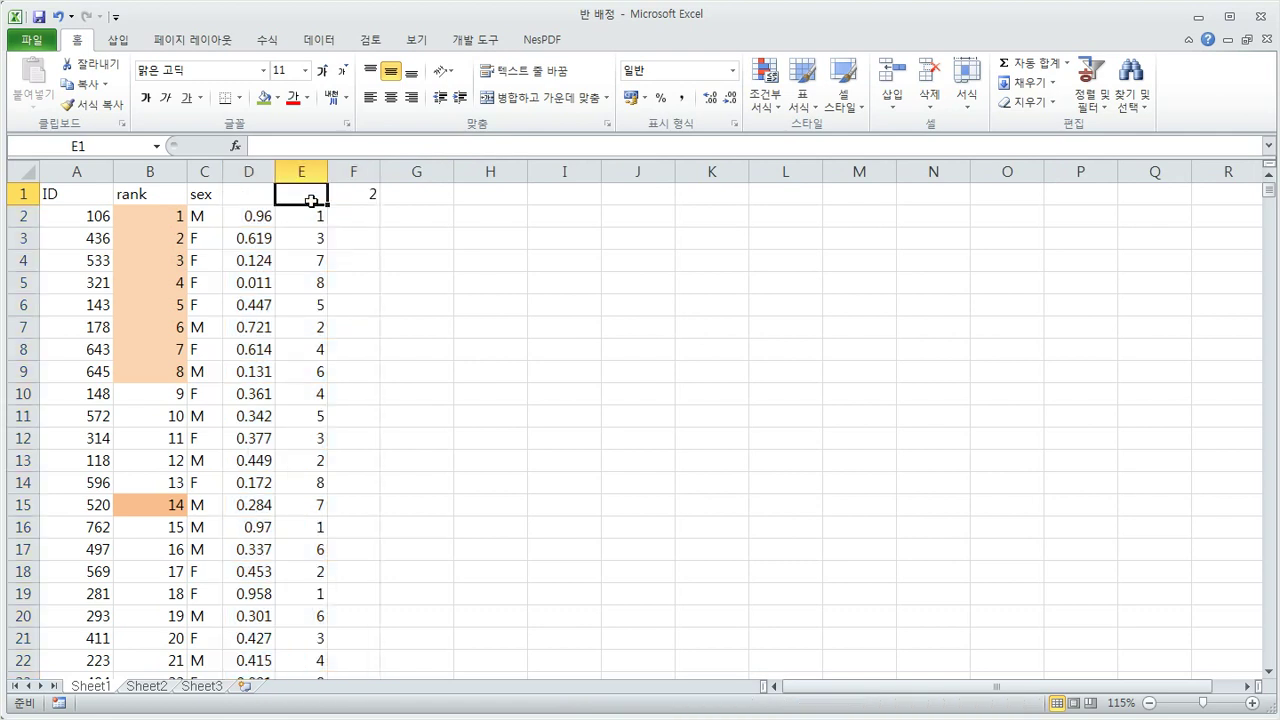
{"action": "type", "text": "="}
{"action": "left_click", "coordinate": [357, 200]}
{"action": "key", "text": "Return"}
{"action": "left_click", "coordinate": [265, 197]}
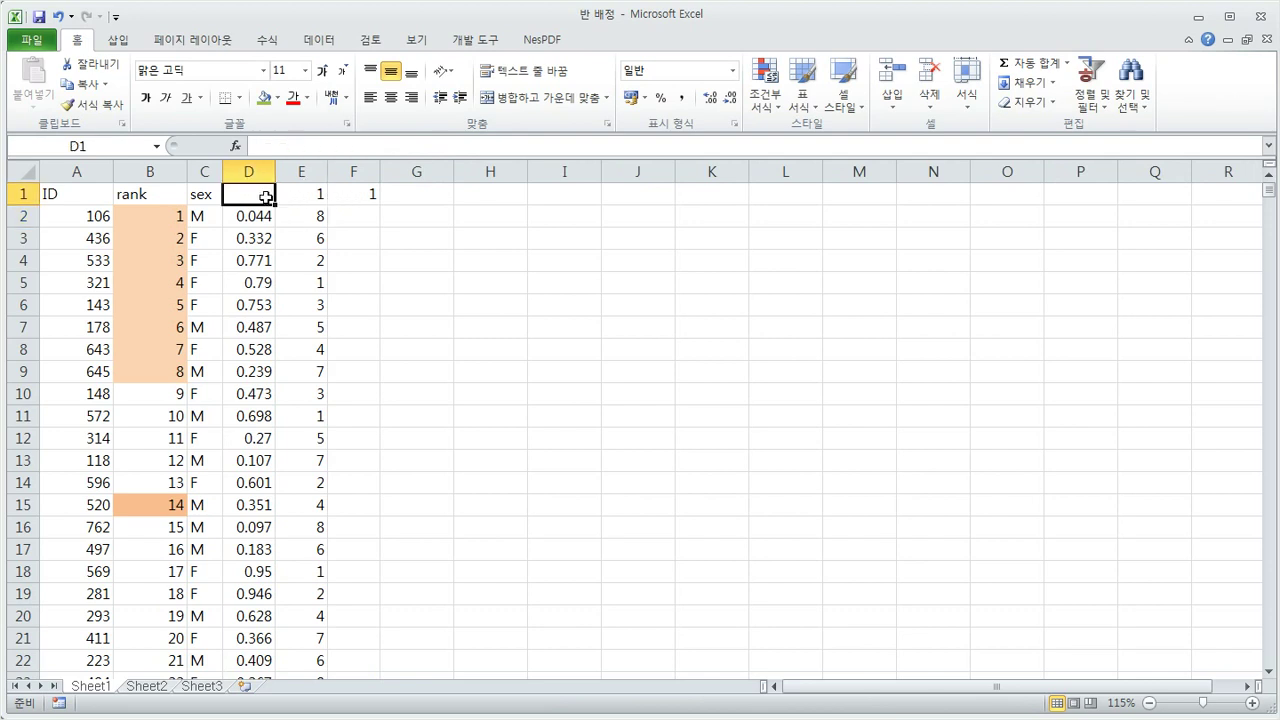
{"action": "type", "text": "="}
{"action": "left_click", "coordinate": [303, 198]}
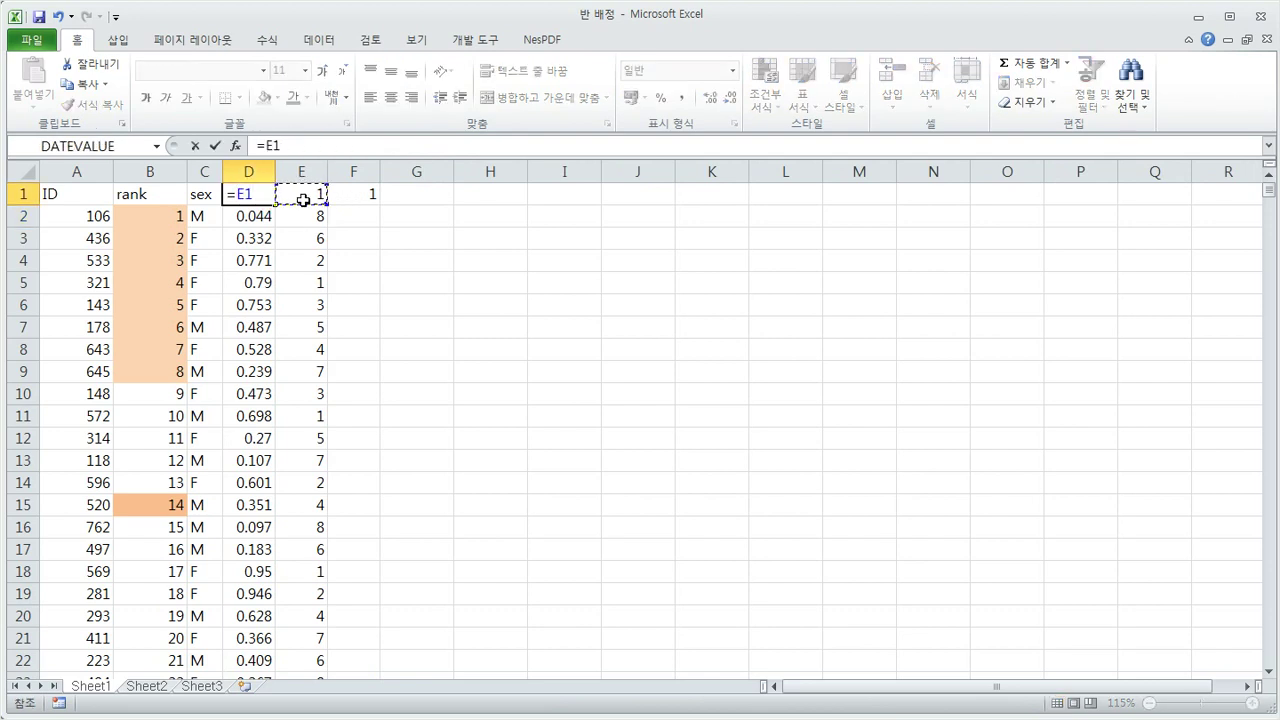
{"action": "key", "text": "Return"}
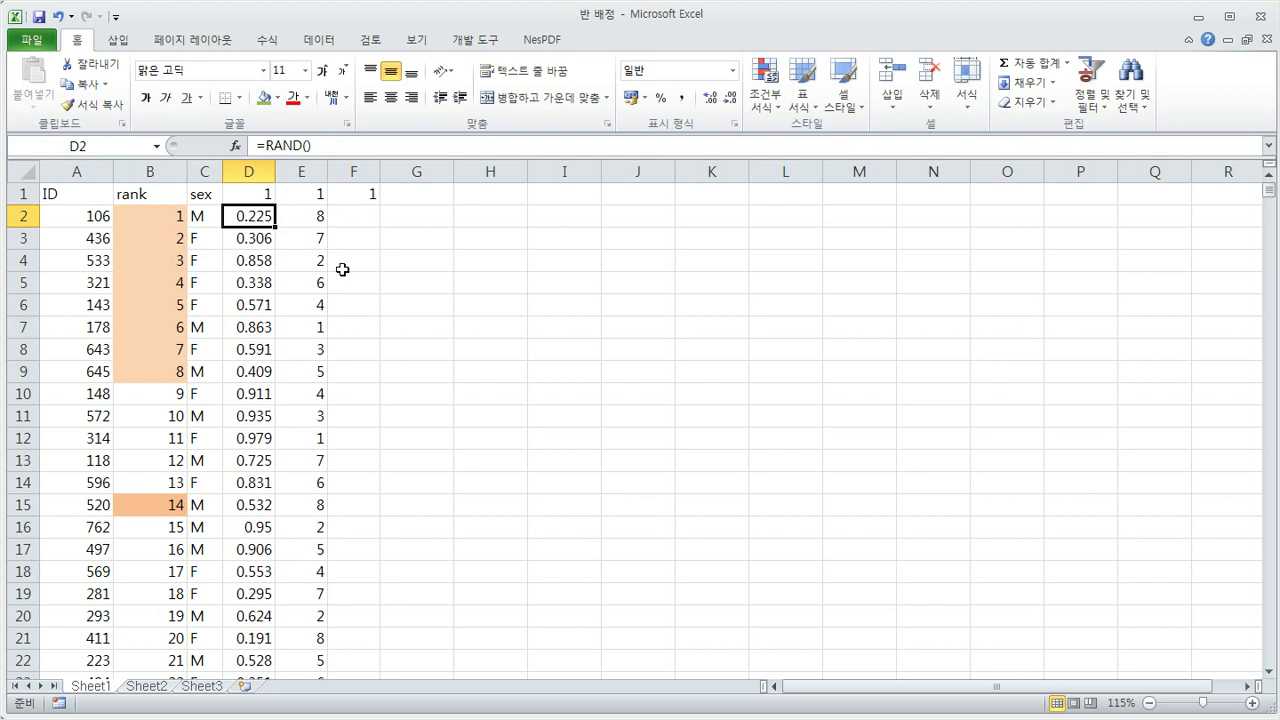
- Copy columns D to F and paste them into columns G to I as a second random assignment
{"action": "left_click", "coordinate": [250, 193]}
{"action": "key", "text": "ctrl+shift+Down"}
{"action": "left_click", "coordinate": [362, 188], "text": "shift"}
{"action": "key", "text": "ctrl+c"}
{"action": "left_click", "coordinate": [405, 193]}
{"action": "key", "text": "ctrl+v"}
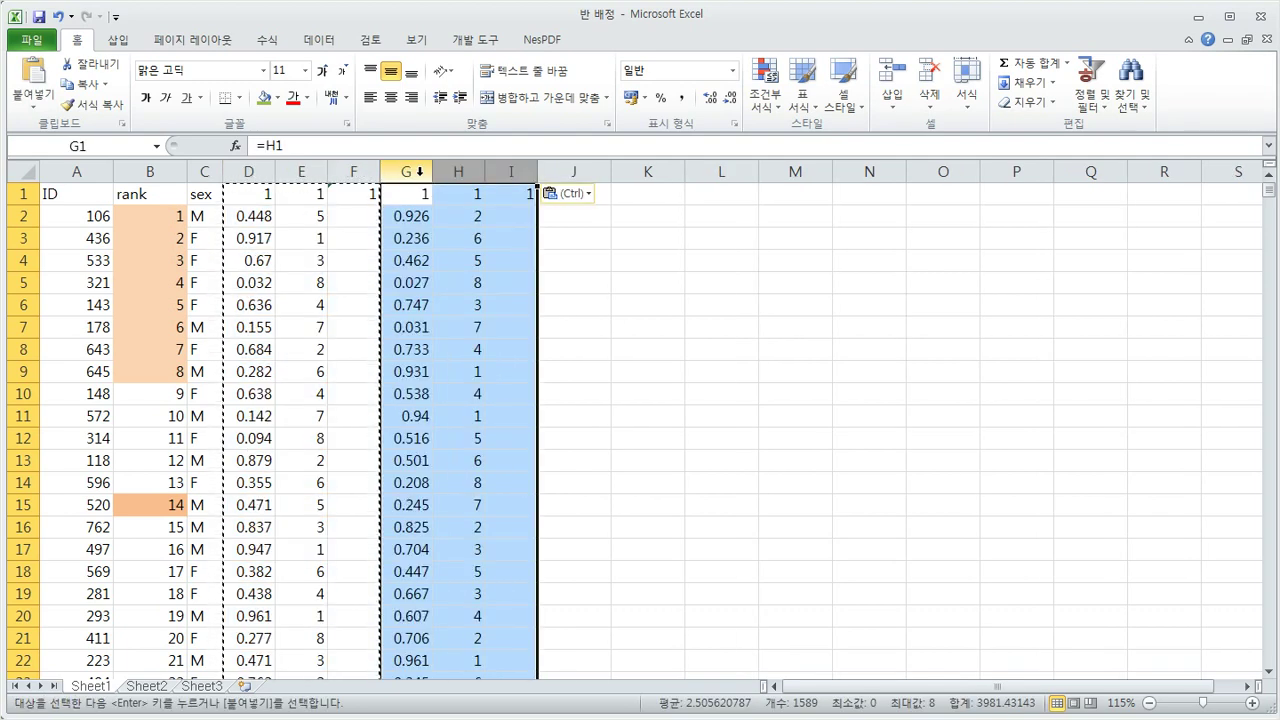
- Paste the copied three-column block three more times, starting at columns J, M and P
{"action": "left_click", "coordinate": [560, 193]}
{"action": "key", "text": "ctrl+shift+Down"}
{"action": "key", "text": "ctrl+v"}
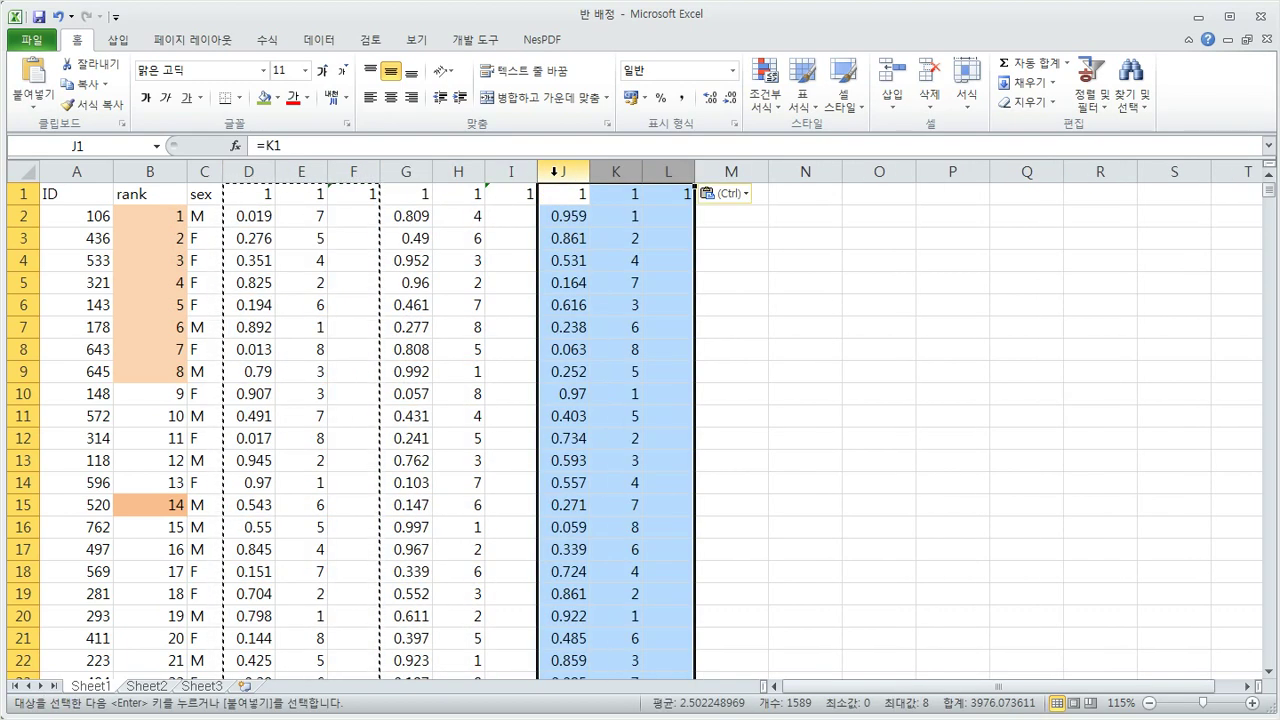
{"action": "left_click", "coordinate": [730, 193]}
{"action": "key", "text": "ctrl+shift+Down"}
{"action": "key", "text": "ctrl+v"}
{"action": "left_click", "coordinate": [880, 193]}
{"action": "key", "text": "ctrl+shift+Down"}
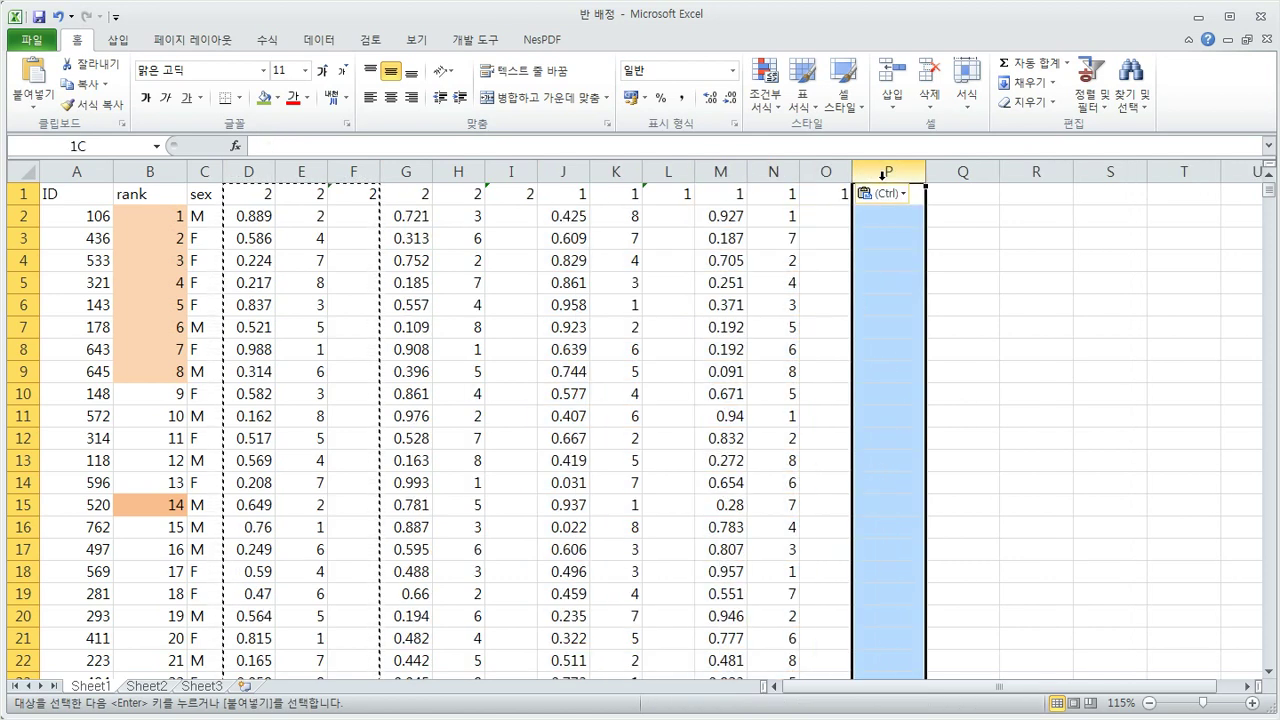
{"action": "key", "text": "ctrl+v"}
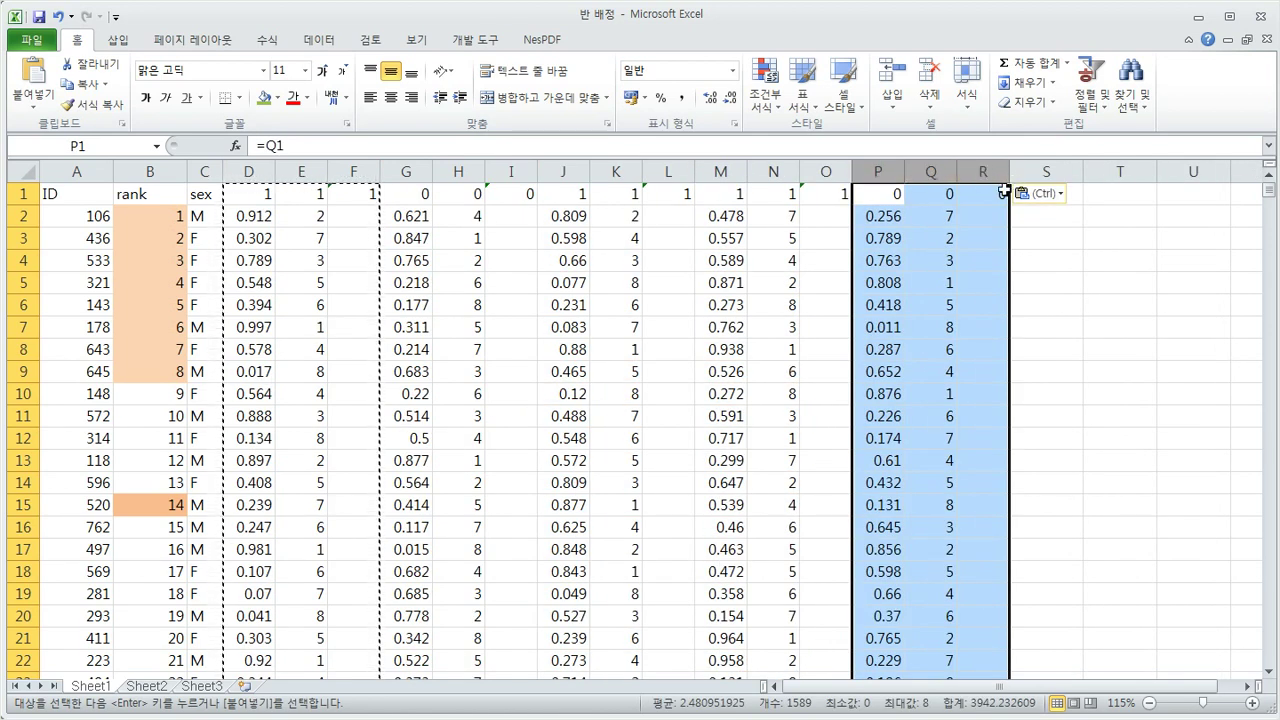
{"action": "left_click", "coordinate": [952, 211]}
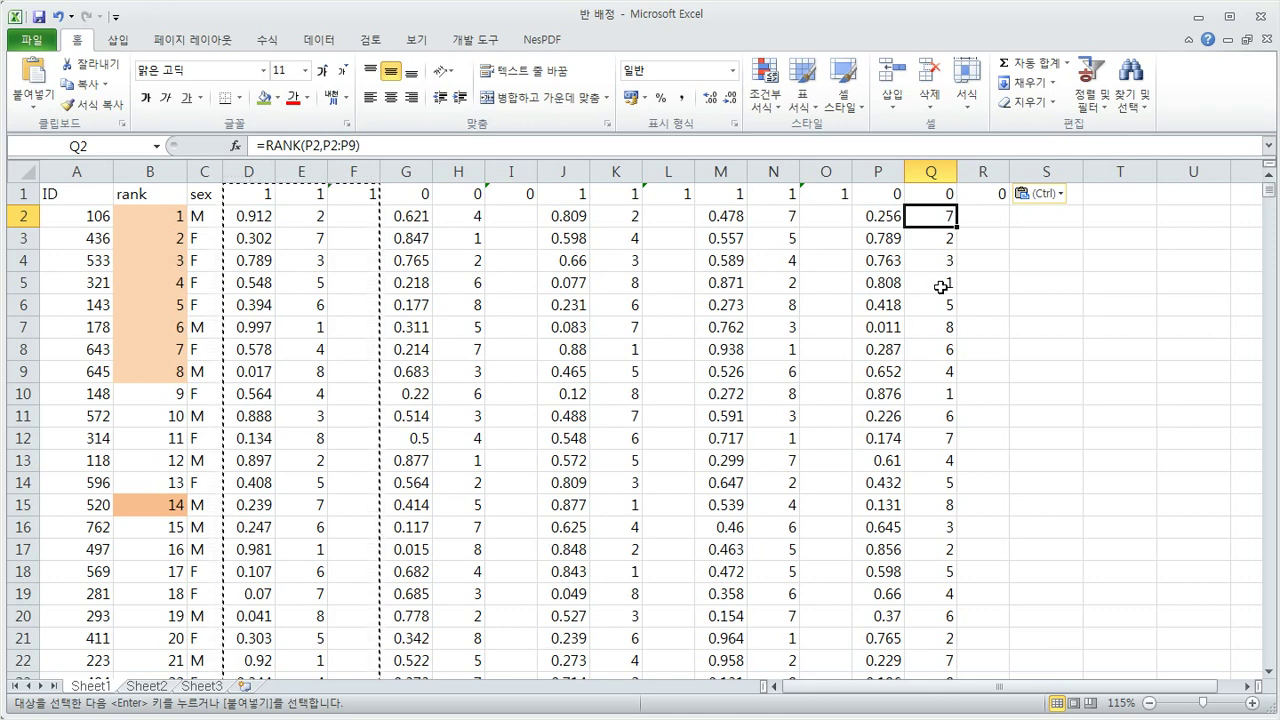
- Copy columns D to R and paste the block starting at column S and again at column AH
{"action": "left_click_drag", "start_coordinate": [248, 172], "coordinate": [964, 197]}
{"action": "key", "text": "ctrl+c"}
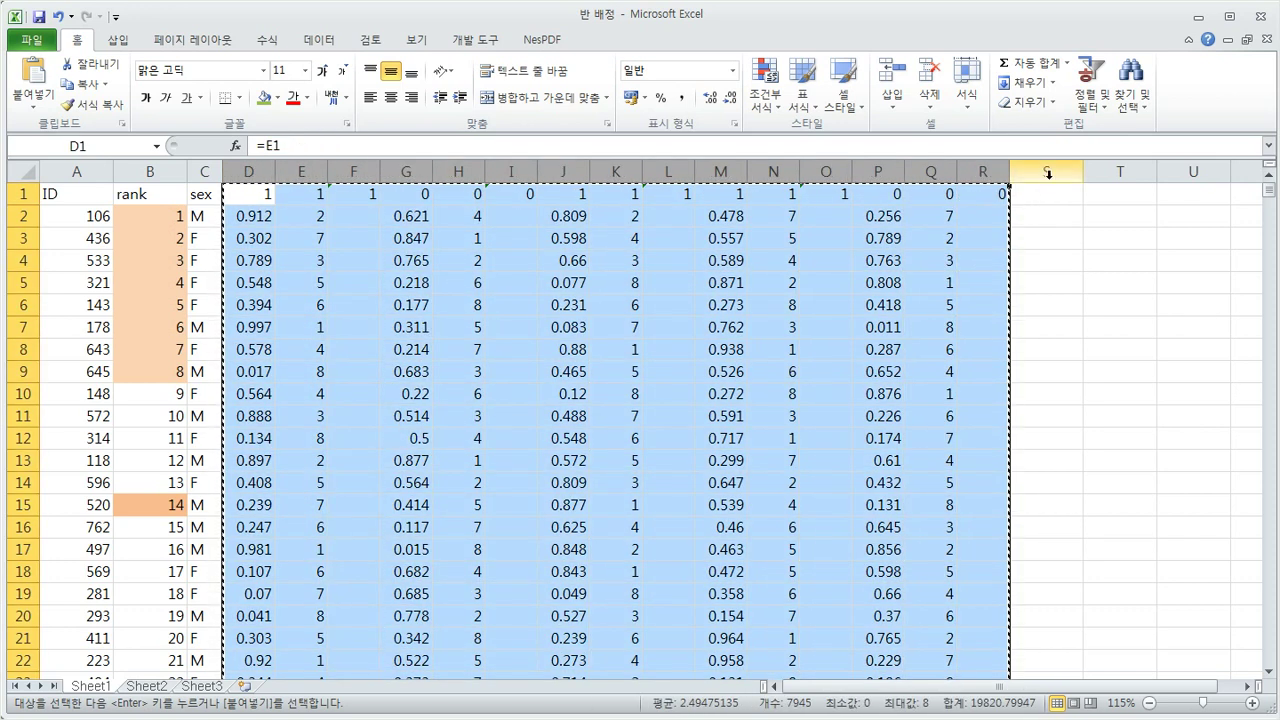
{"action": "left_click", "coordinate": [1046, 172]}
{"action": "key", "text": "ctrl+v"}
{"action": "left_click", "coordinate": [1203, 687]}
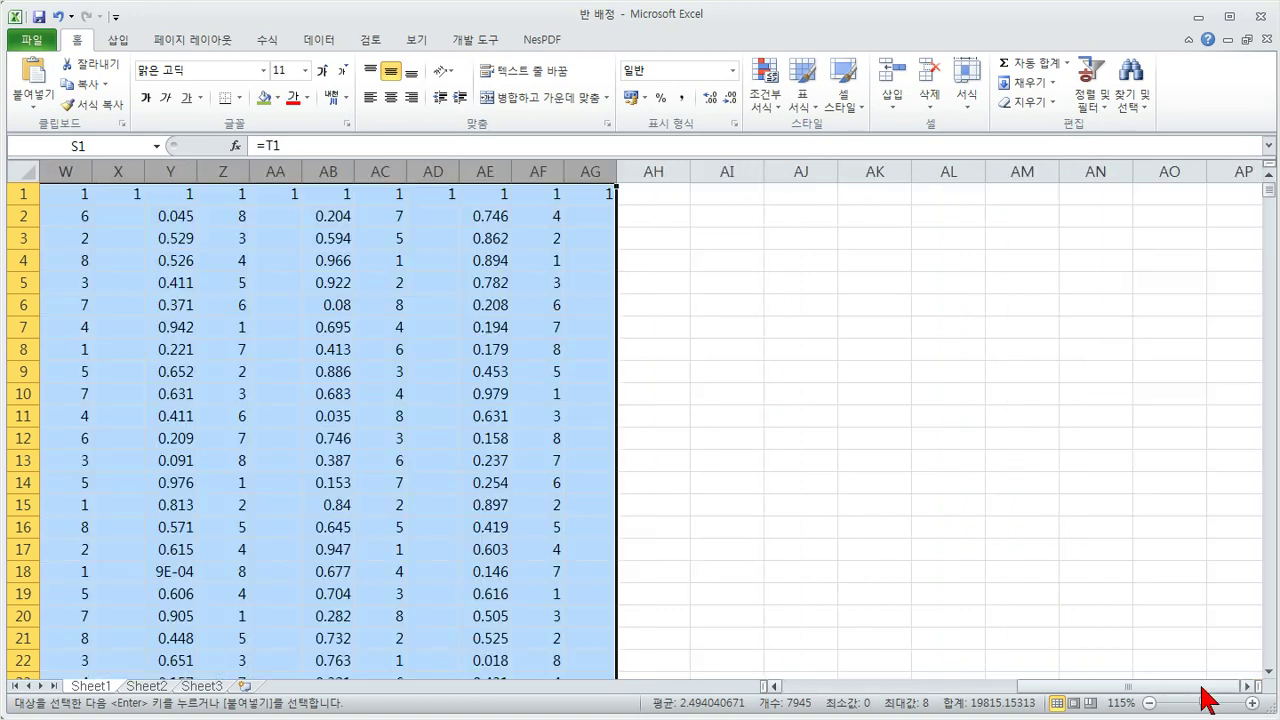
{"action": "left_click", "coordinate": [650, 172]}
{"action": "key", "text": "ctrl+v"}
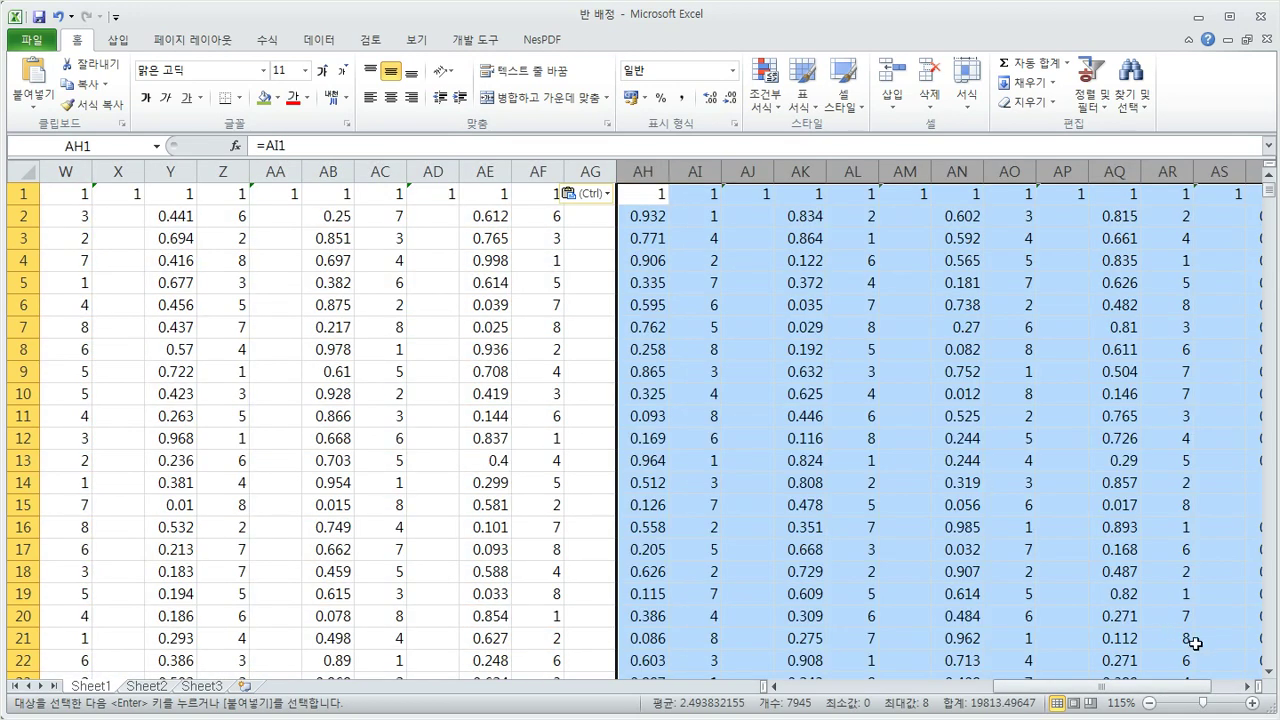
- Paste the copied 15-column block four more times, starting at columns AW, BL, CA and CP
{"action": "left_click", "coordinate": [1236, 687]}
{"action": "left_click", "coordinate": [233, 172]}
{"action": "key", "text": "ctrl+v"}
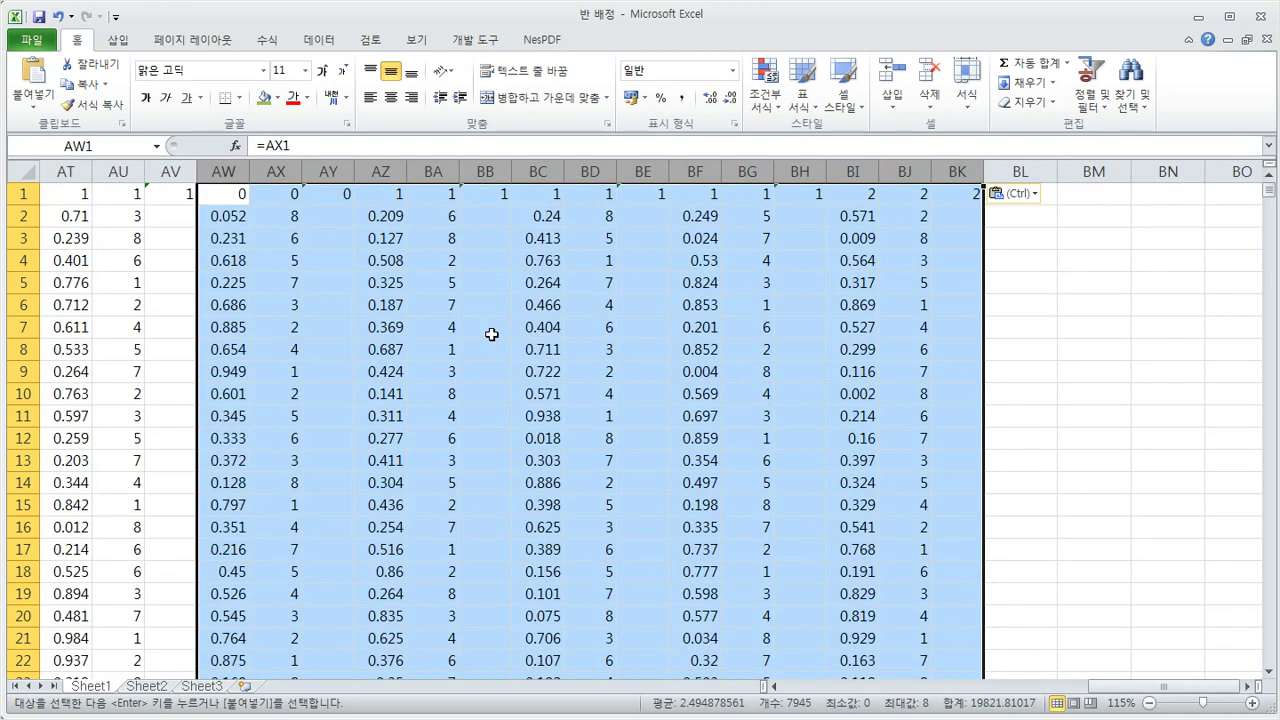
{"action": "left_click", "coordinate": [1020, 172]}
{"action": "key", "text": "ctrl+v"}
{"action": "left_click", "coordinate": [1220, 688]}
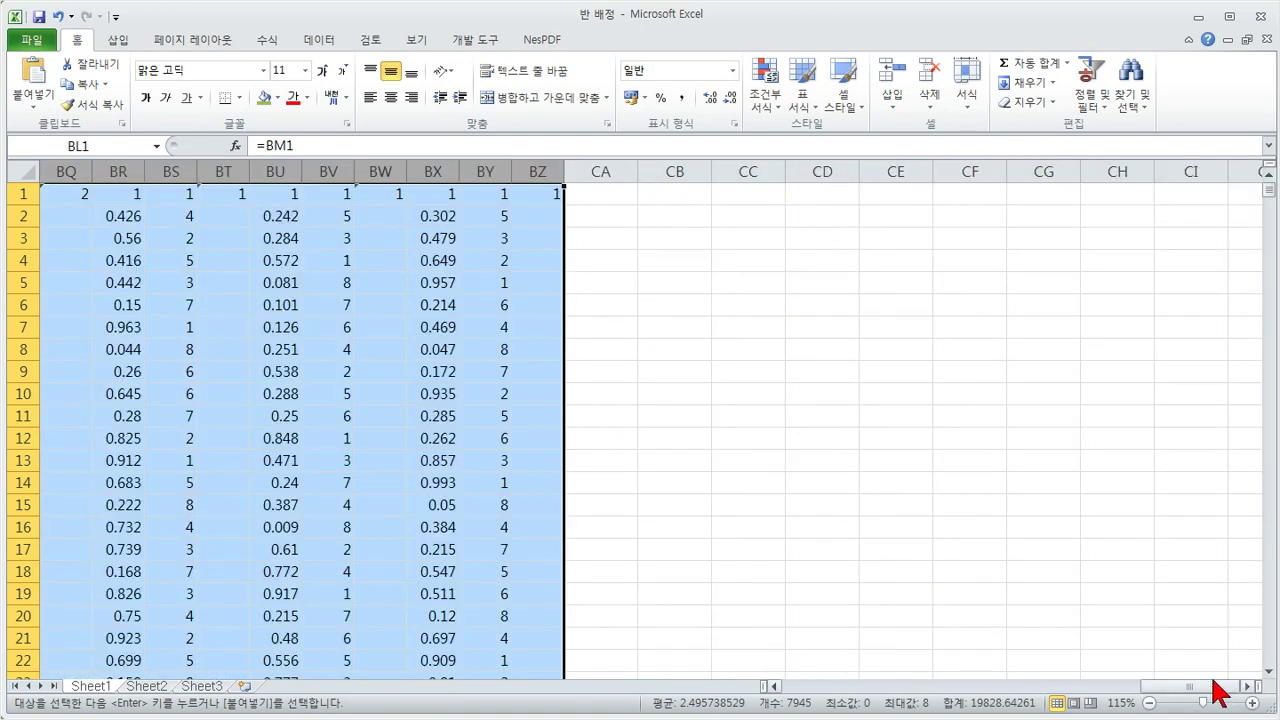
{"action": "left_click", "coordinate": [604, 172]}
{"action": "key", "text": "ctrl+v"}
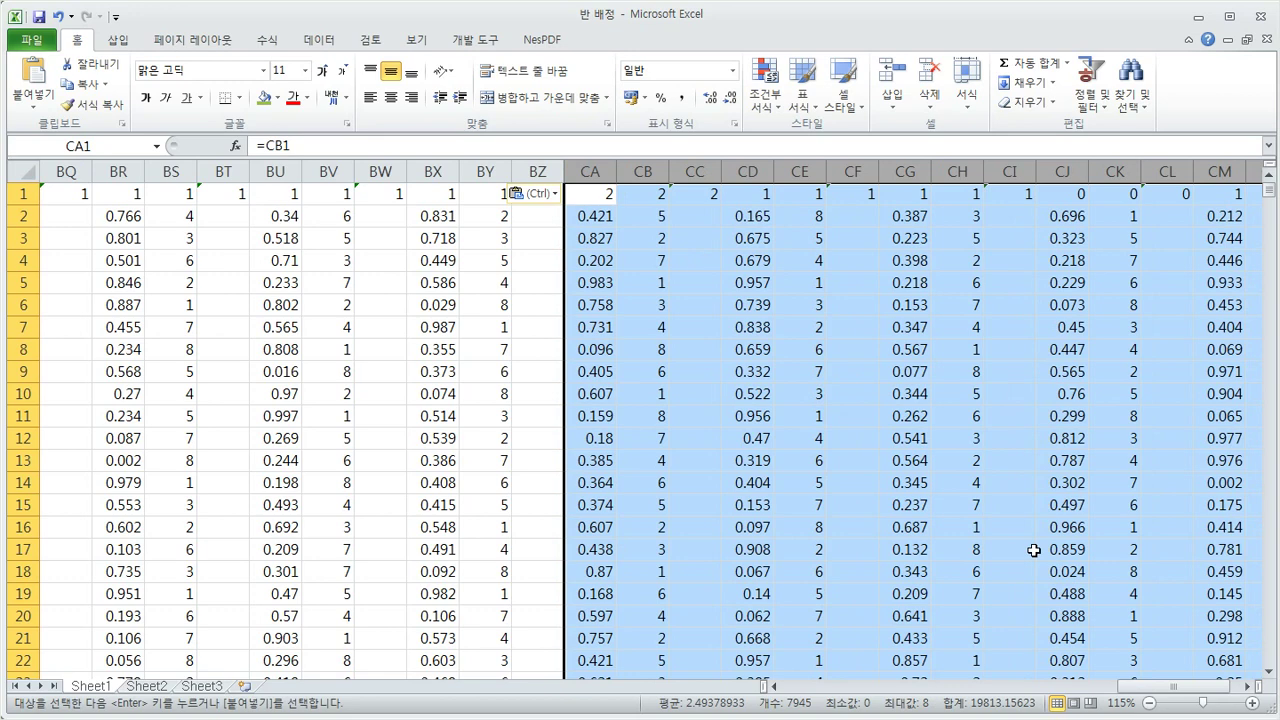
{"action": "left_click", "coordinate": [1228, 688]}
{"action": "left_click", "coordinate": [189, 172]}
{"action": "key", "text": "ctrl+v"}
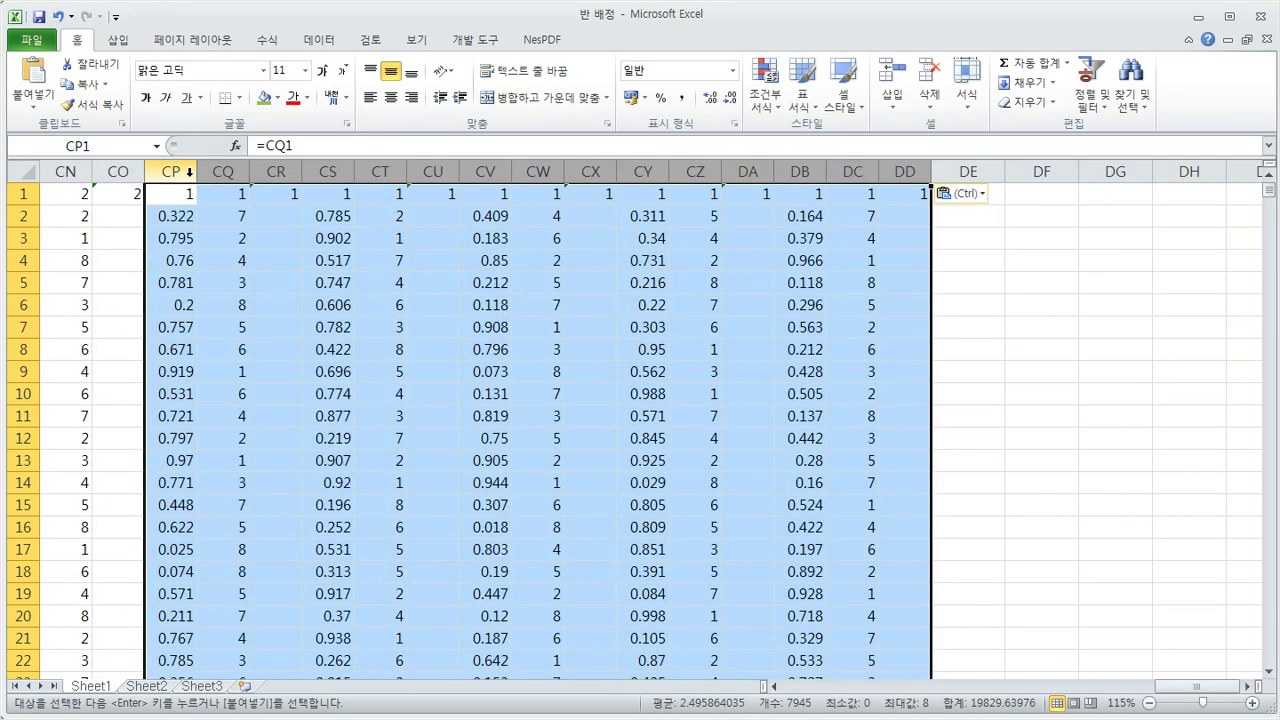
- Copy all assignment columns from D to DD and paste them starting at column DE
{"action": "left_click", "coordinate": [896, 172]}
{"action": "left_click_drag", "start_coordinate": [896, 172], "coordinate": [251, 173]}
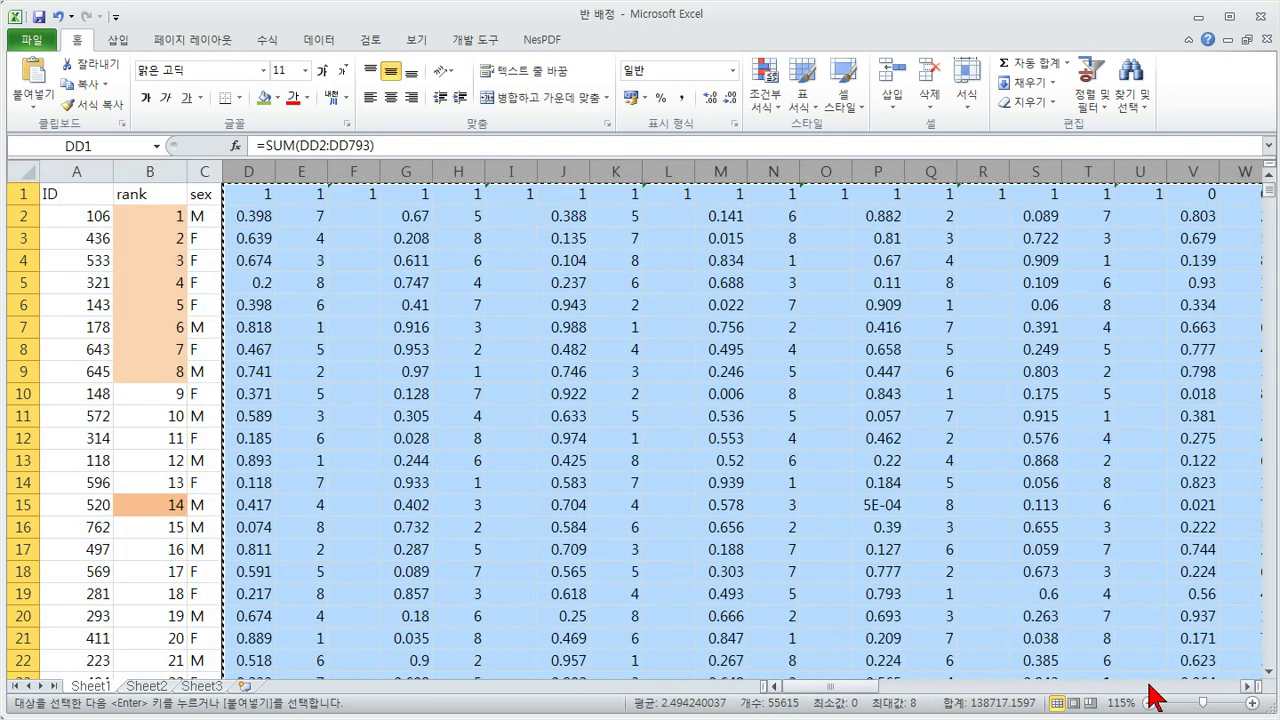
{"action": "left_click", "coordinate": [1222, 688]}
{"action": "left_click", "coordinate": [1222, 689]}
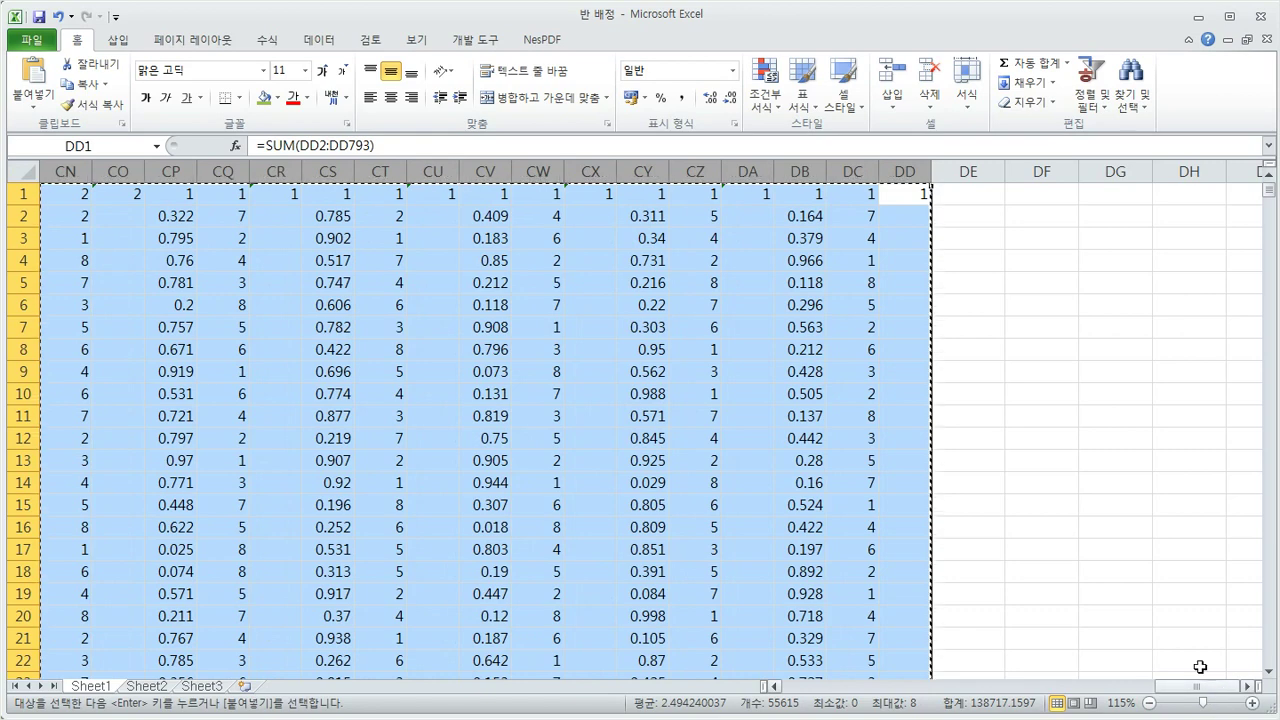
{"action": "left_click", "coordinate": [958, 170]}
{"action": "key", "text": "ctrl+v"}
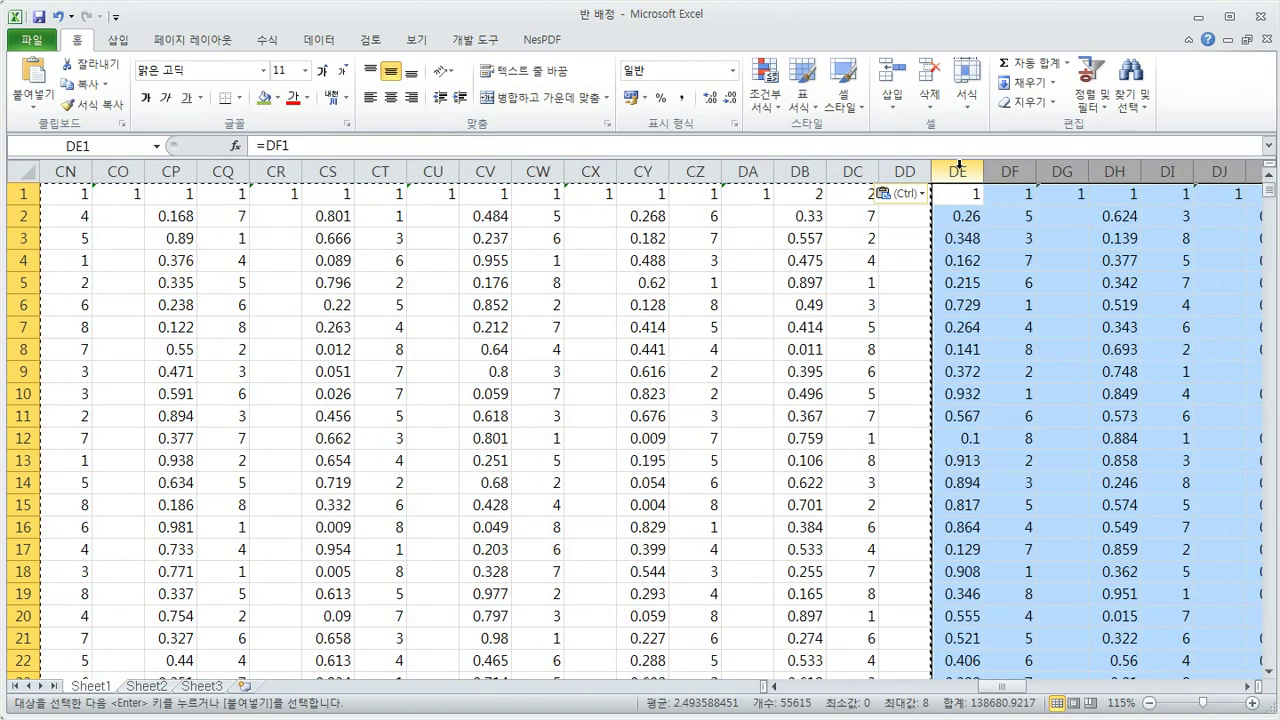
- Paste the large copied column block two more times, starting at columns HF and LG
{"action": "left_click", "coordinate": [1232, 688]}
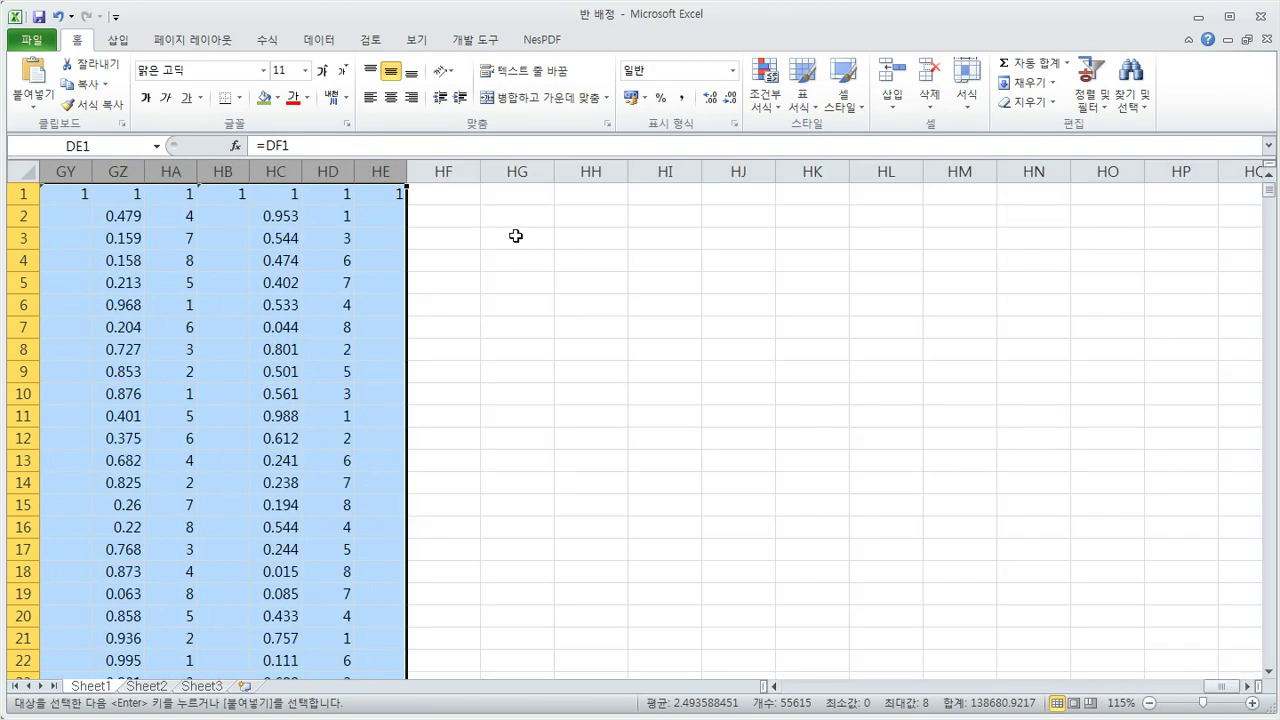
{"action": "left_click", "coordinate": [448, 172]}
{"action": "key", "text": "ctrl+v"}
{"action": "left_click", "coordinate": [1232, 688]}
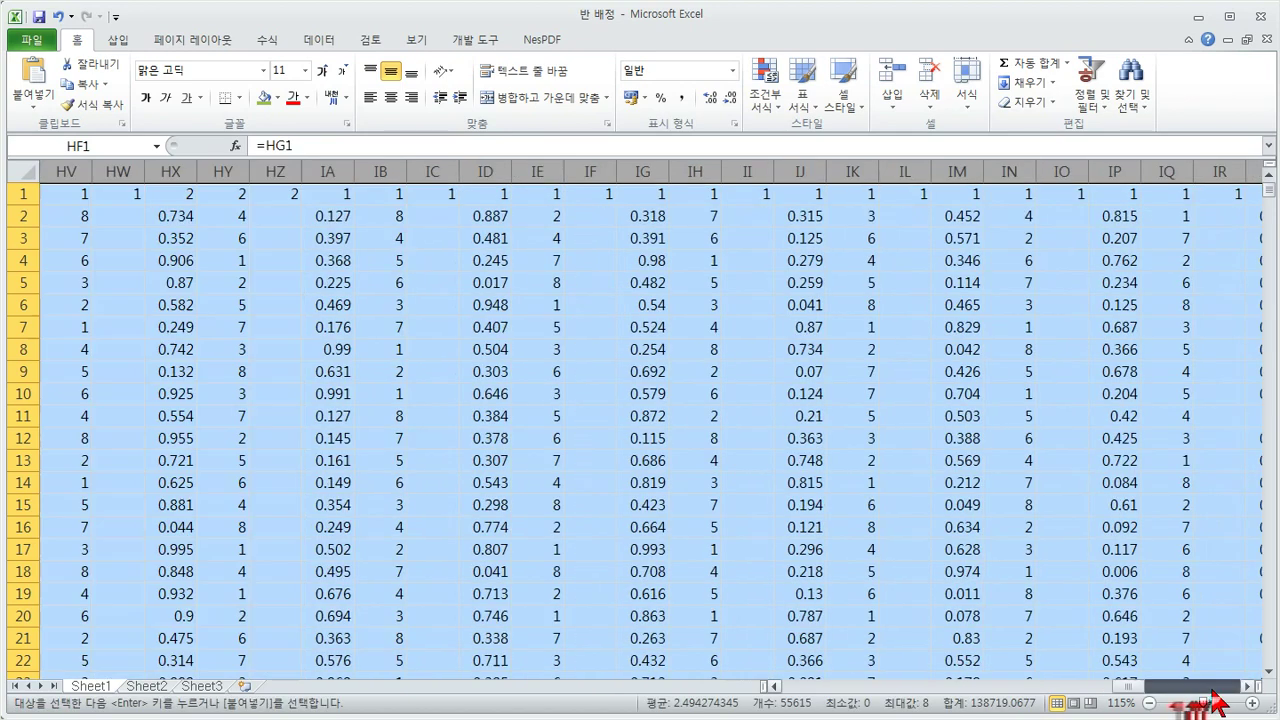
{"action": "left_click", "coordinate": [1120, 172]}
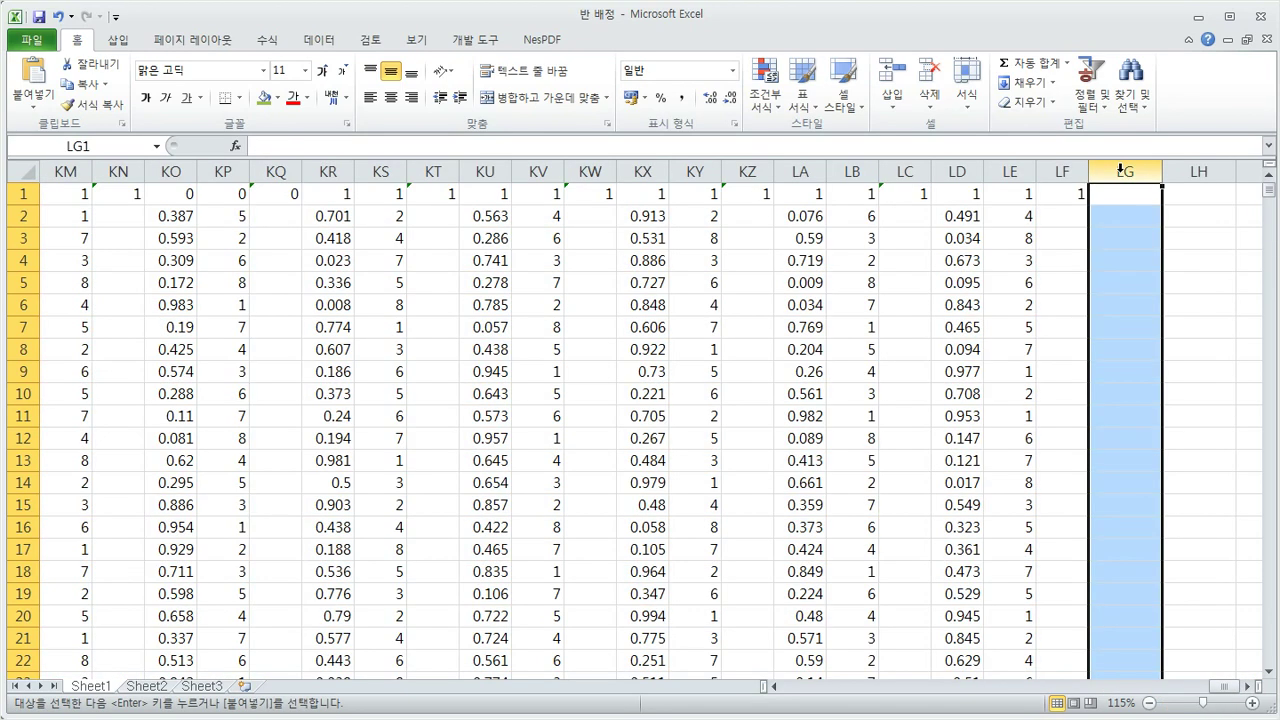
{"action": "key", "text": "ctrl+v"}
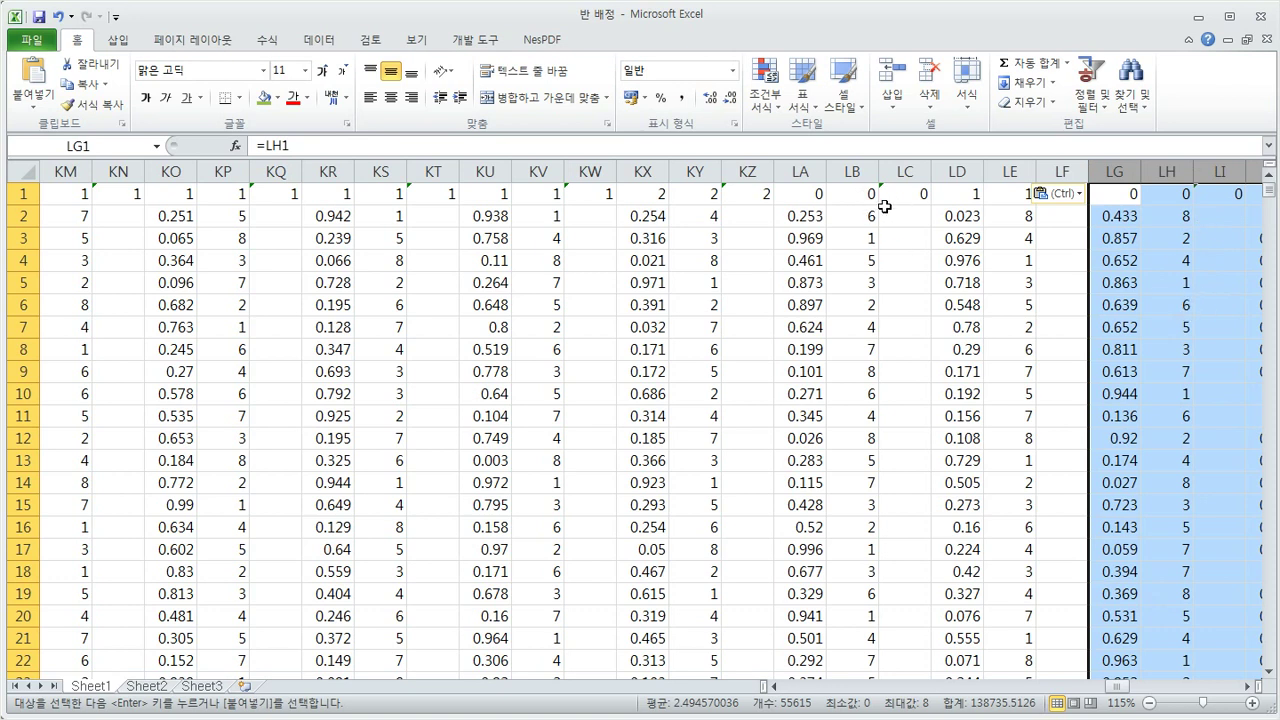
- Copy the whole contents of Sheet1 and paste them as values only into Sheet2
{"action": "left_click", "coordinate": [920, 687]}
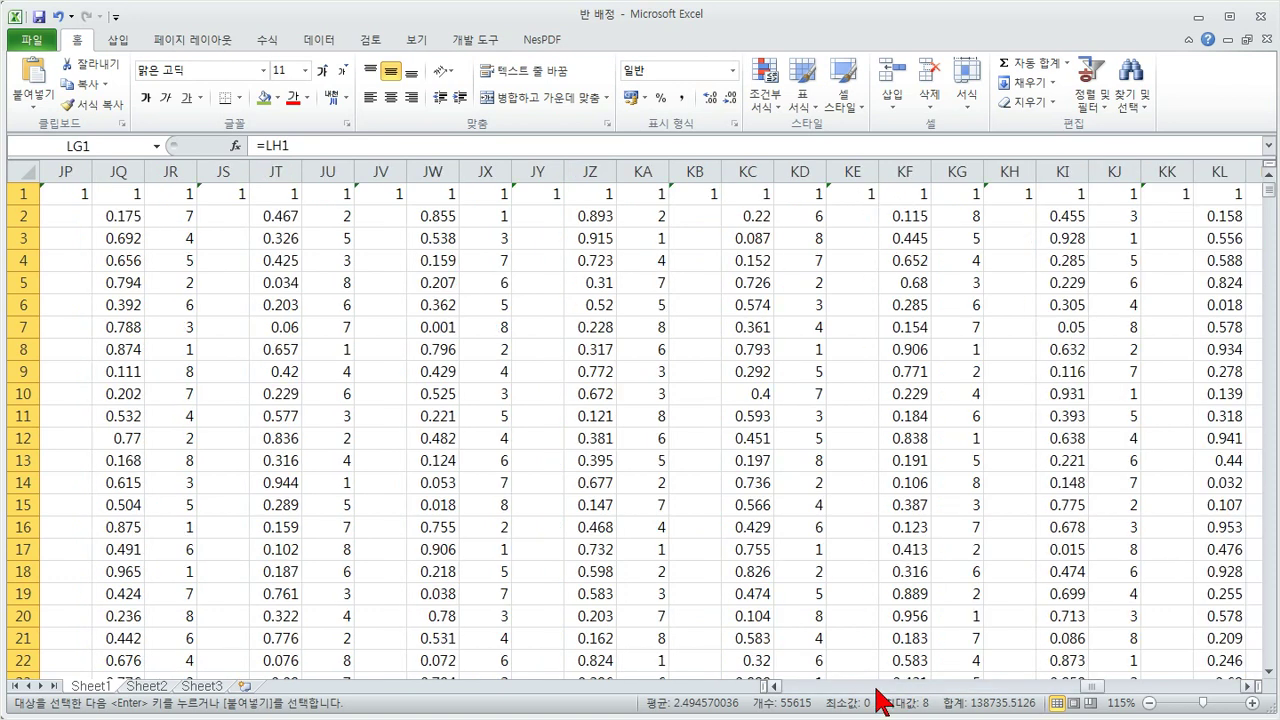
{"action": "left_click", "coordinate": [877, 689]}
{"action": "left_click", "coordinate": [845, 689]}
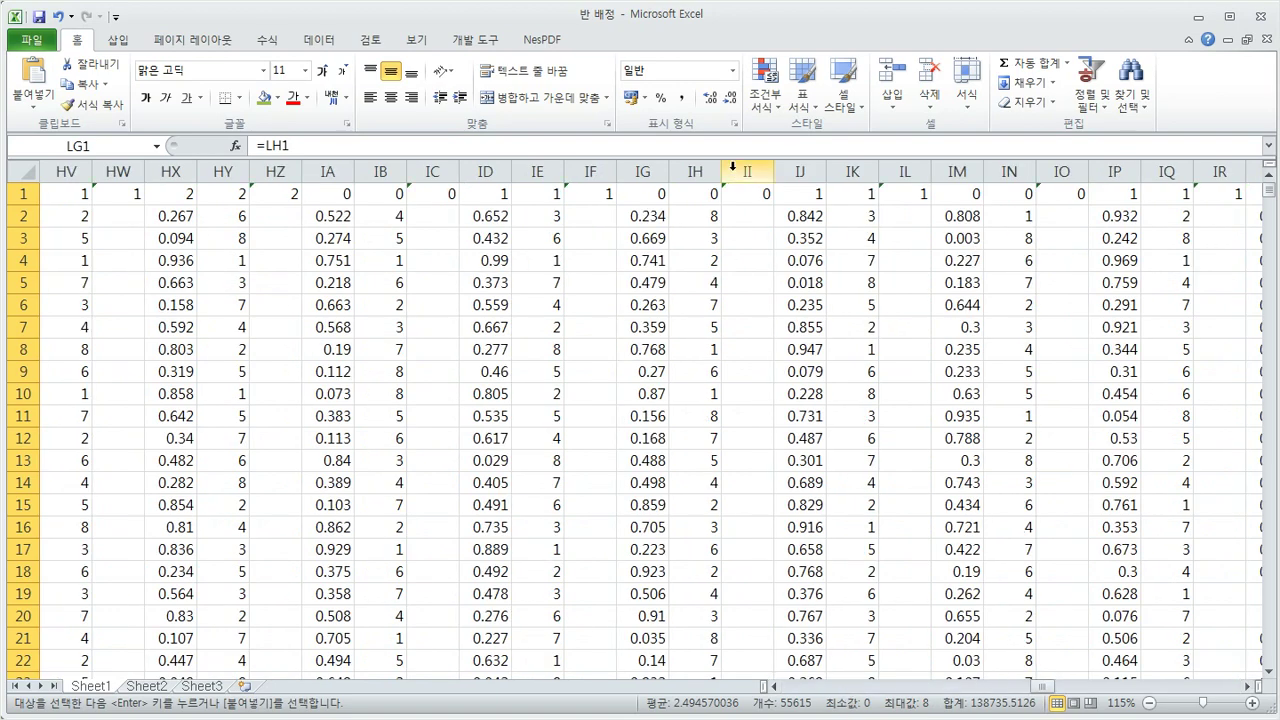
{"action": "left_click_drag", "start_coordinate": [817, 688], "coordinate": [803, 697]}
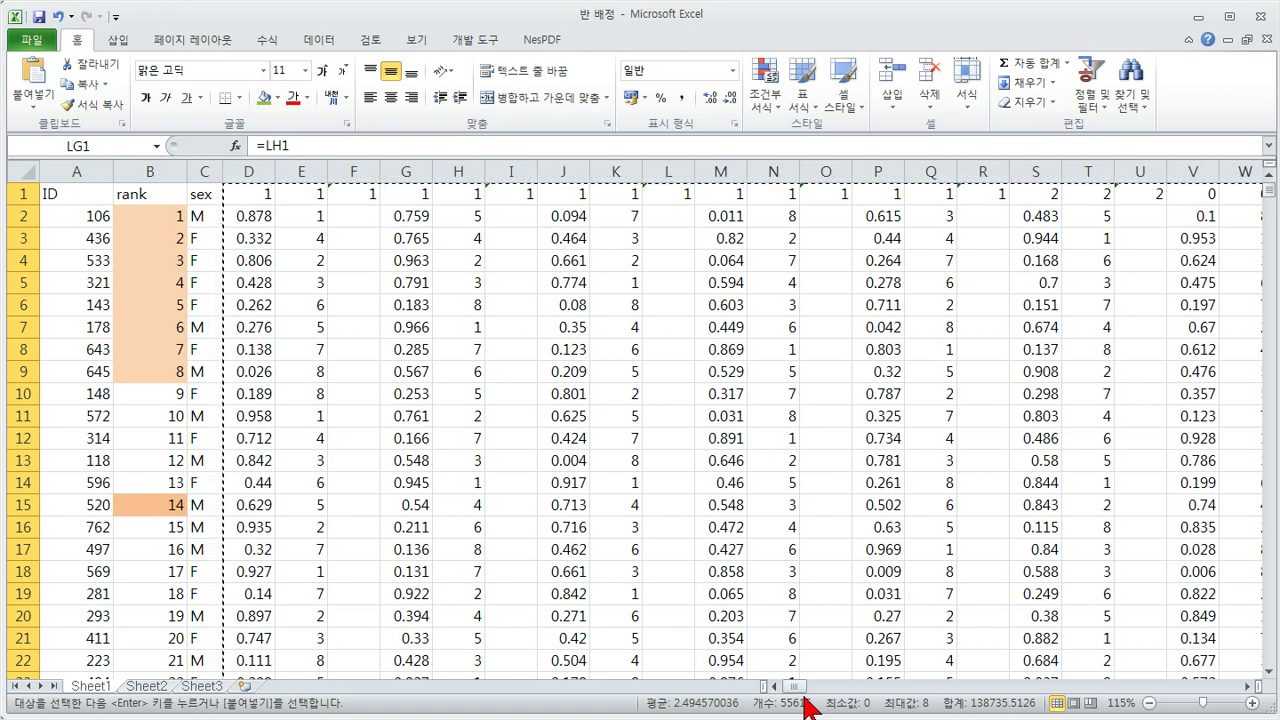
{"action": "left_click", "coordinate": [236, 438]}
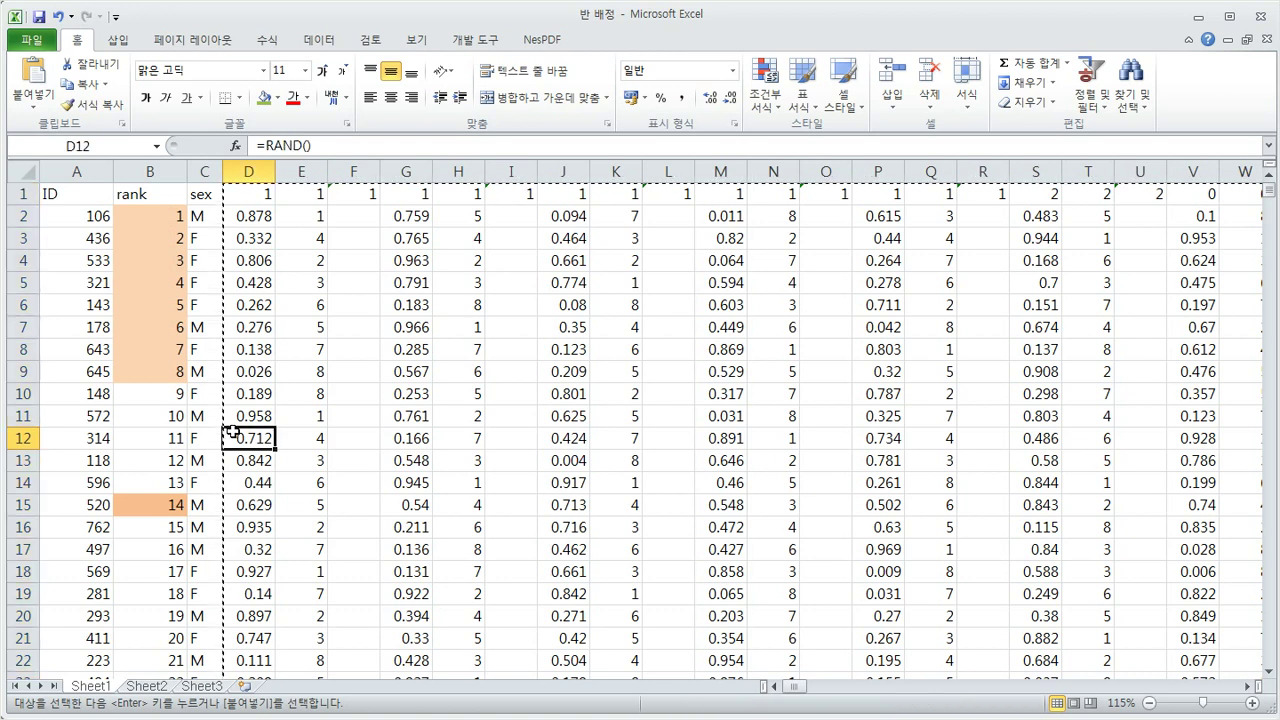
{"action": "key", "text": "ctrl+a"}
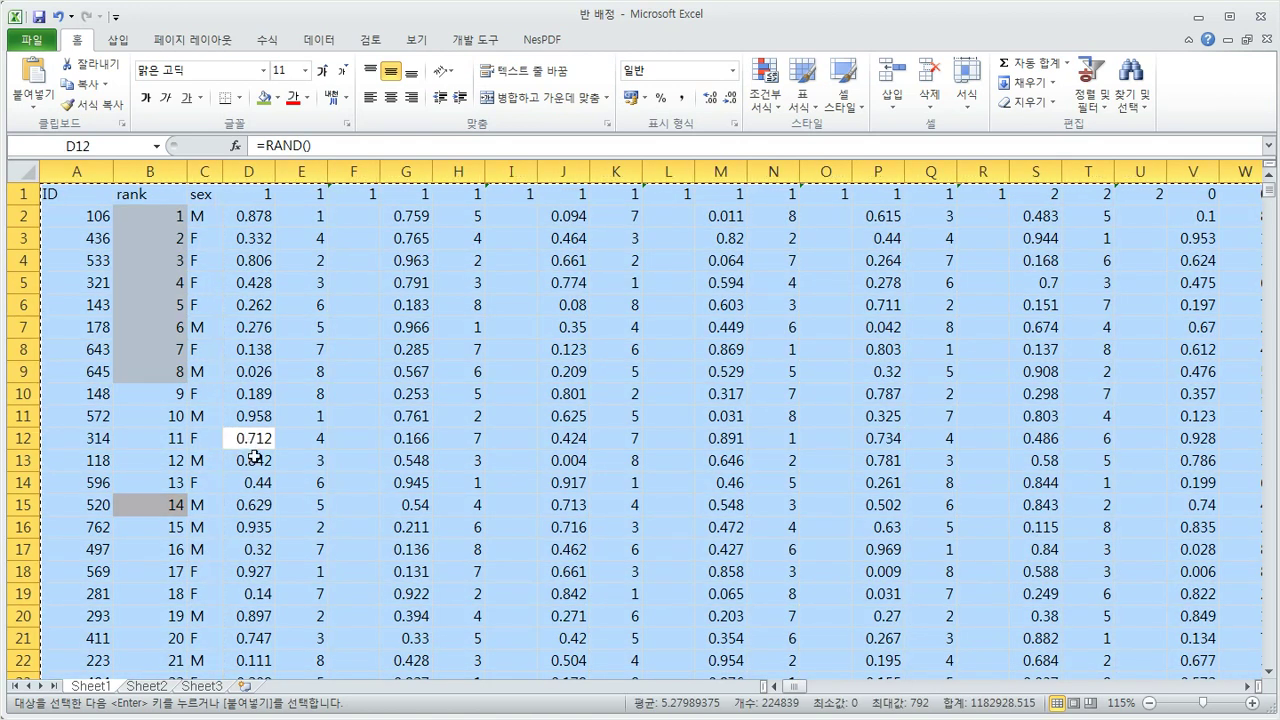
{"action": "left_click", "coordinate": [160, 686]}
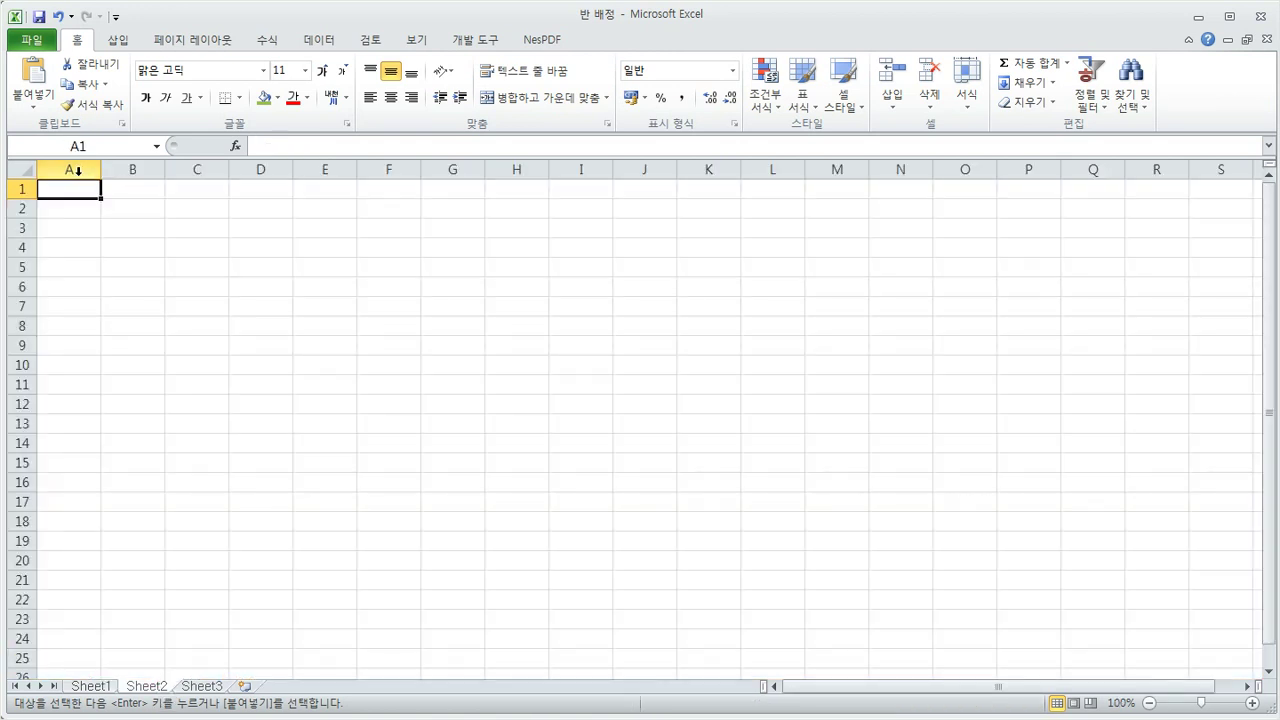
{"action": "left_click", "coordinate": [33, 104]}
{"action": "left_click", "coordinate": [28, 219]}
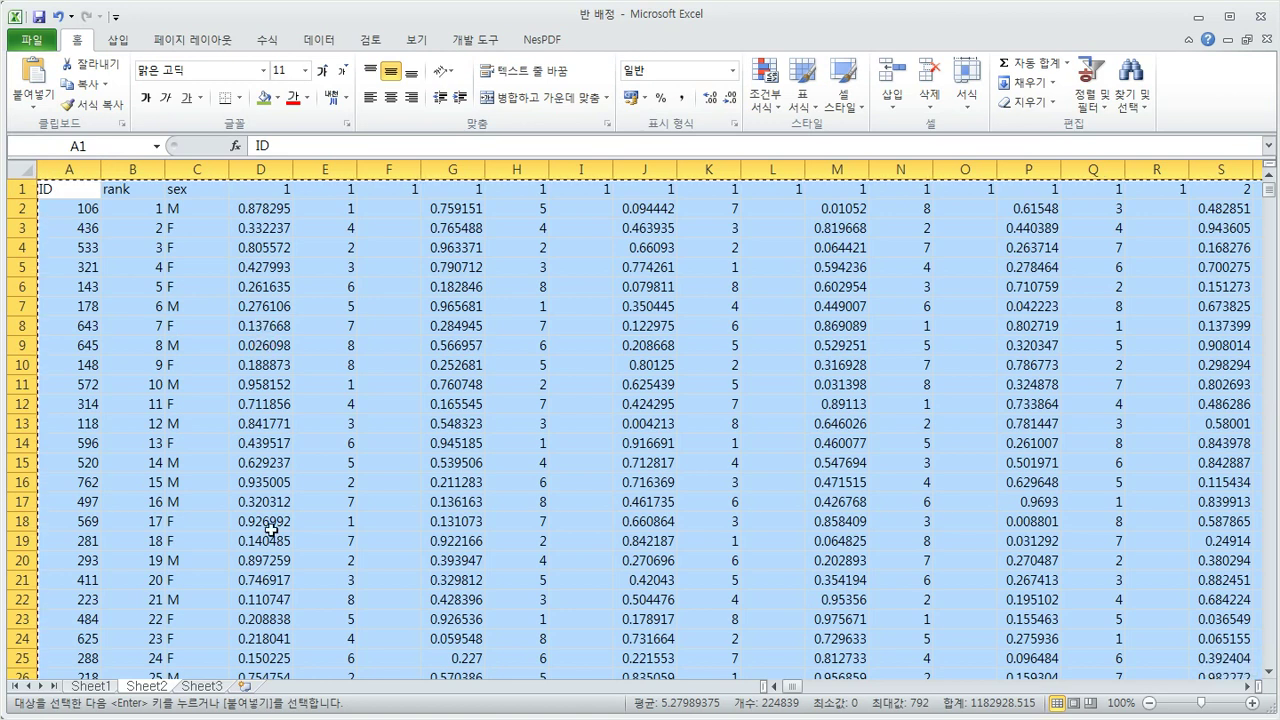
- Copy all the values in Sheet2 and paste them transposed into Sheet3, starting at A1
{"action": "left_click", "coordinate": [203, 686]}
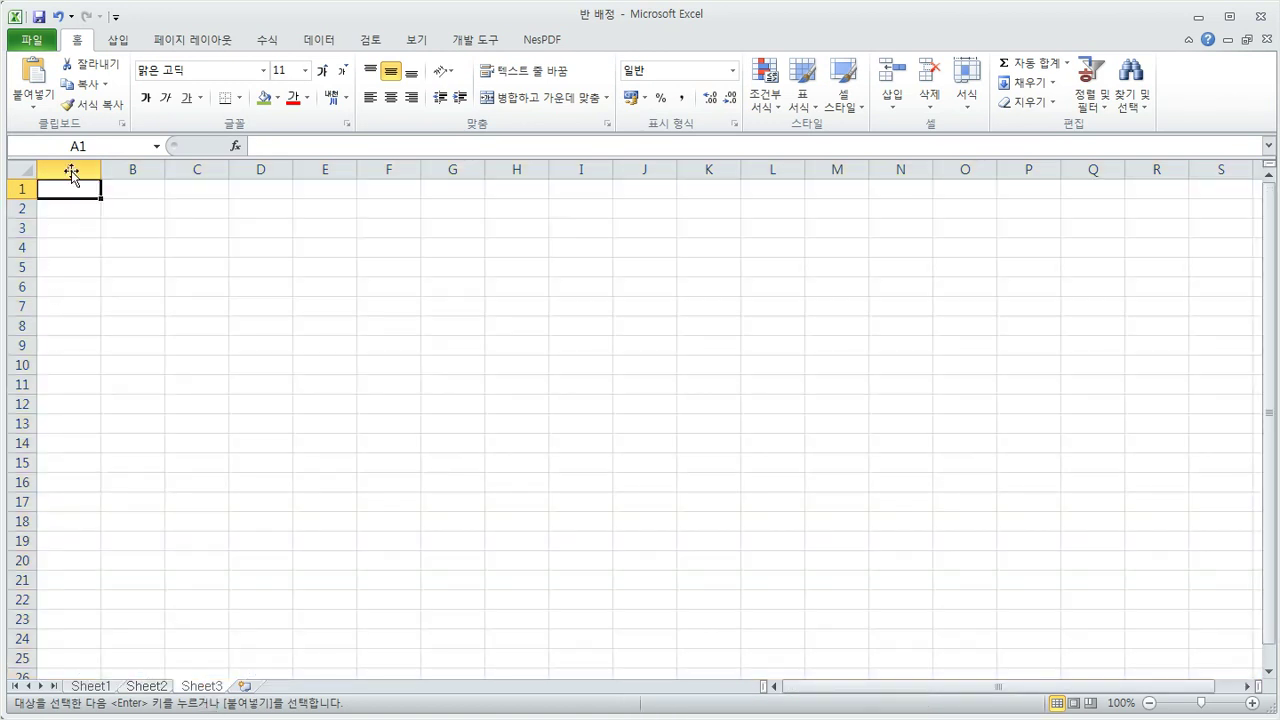
{"action": "left_click", "coordinate": [33, 106]}
{"action": "left_click", "coordinate": [77, 175]}
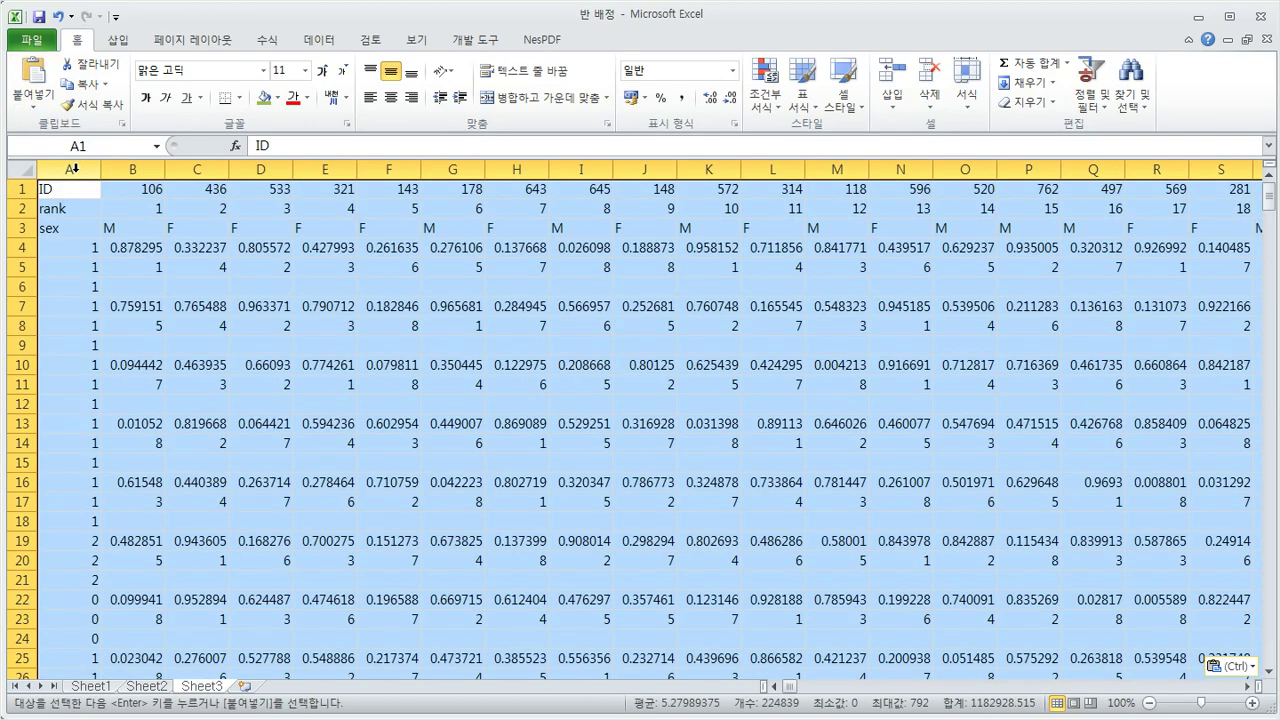
- Sort all of Sheet3 by the ID column's values in ascending order, treating the first row as headers
{"action": "left_click", "coordinate": [125, 304]}
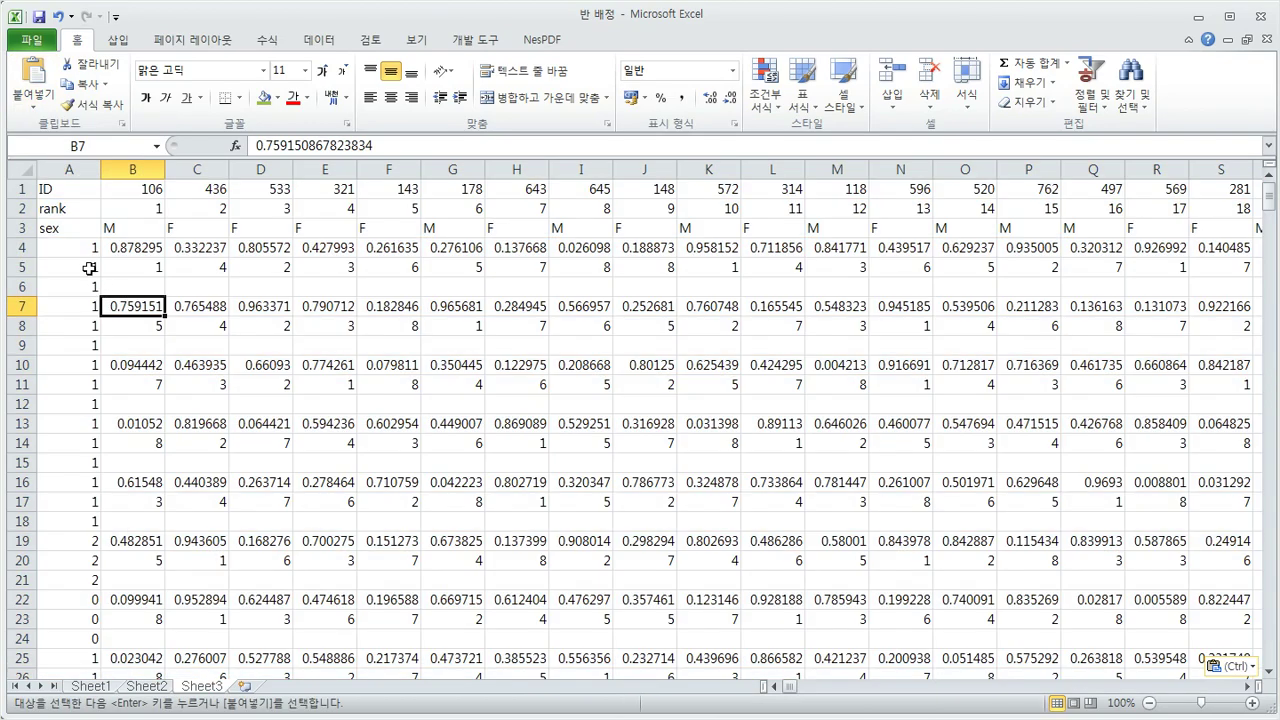
{"action": "scroll", "coordinate": [82, 310], "scroll_direction": "down", "scroll_amount": 5}
{"action": "scroll", "coordinate": [81, 312], "scroll_direction": "down", "scroll_amount": 13}
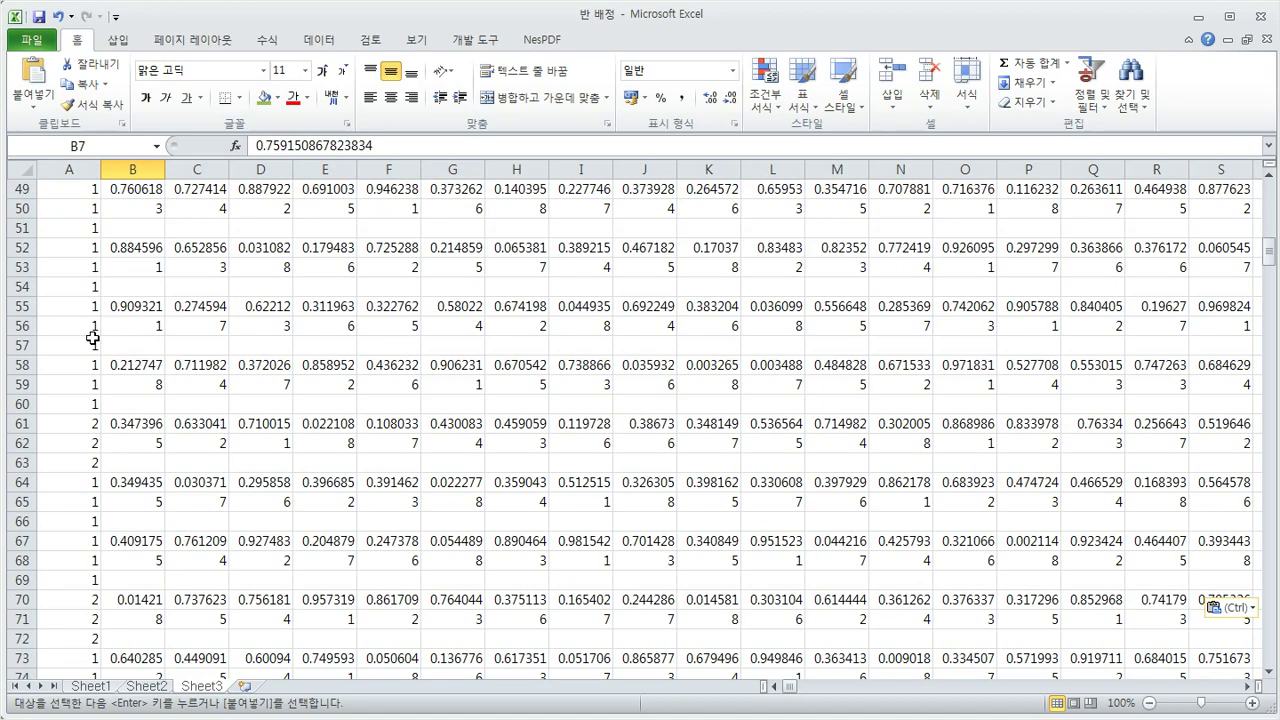
{"action": "scroll", "coordinate": [90, 338], "scroll_direction": "down", "scroll_amount": 9}
{"action": "scroll", "coordinate": [86, 414], "scroll_direction": "up", "scroll_amount": 9}
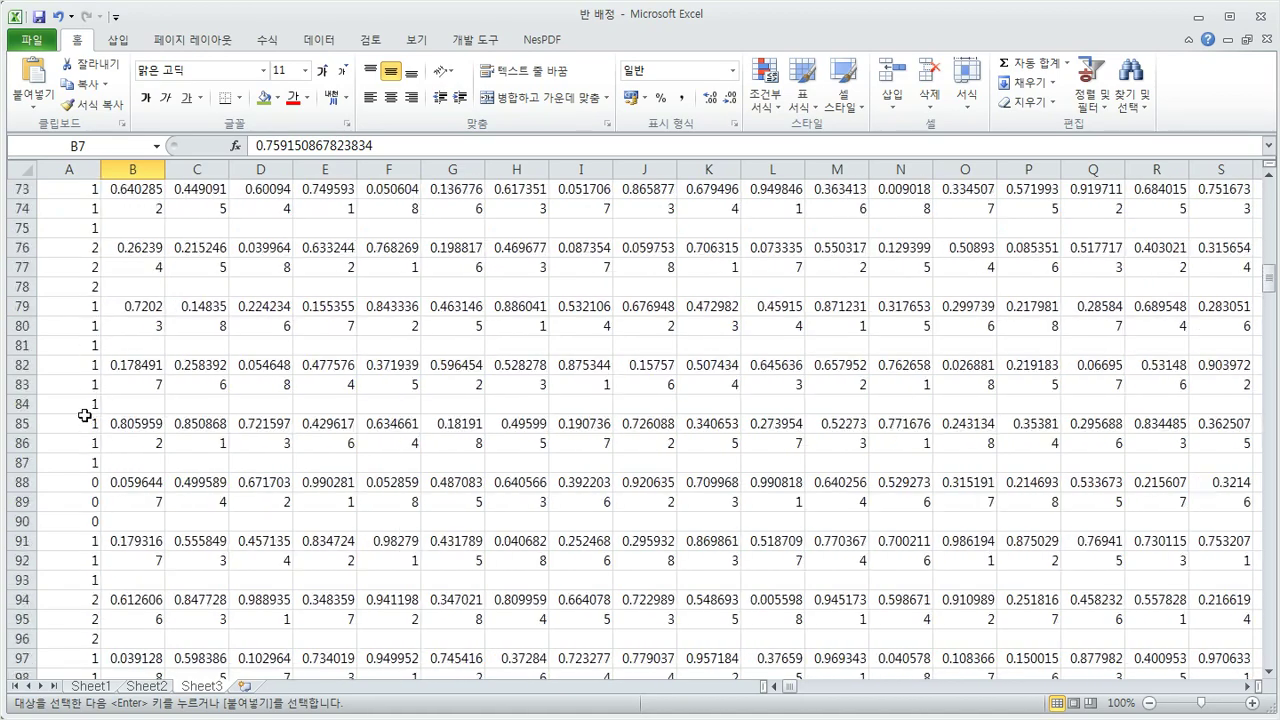
{"action": "scroll", "coordinate": [84, 414], "scroll_direction": "up", "scroll_amount": 18}
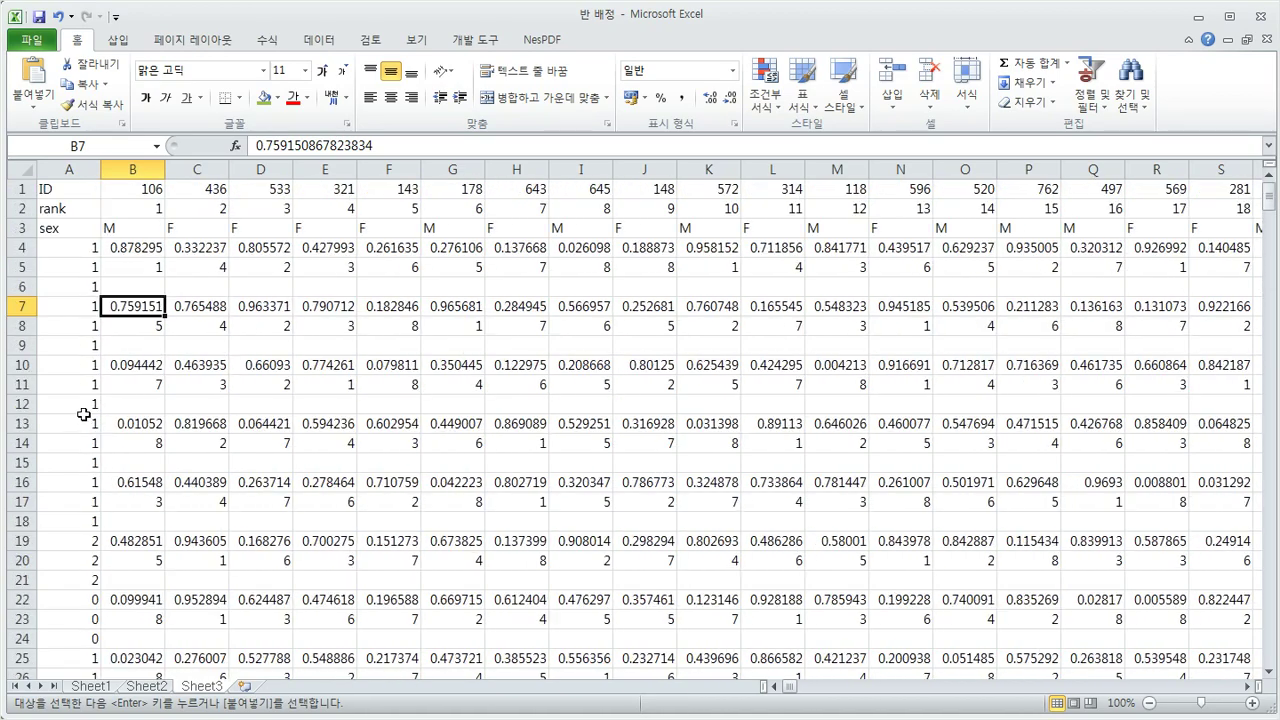
{"action": "left_click", "coordinate": [26, 176]}
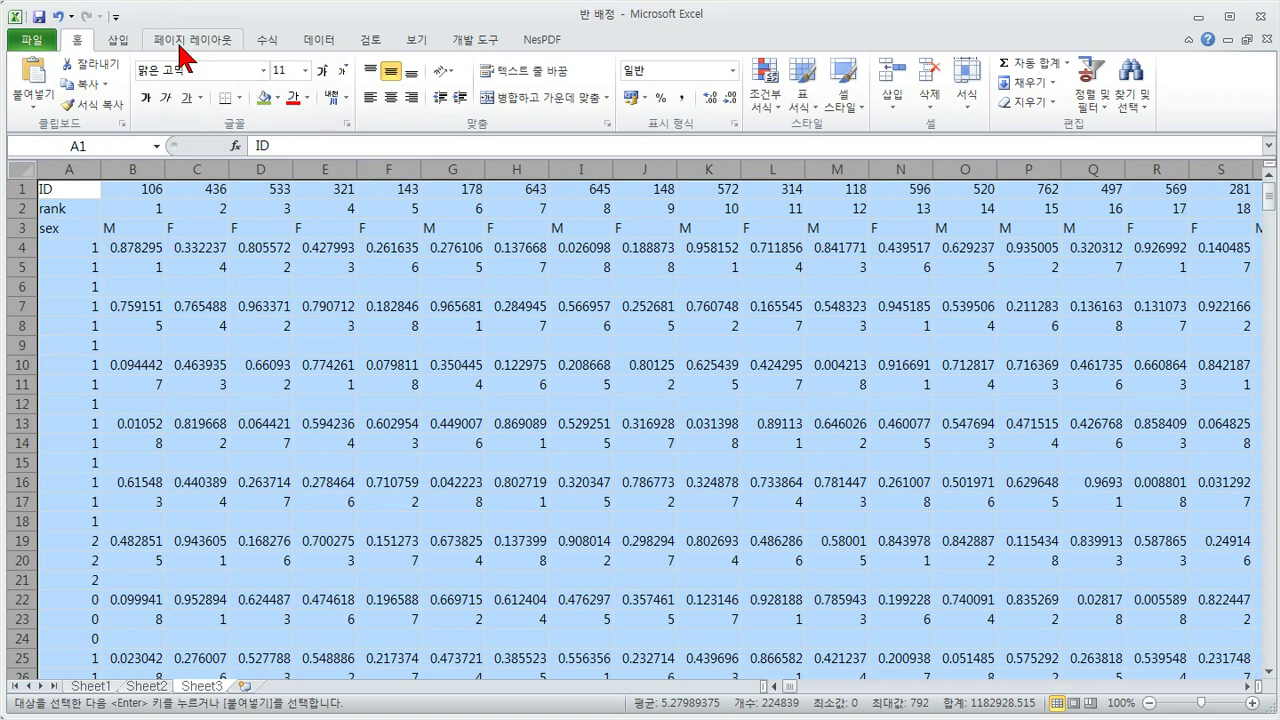
{"action": "left_click", "coordinate": [318, 45]}
{"action": "left_click", "coordinate": [378, 98]}
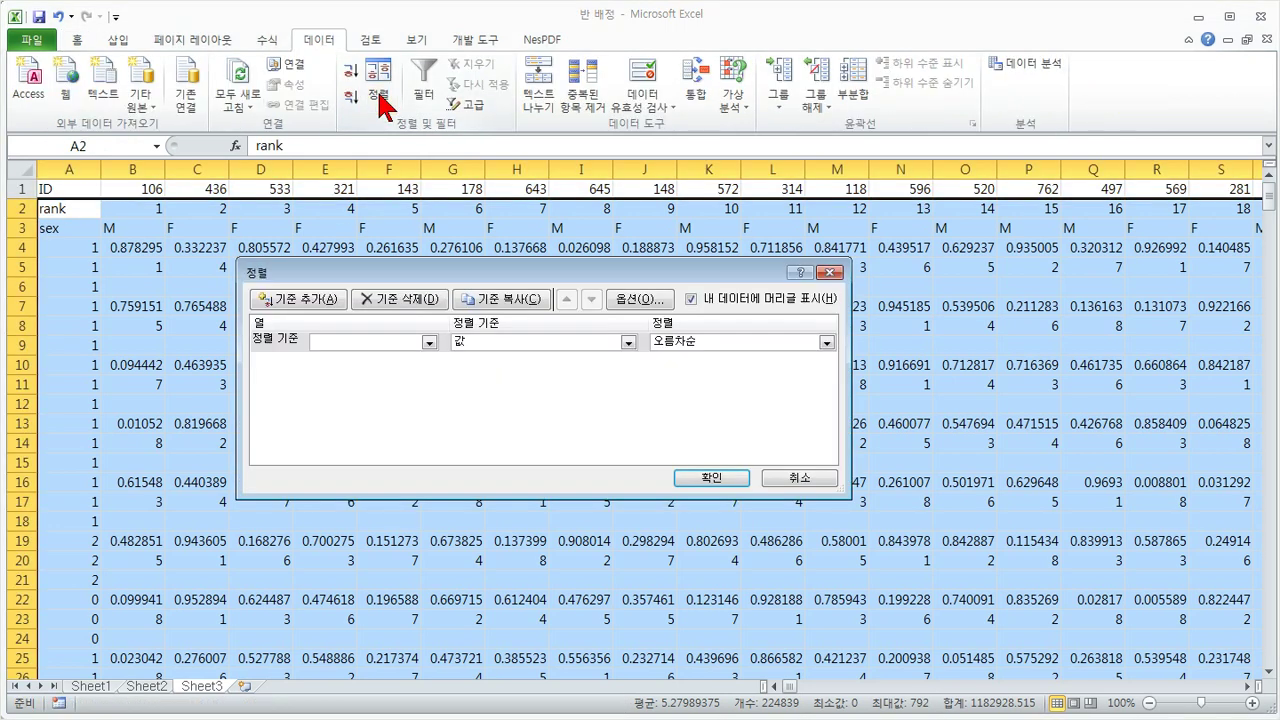
{"action": "left_click", "coordinate": [428, 343]}
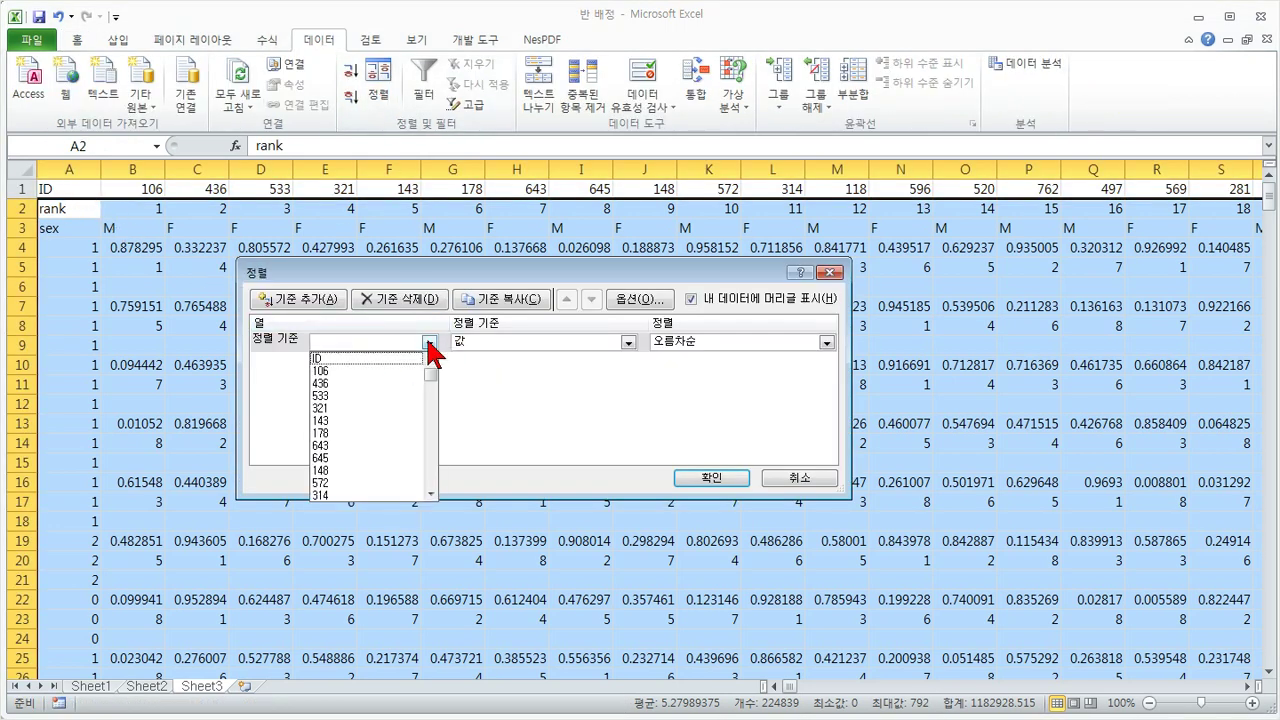
{"action": "left_click", "coordinate": [408, 358]}
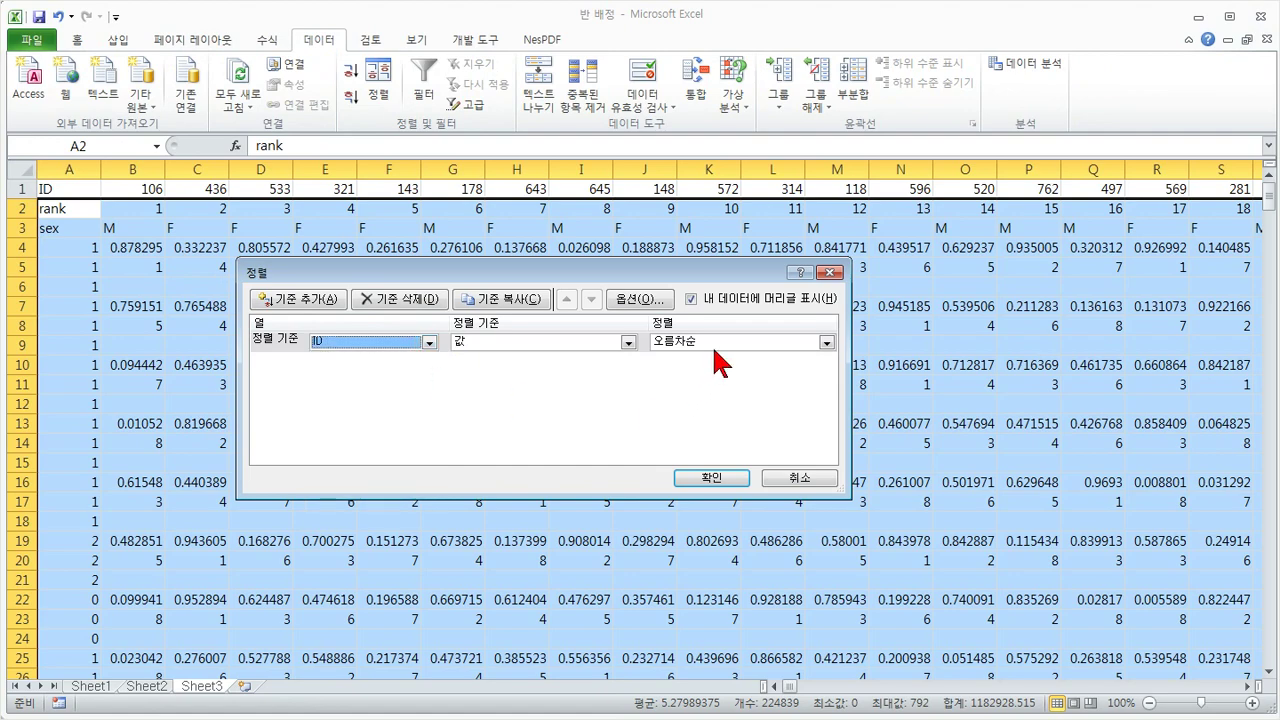
{"action": "left_click", "coordinate": [712, 478]}
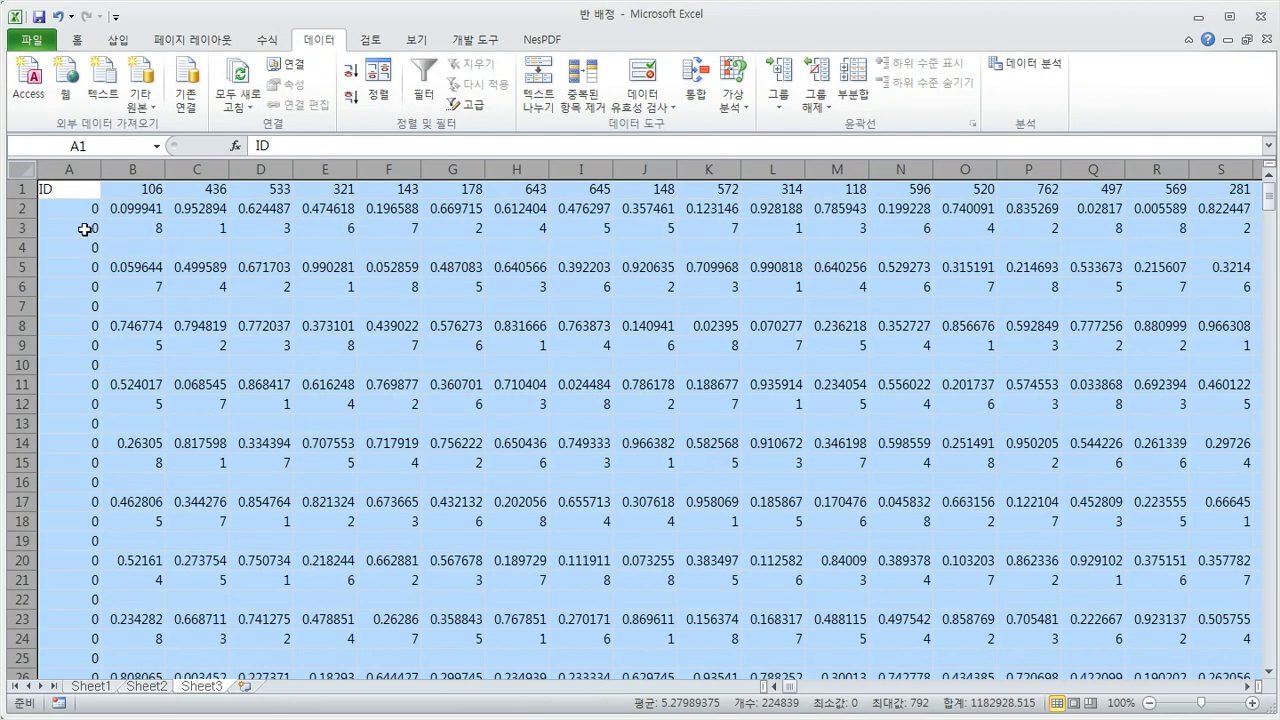
- Delete the cells holding assignments with totals of 1 or 2, rows 56 to 421 through column ADM, shifting cells up
{"action": "key", "text": "Down"}
{"action": "scroll", "coordinate": [100, 310], "scroll_direction": "down", "scroll_amount": 16}
{"action": "left_click", "coordinate": [89, 326]}
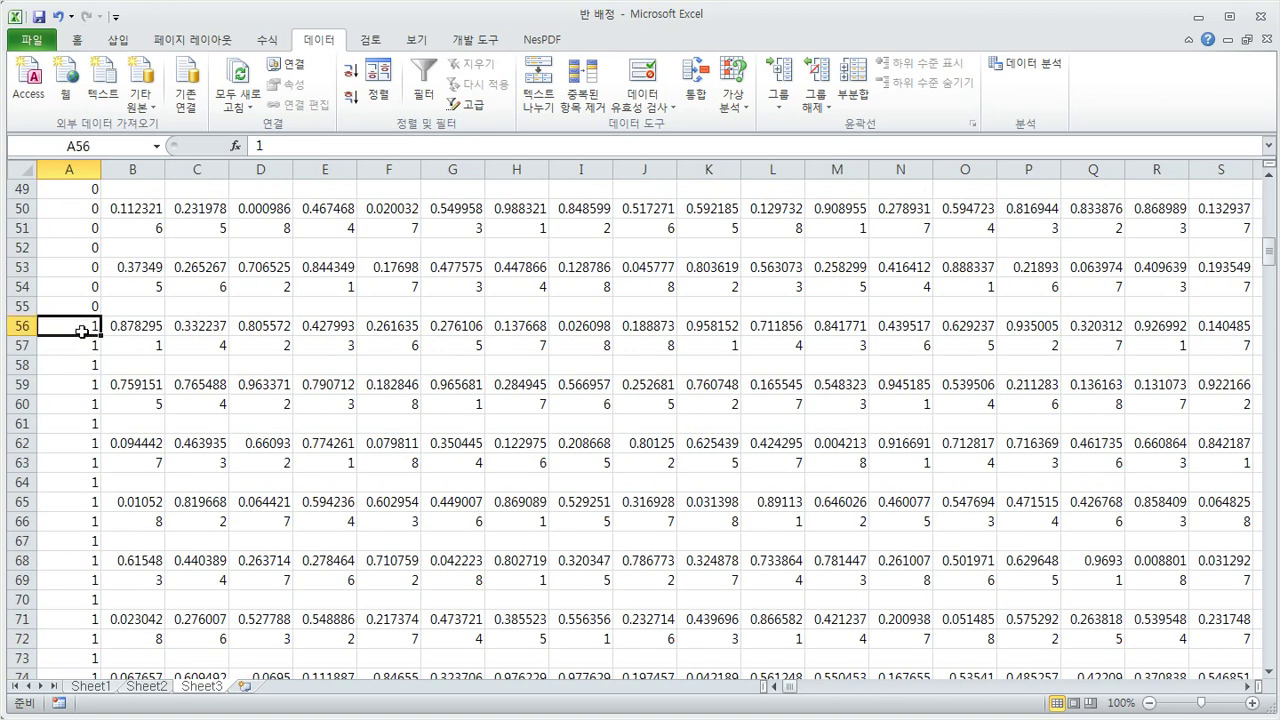
{"action": "key", "text": "ctrl+shift+Down"}
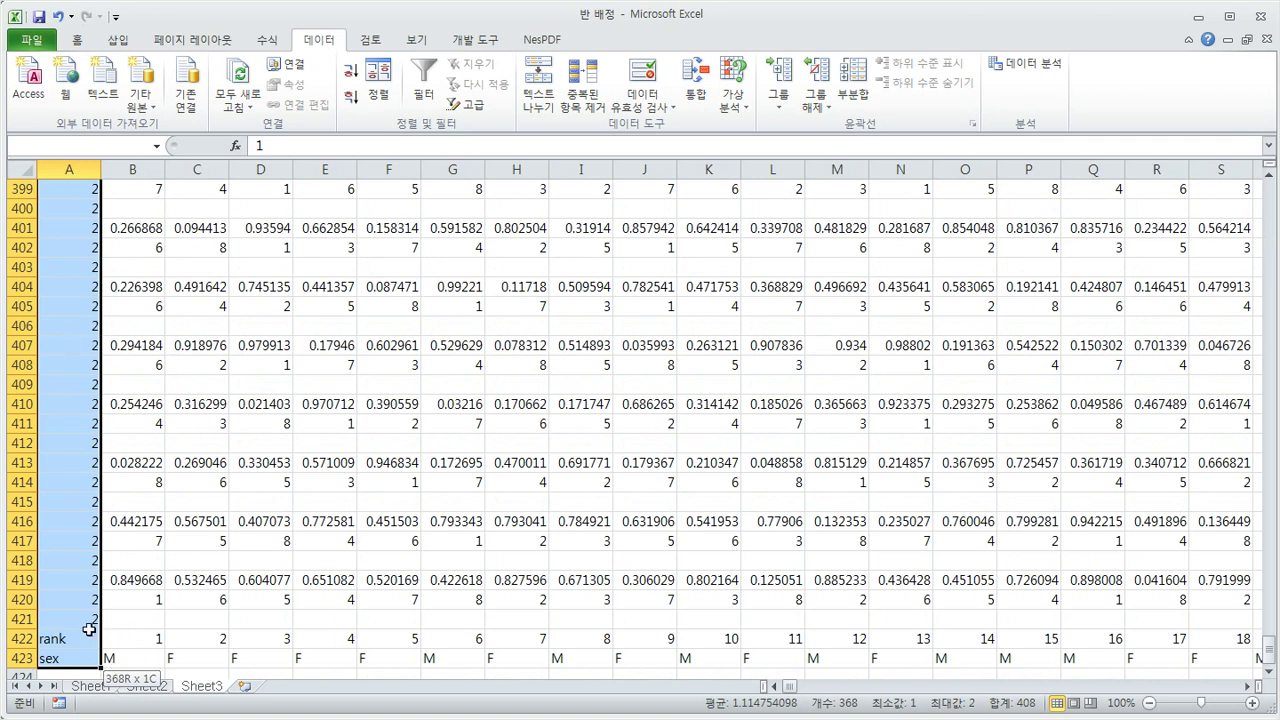
{"action": "left_click_drag", "start_coordinate": [89, 628], "coordinate": [97, 628]}
{"action": "key", "text": "ctrl+shift+Right"}
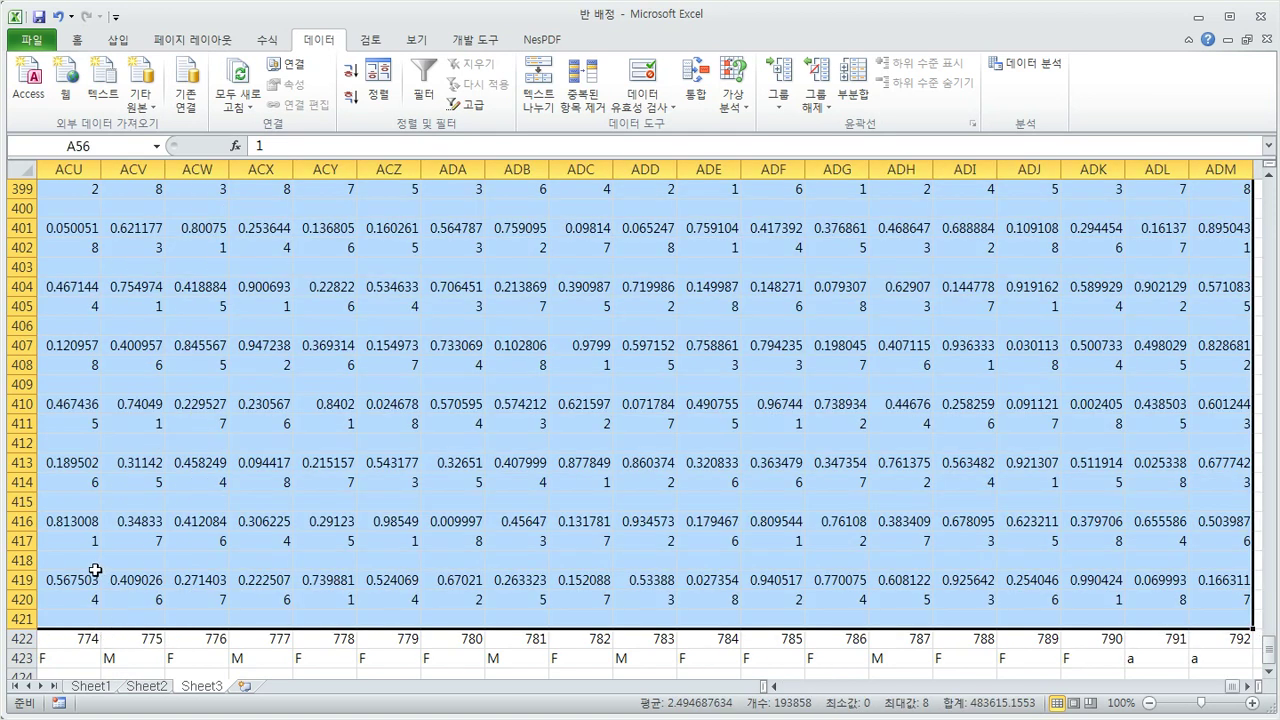
{"action": "right_click", "coordinate": [66, 525]}
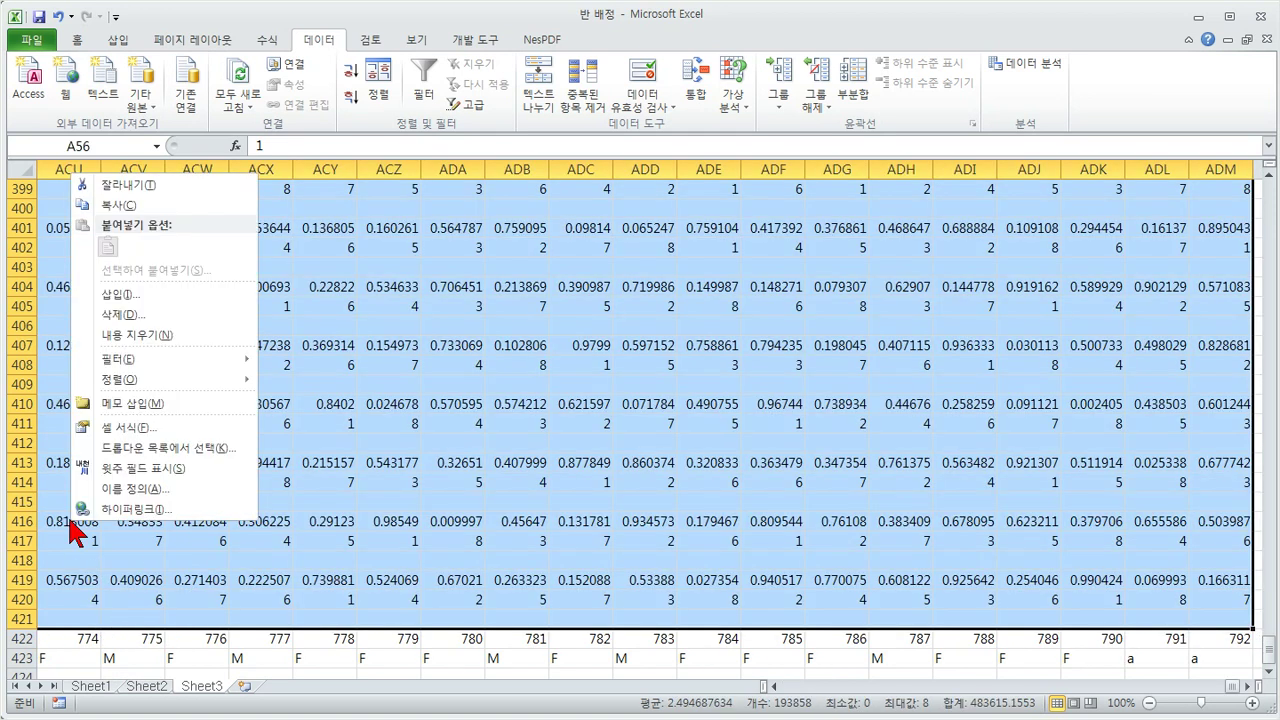
{"action": "left_click", "coordinate": [135, 315]}
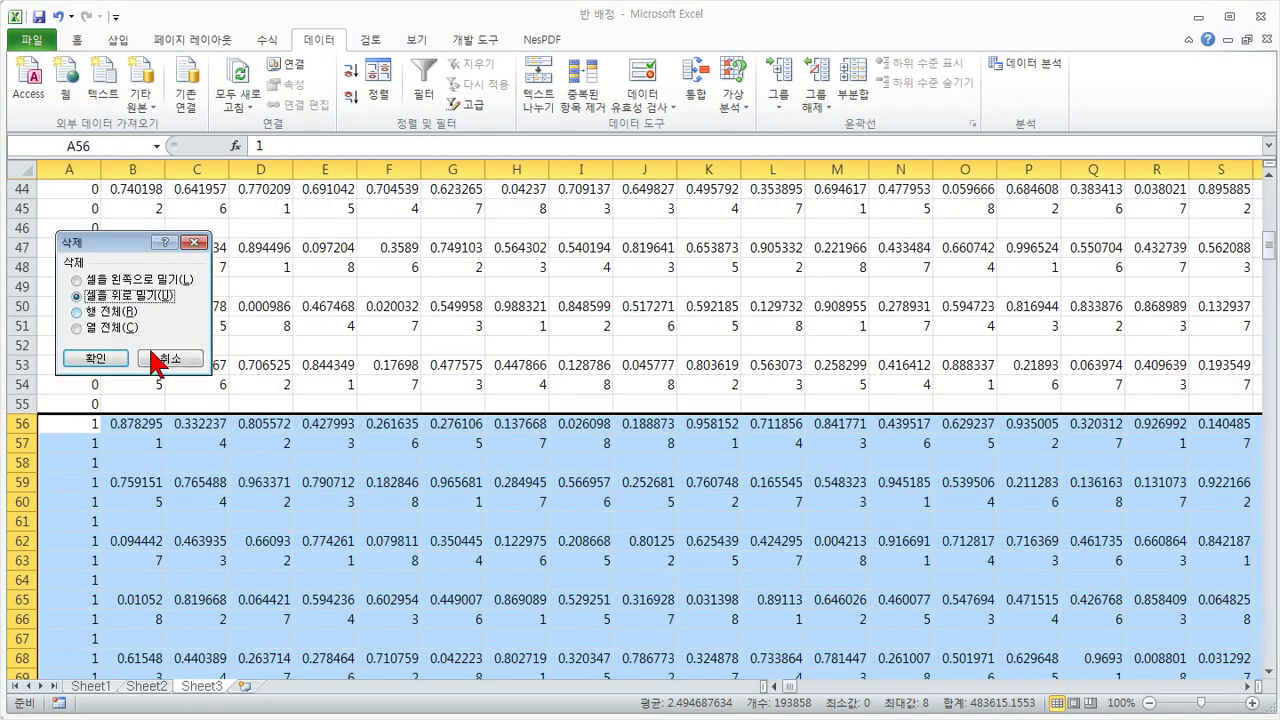
{"action": "left_click", "coordinate": [96, 360]}
- Copy all remaining data in Sheet3 and paste it transposed into a new sheet, starting at A1
{"action": "scroll", "coordinate": [118, 445], "scroll_direction": "up", "scroll_amount": 14}
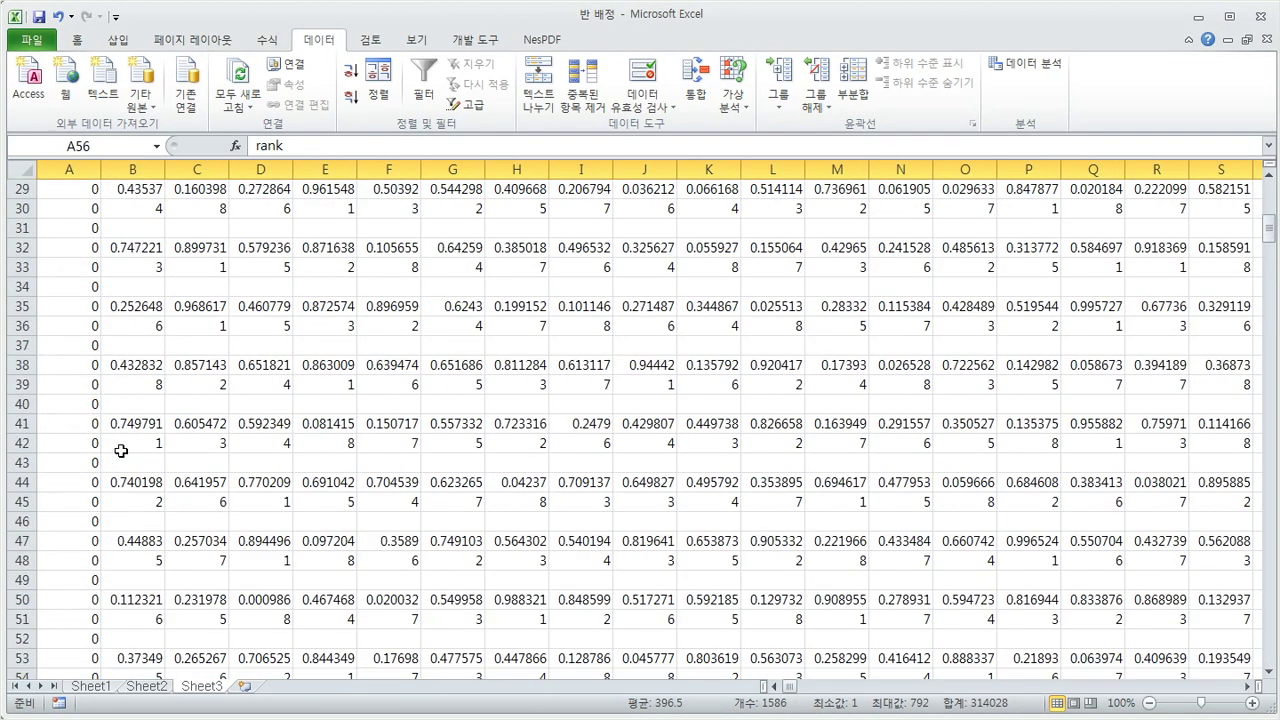
{"action": "left_click", "coordinate": [78, 344]}
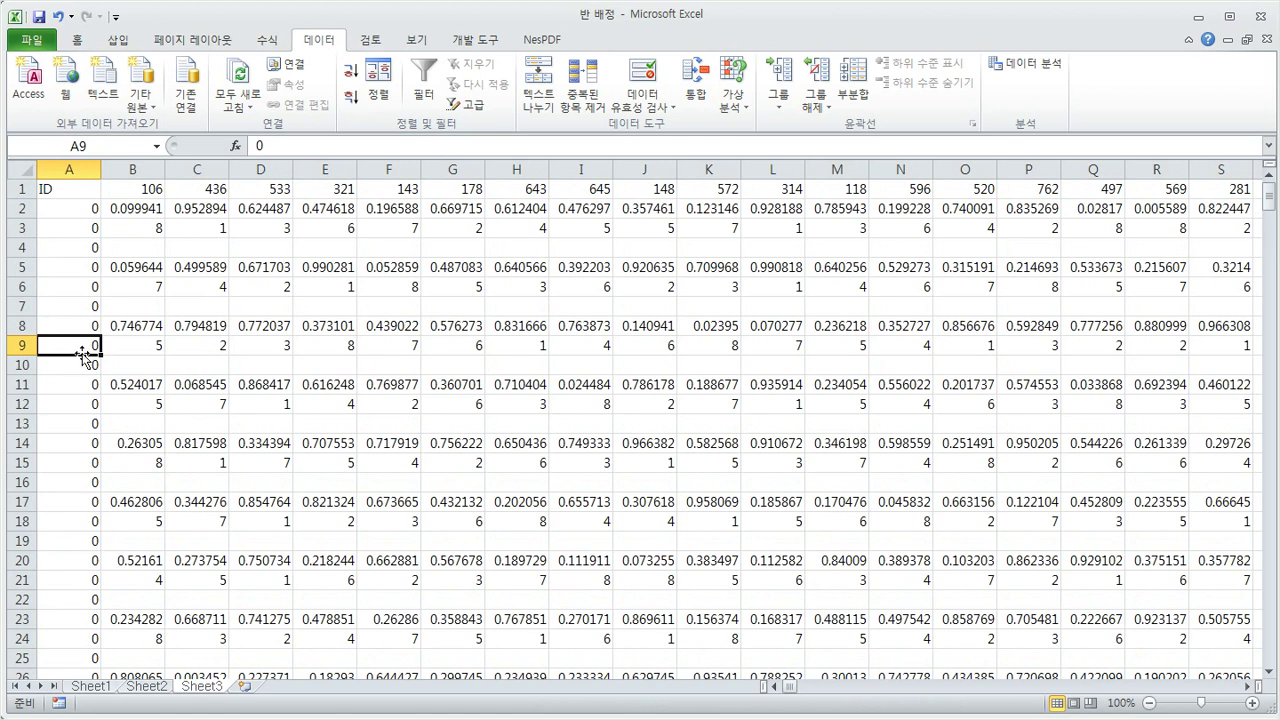
{"action": "key", "text": "ctrl+a"}
{"action": "key", "text": "ctrl+c"}
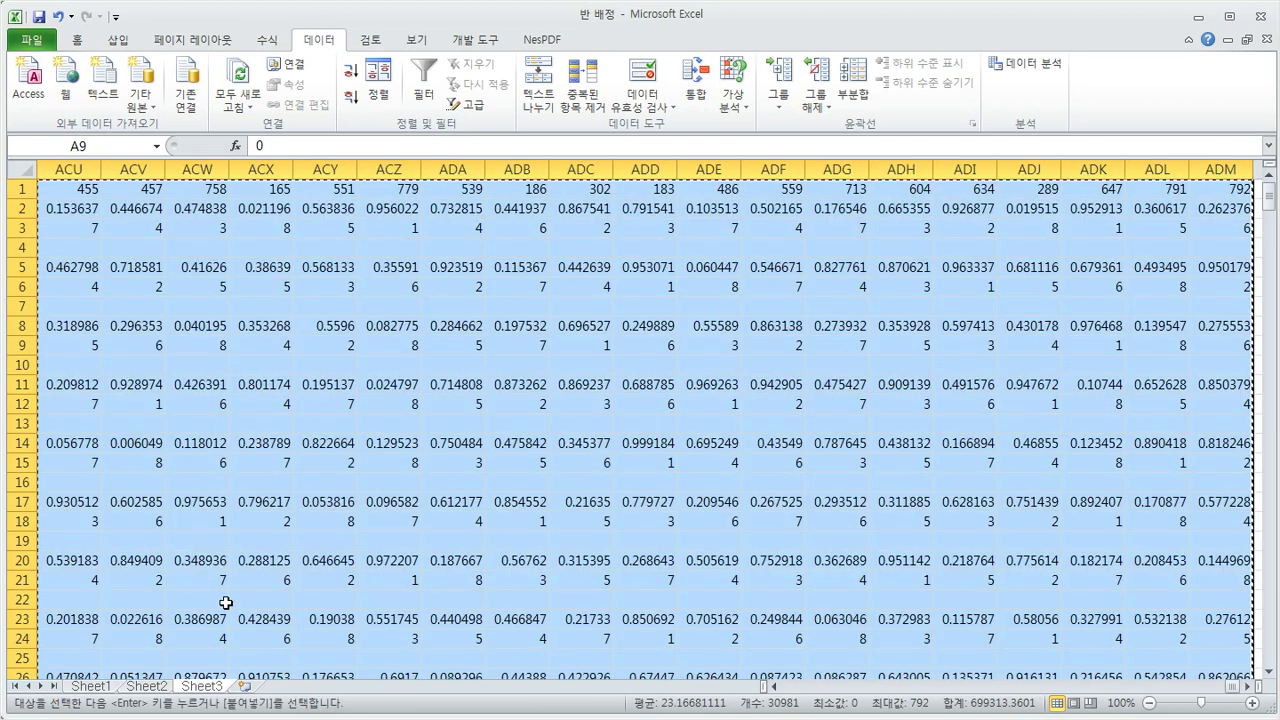
{"action": "left_click", "coordinate": [245, 686]}
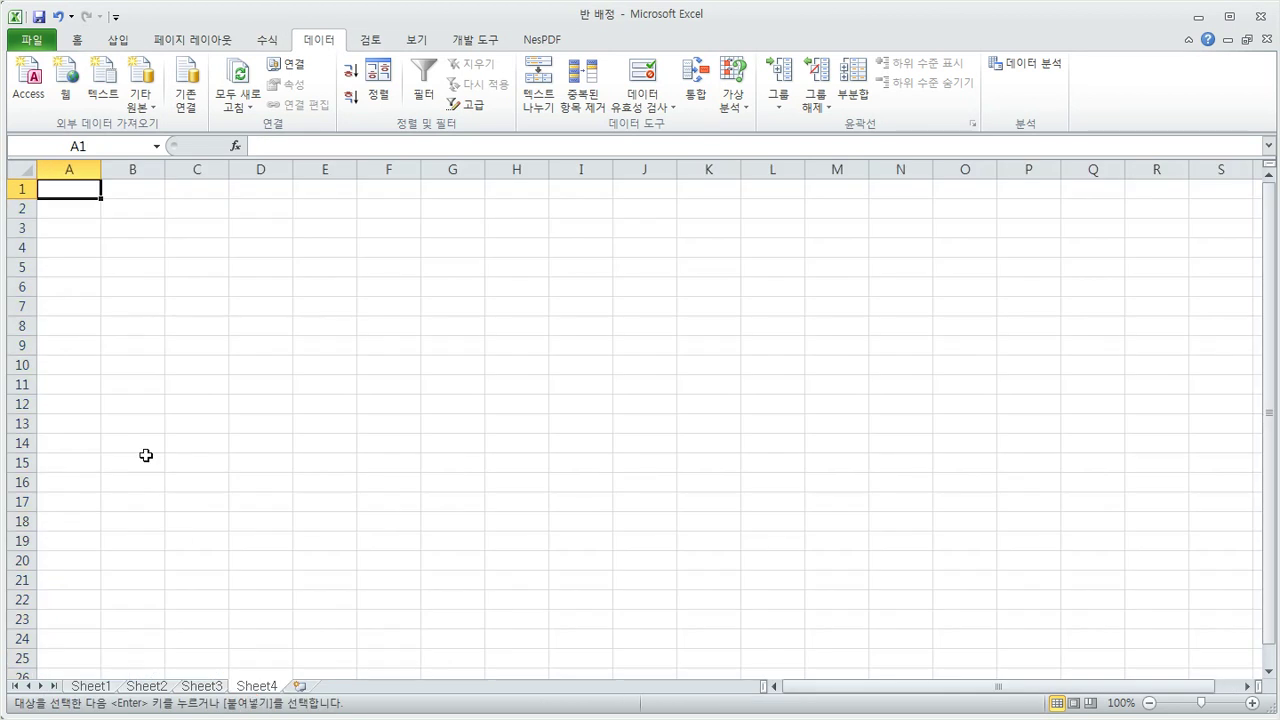
{"action": "left_click", "coordinate": [77, 40]}
{"action": "left_click", "coordinate": [34, 106]}
{"action": "left_click", "coordinate": [78, 205]}
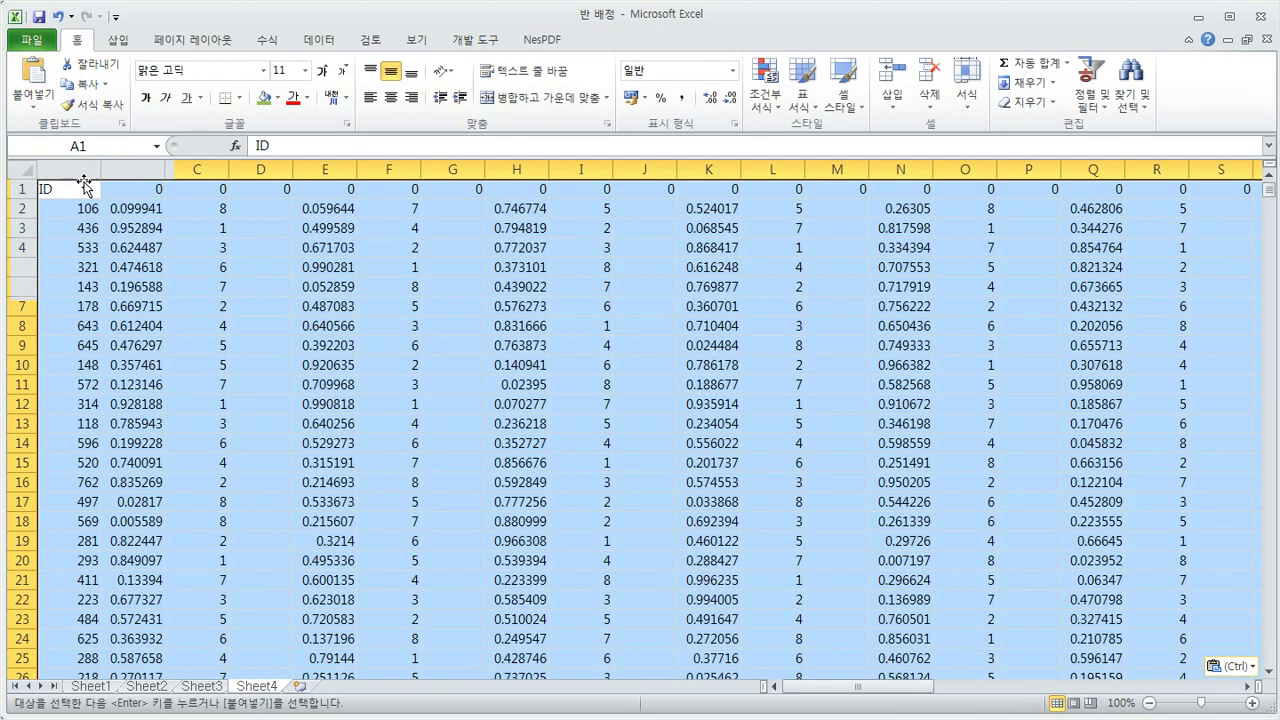
- Narrow all columns of the new sheet to a uniform smaller width
{"action": "left_click", "coordinate": [194, 281]}
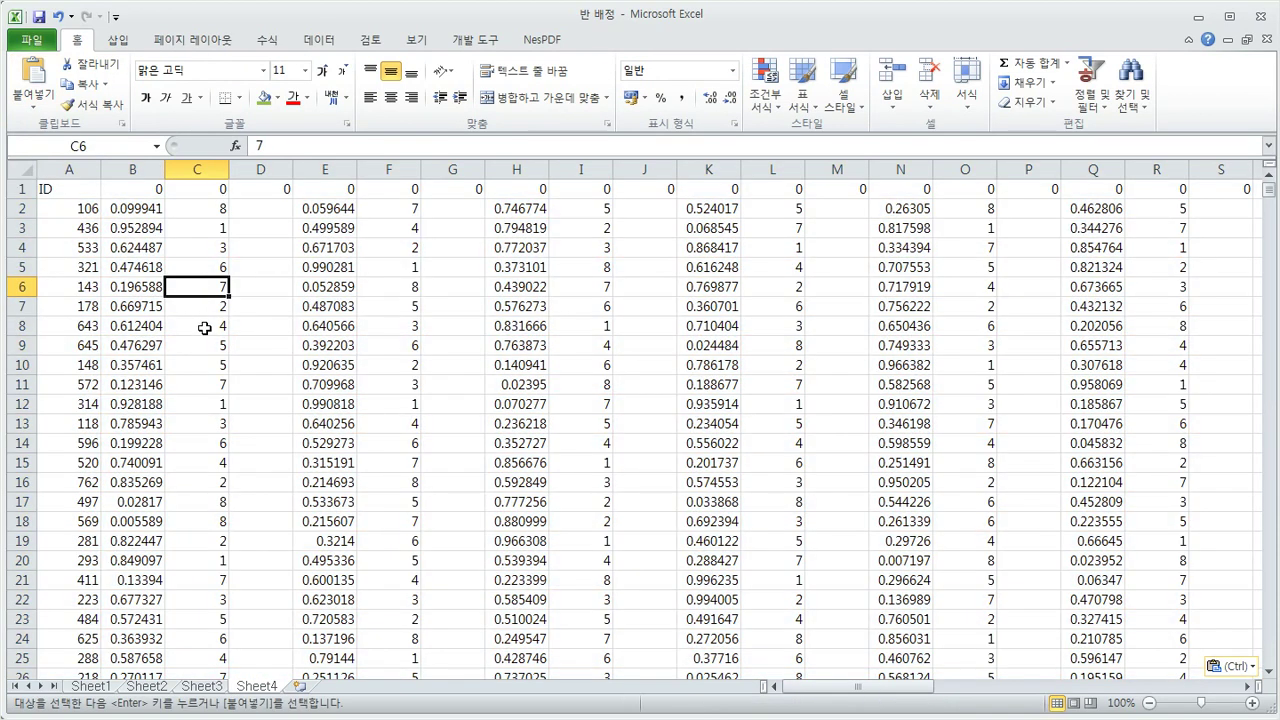
{"action": "left_click", "coordinate": [20, 168]}
{"action": "left_click_drag", "start_coordinate": [102, 170], "coordinate": [74, 171]}
{"action": "left_click", "coordinate": [135, 268]}
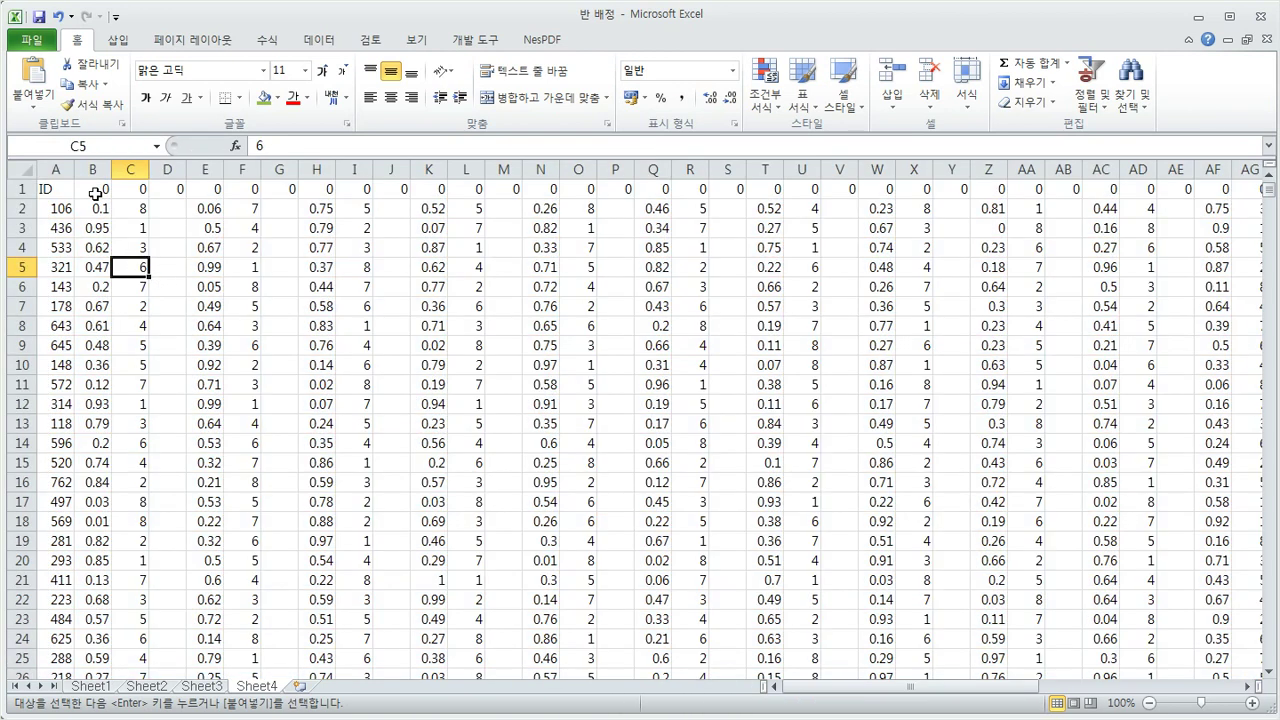
- Examine the class assignment columns C, F and I and the random-number and blank columns between them
{"action": "left_click", "coordinate": [142, 209]}
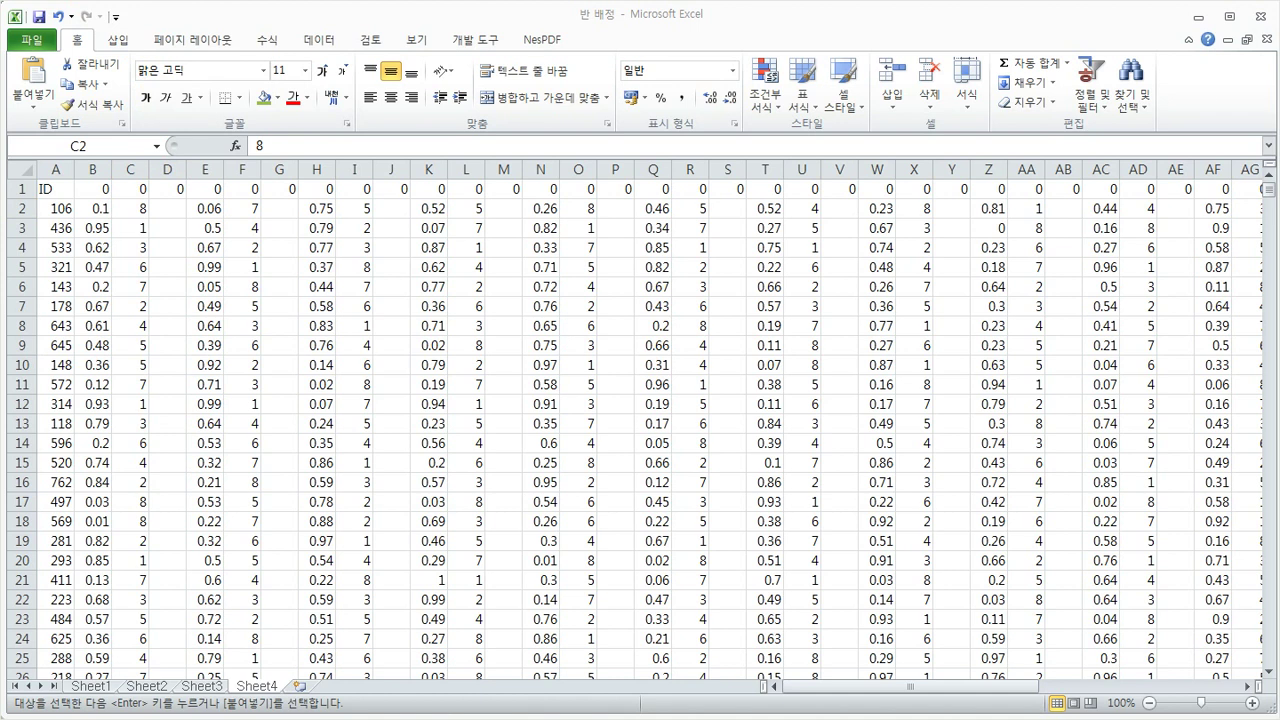
{"action": "left_click", "coordinate": [143, 212]}
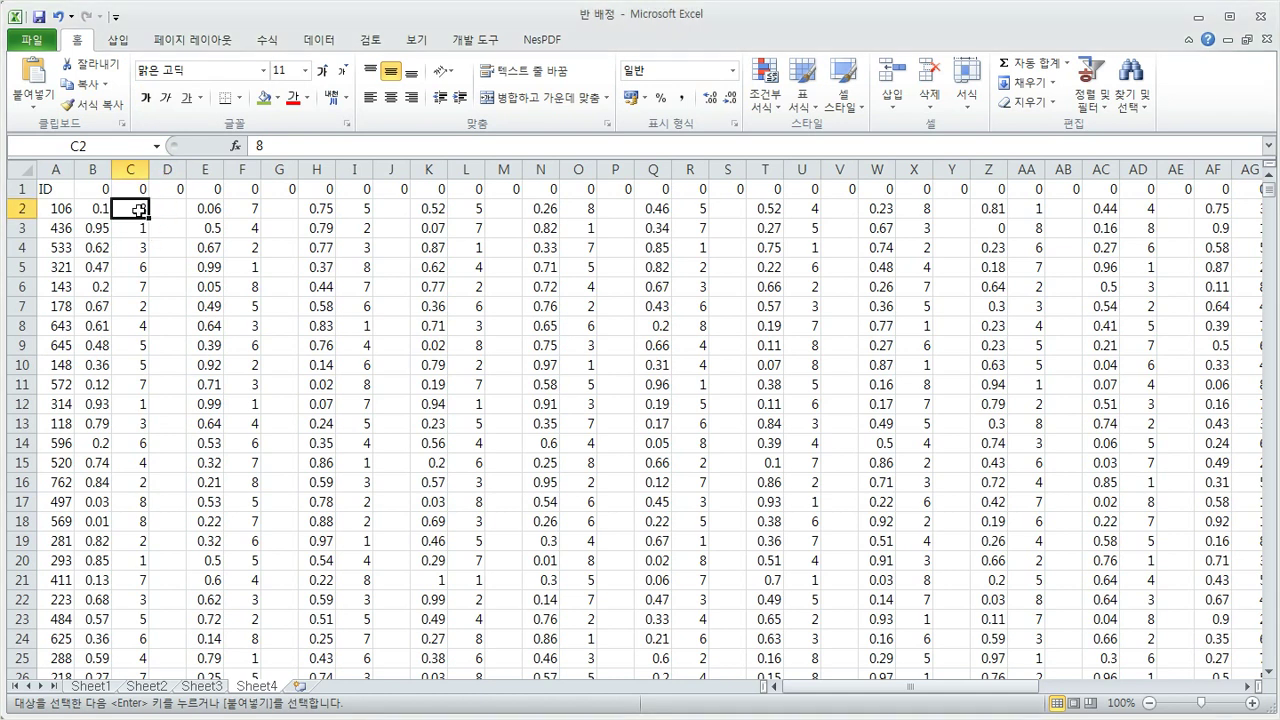
{"action": "left_click", "coordinate": [134, 170]}
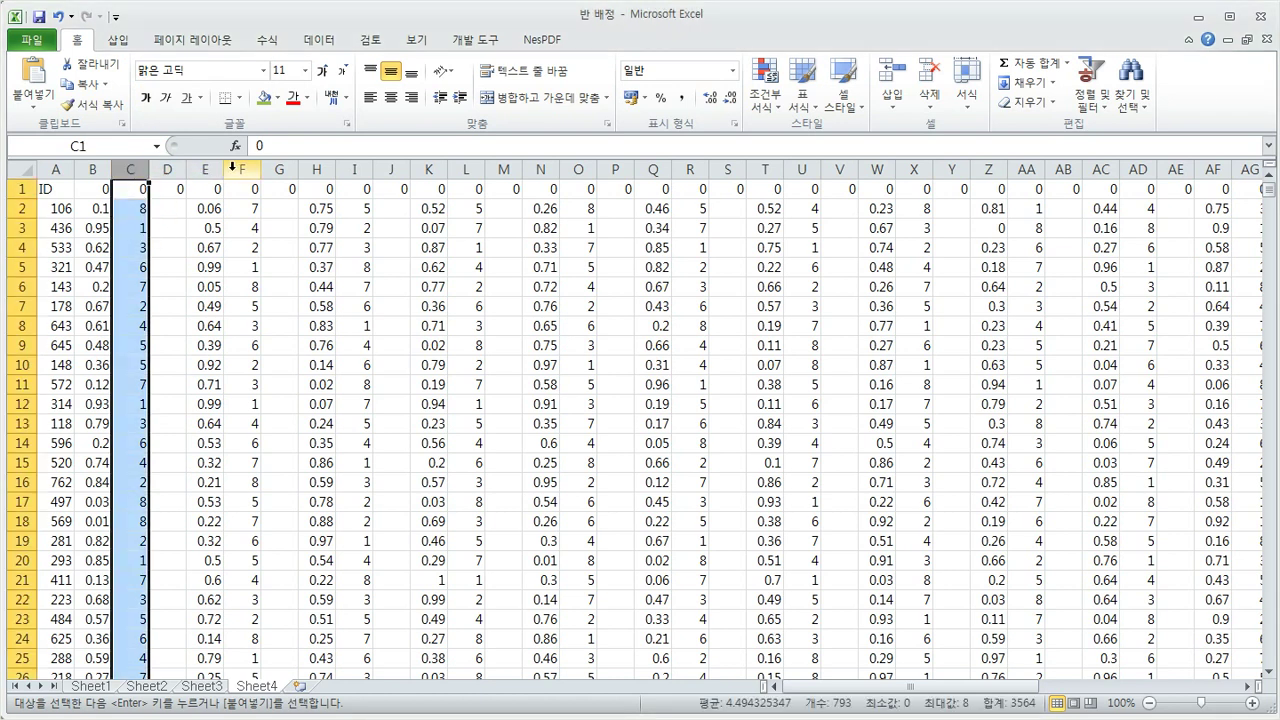
{"action": "left_click", "coordinate": [243, 170]}
{"action": "left_click", "coordinate": [358, 170]}
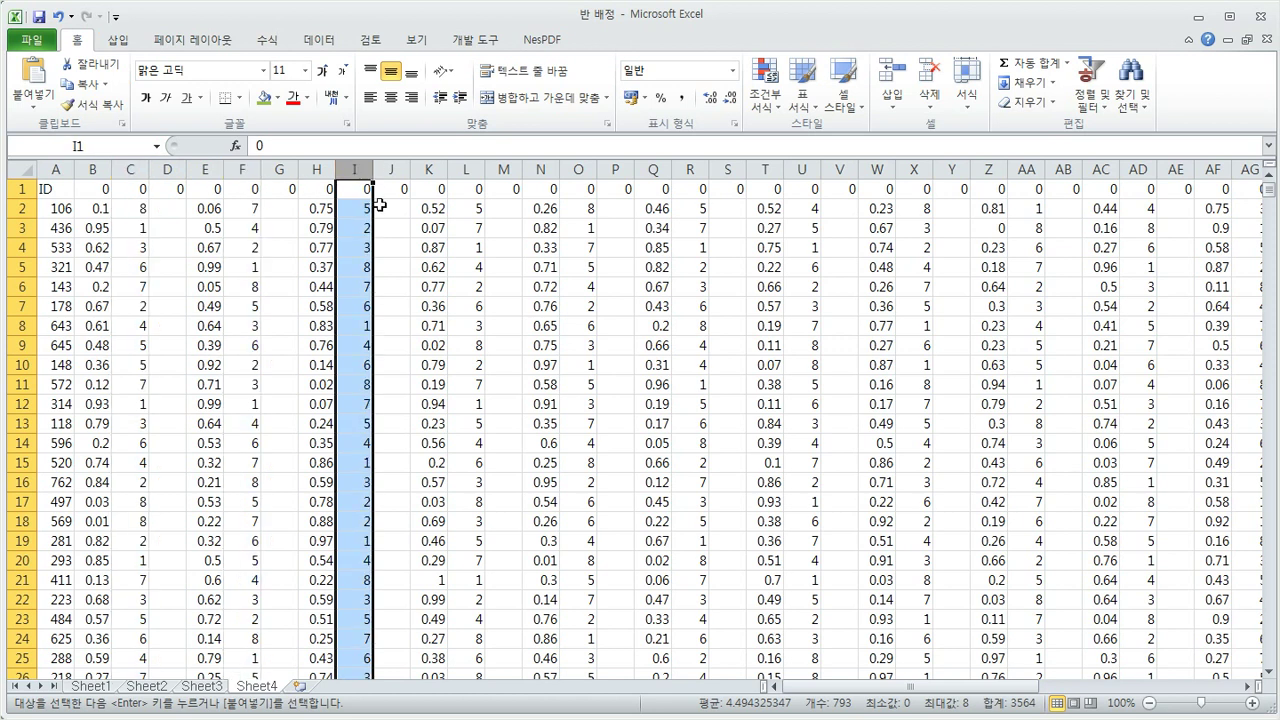
{"action": "left_click", "coordinate": [93, 170]}
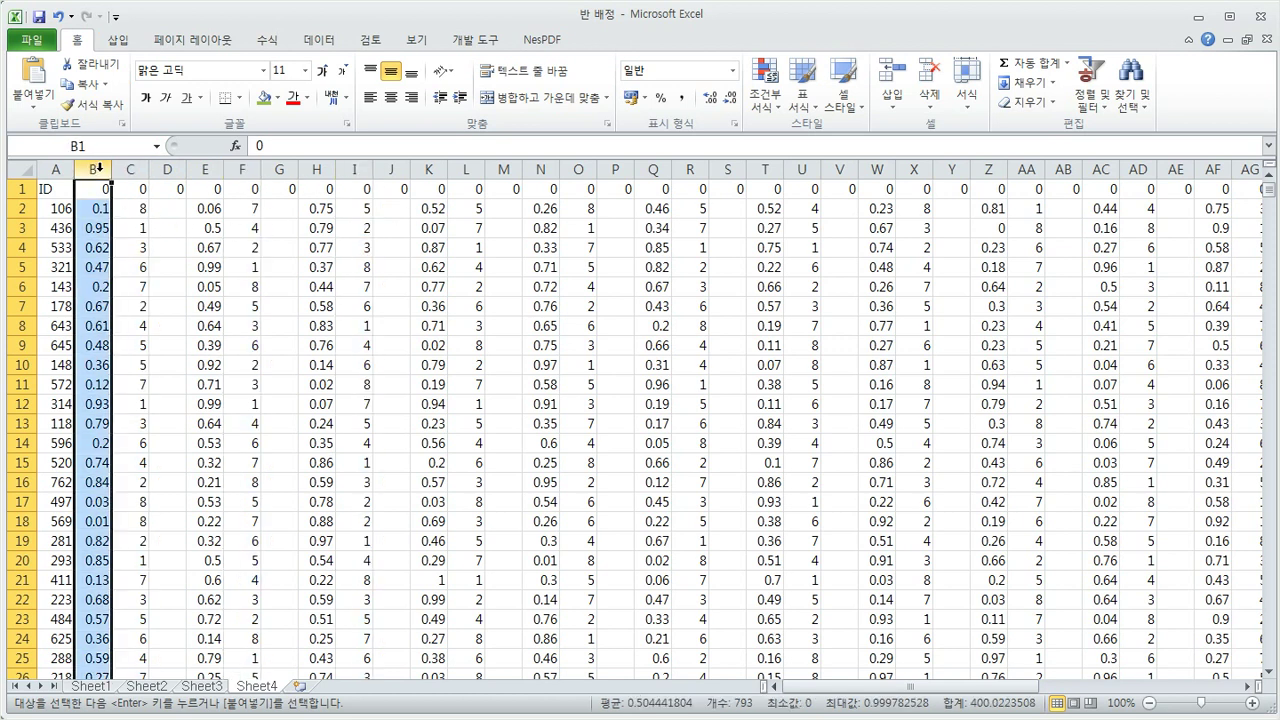
{"action": "left_click", "coordinate": [167, 168]}
{"action": "left_click", "coordinate": [275, 170]}
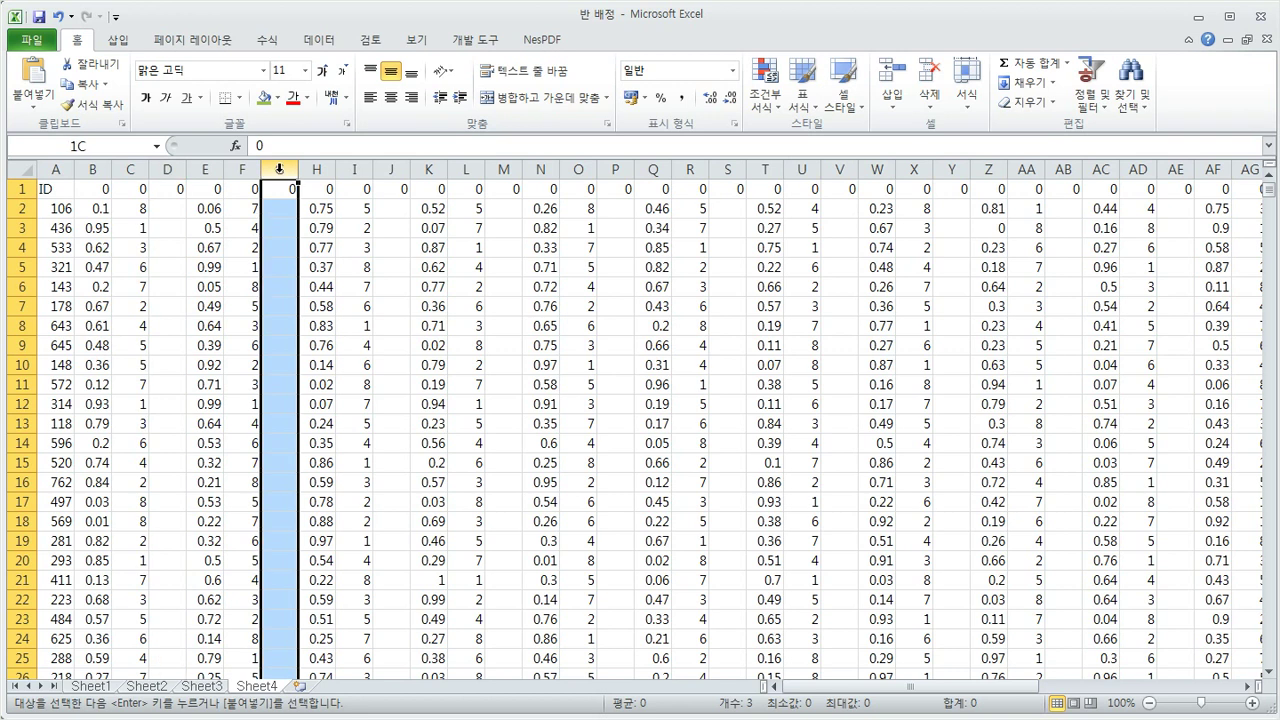
{"action": "left_click", "coordinate": [214, 170]}
{"action": "left_click", "coordinate": [278, 170]}
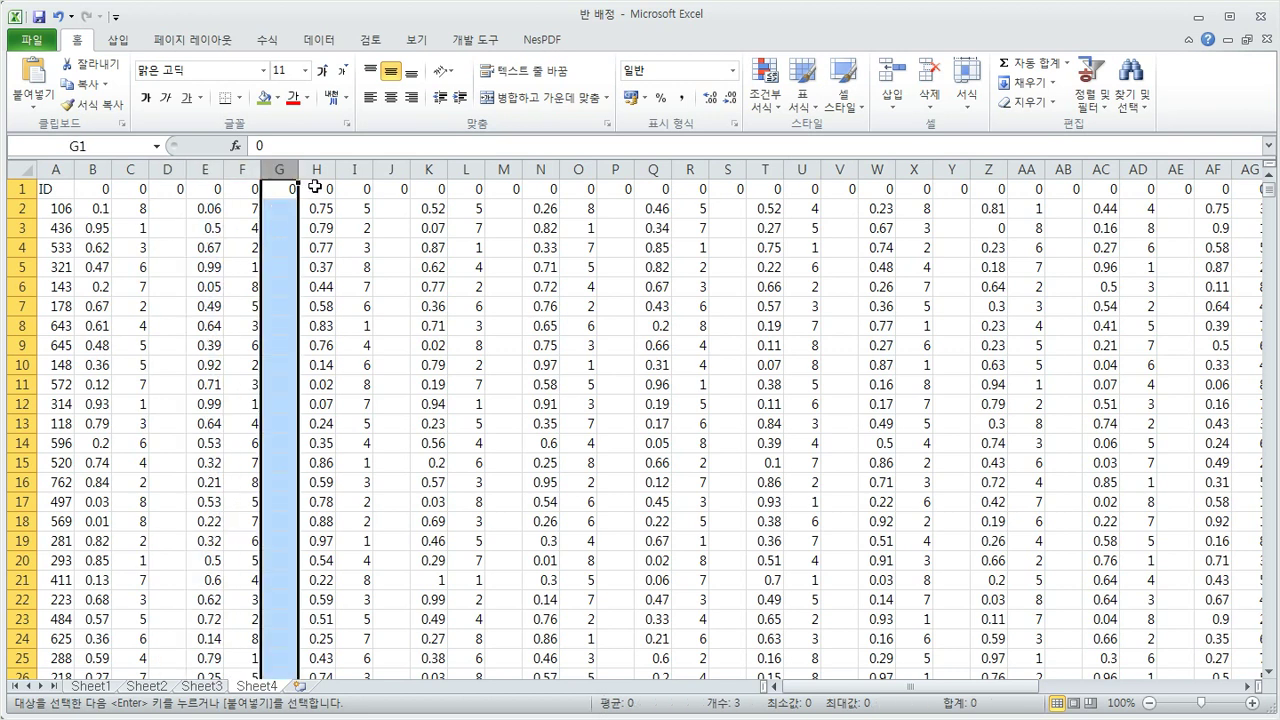
- Return to Sheet3 and examine the zero-total assignment rows and their totals in column A
{"action": "left_click", "coordinate": [204, 687]}
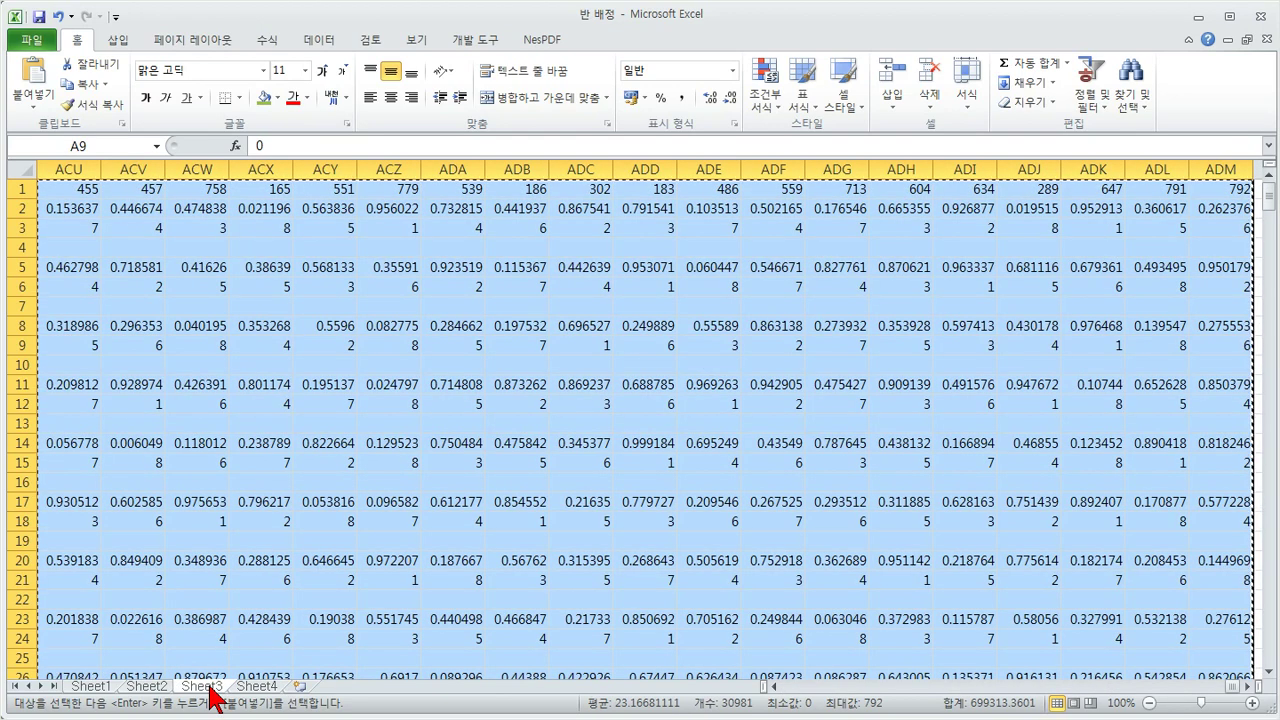
{"action": "left_click", "coordinate": [110, 556]}
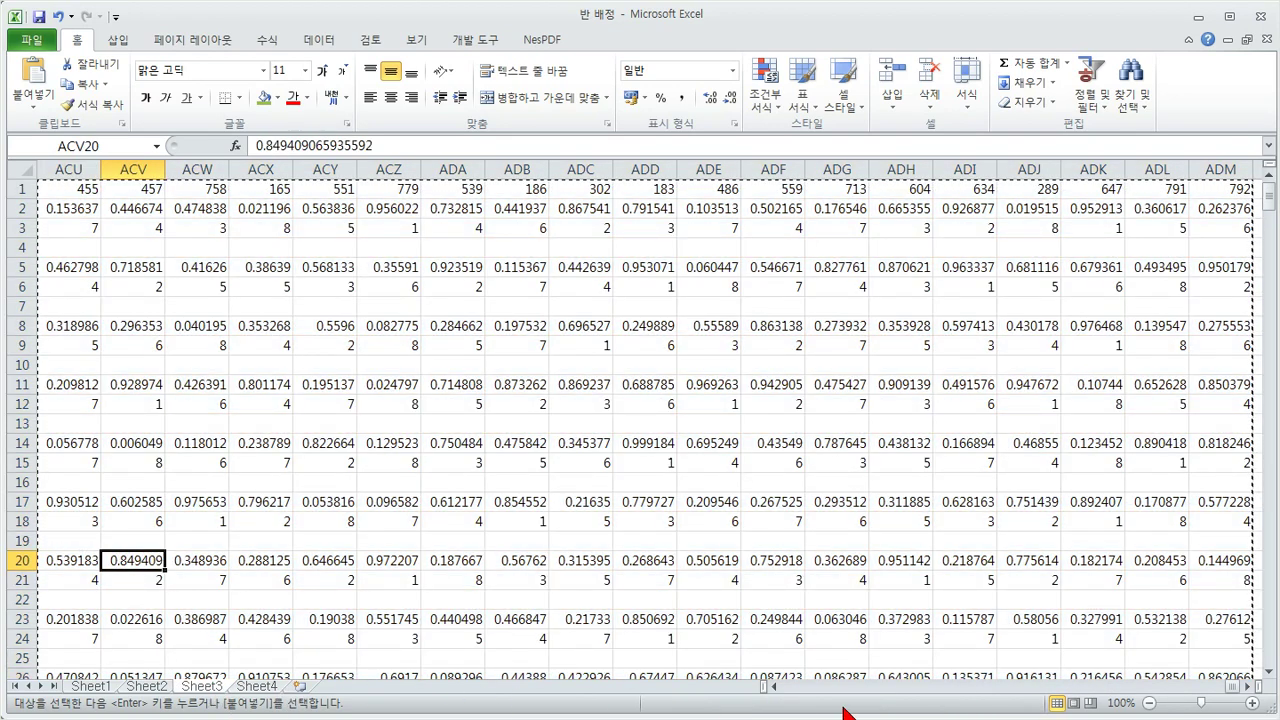
{"action": "left_click", "coordinate": [796, 688]}
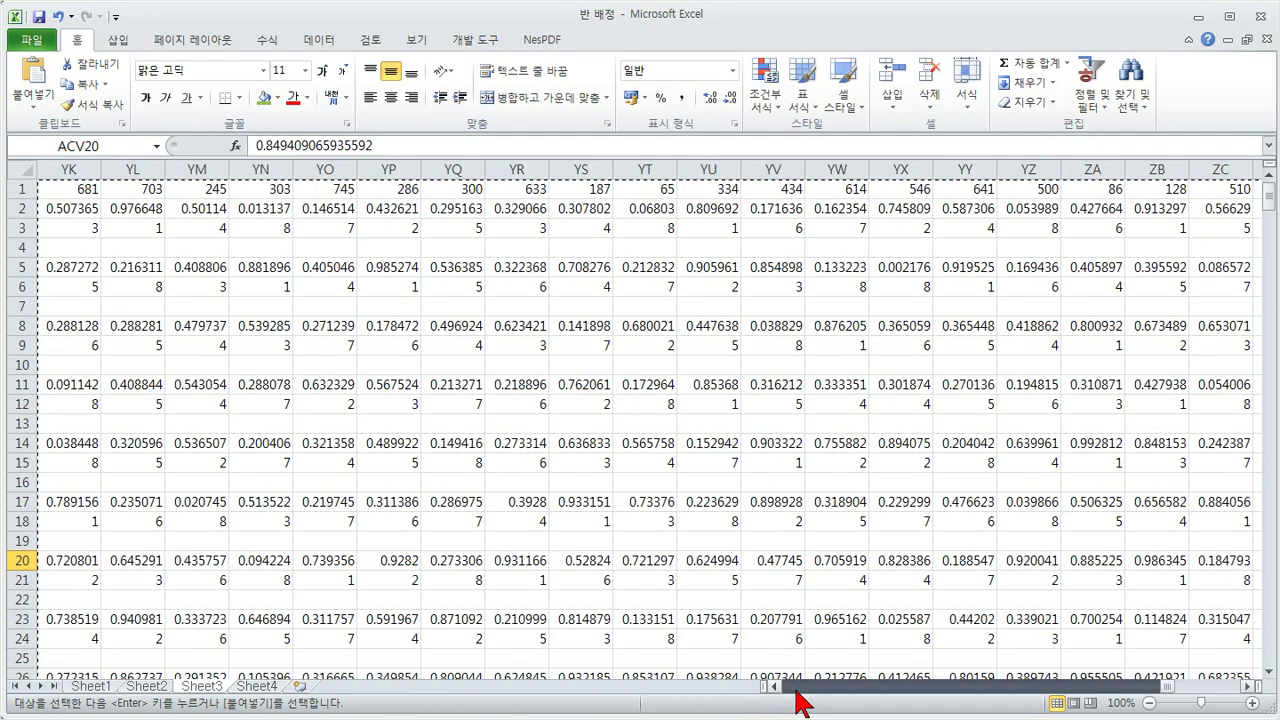
{"action": "left_click_drag", "start_coordinate": [1130, 688], "coordinate": [775, 688]}
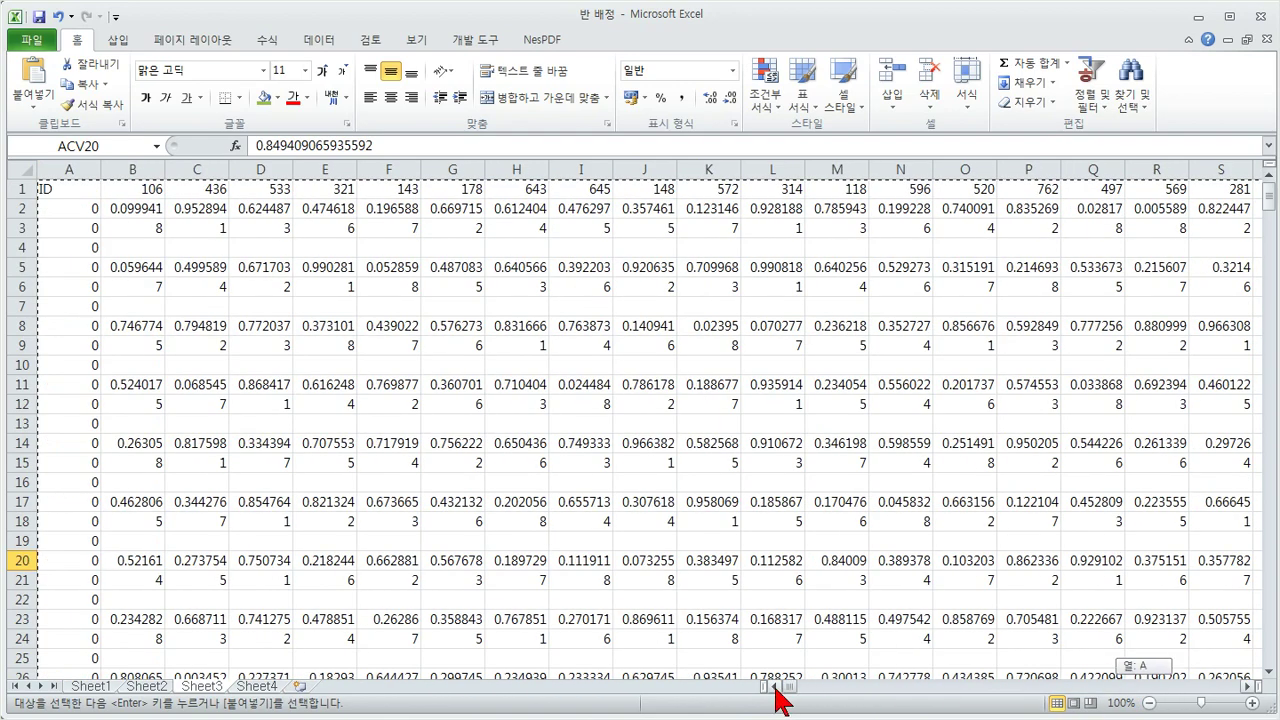
{"action": "left_click", "coordinate": [85, 445]}
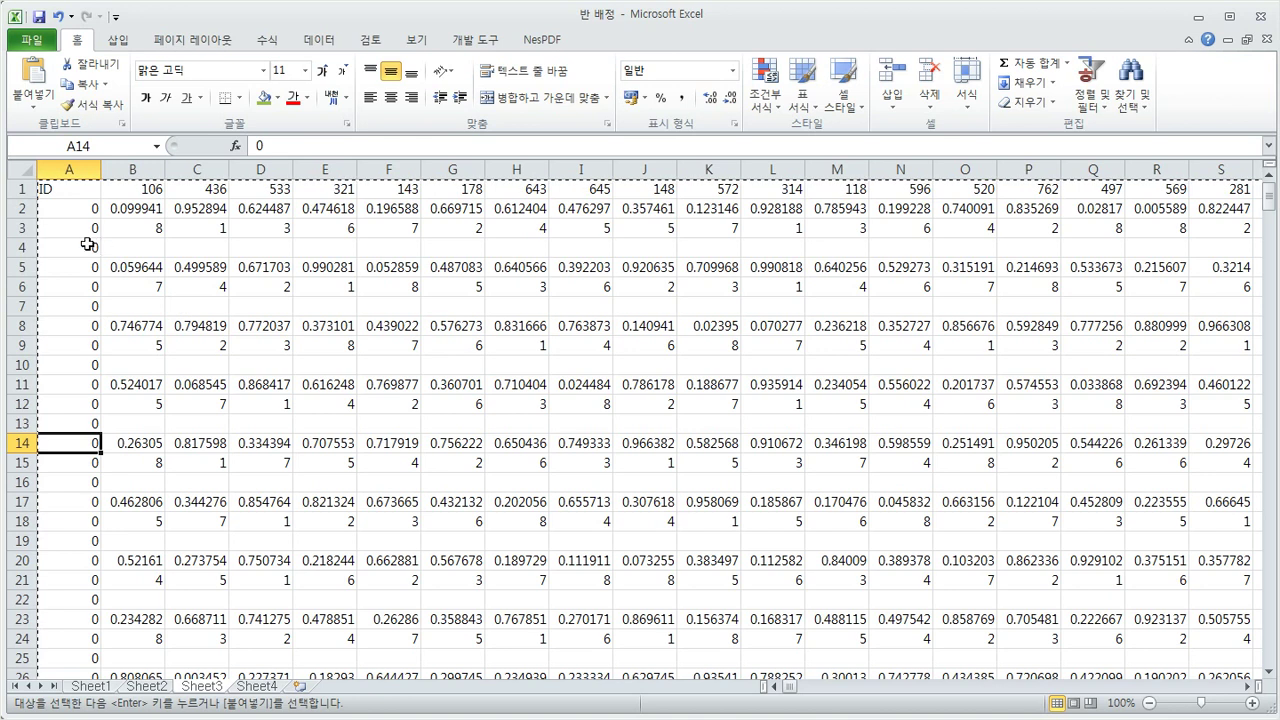
{"action": "scroll", "coordinate": [114, 503], "scroll_direction": "down", "scroll_amount": 3}
{"action": "left_click", "coordinate": [130, 511]}
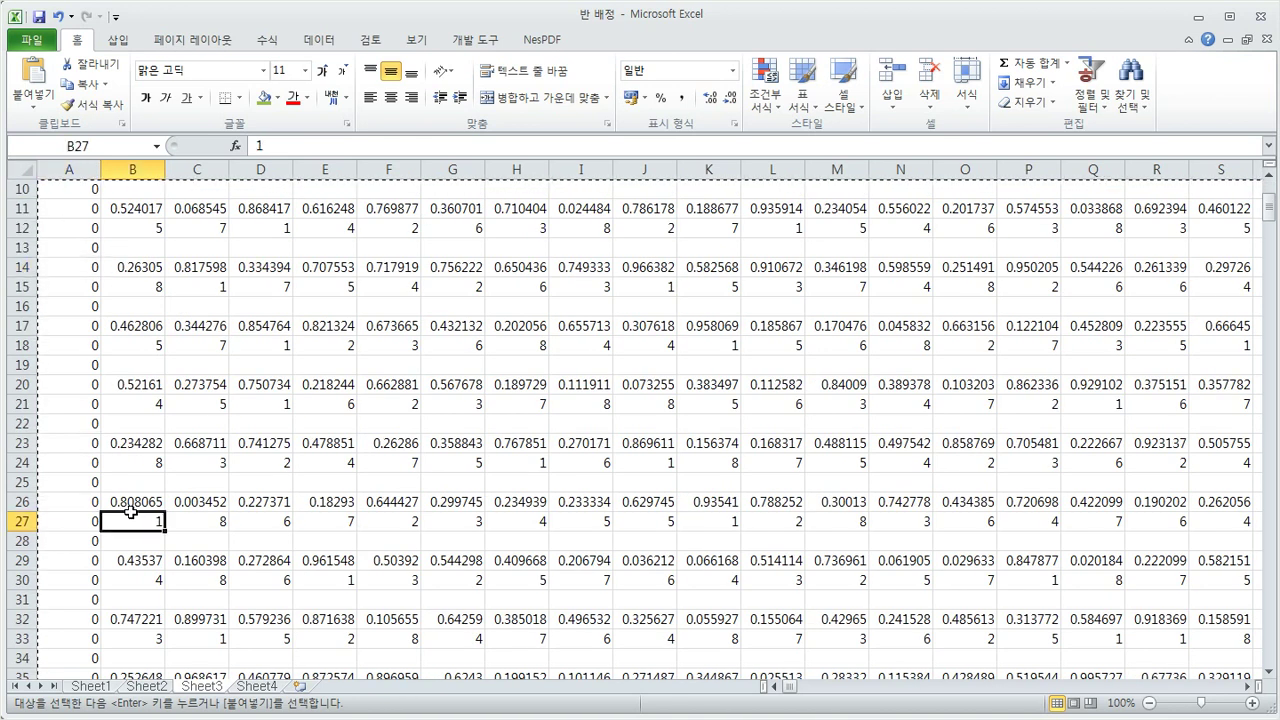
{"action": "left_click", "coordinate": [80, 521]}
{"action": "left_click", "coordinate": [82, 533]}
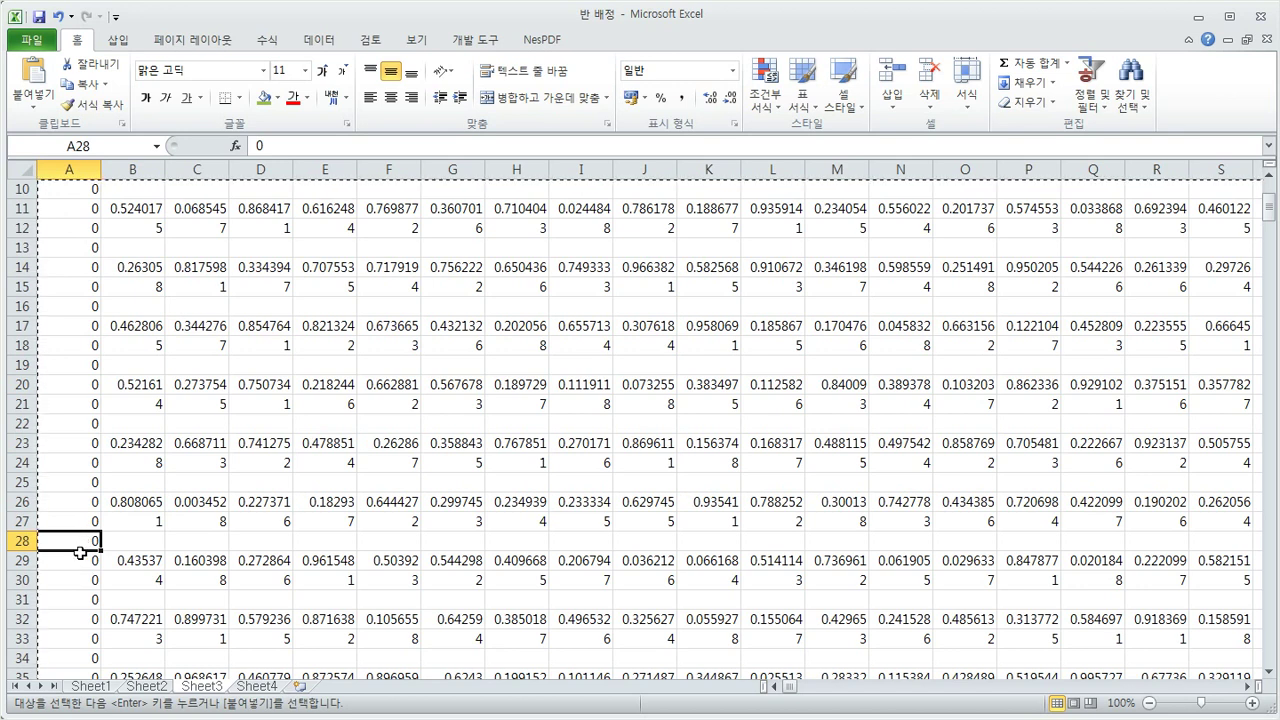
- Sort all of Sheet3 by the column headed 106, by value in descending order, treating the first row as headers
{"action": "key", "text": "ctrl+Down"}
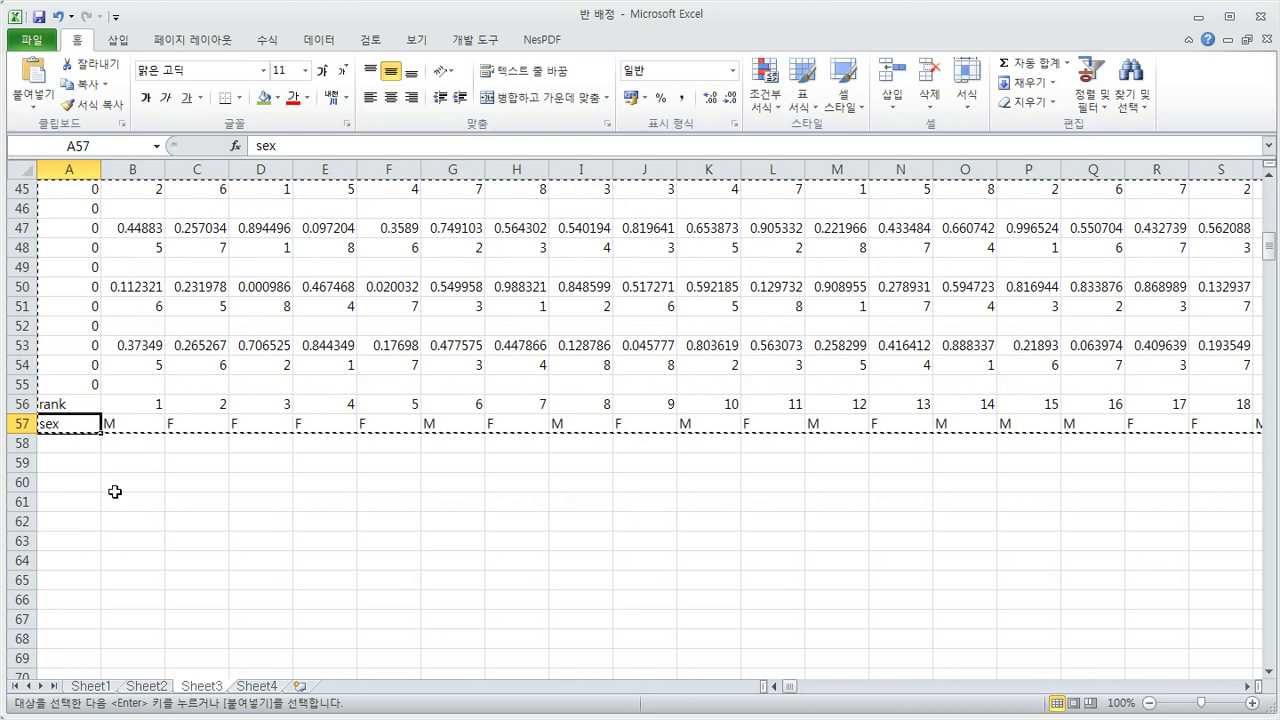
{"action": "left_click", "coordinate": [22, 170]}
{"action": "scroll", "coordinate": [119, 288], "scroll_direction": "up", "scroll_amount": 15}
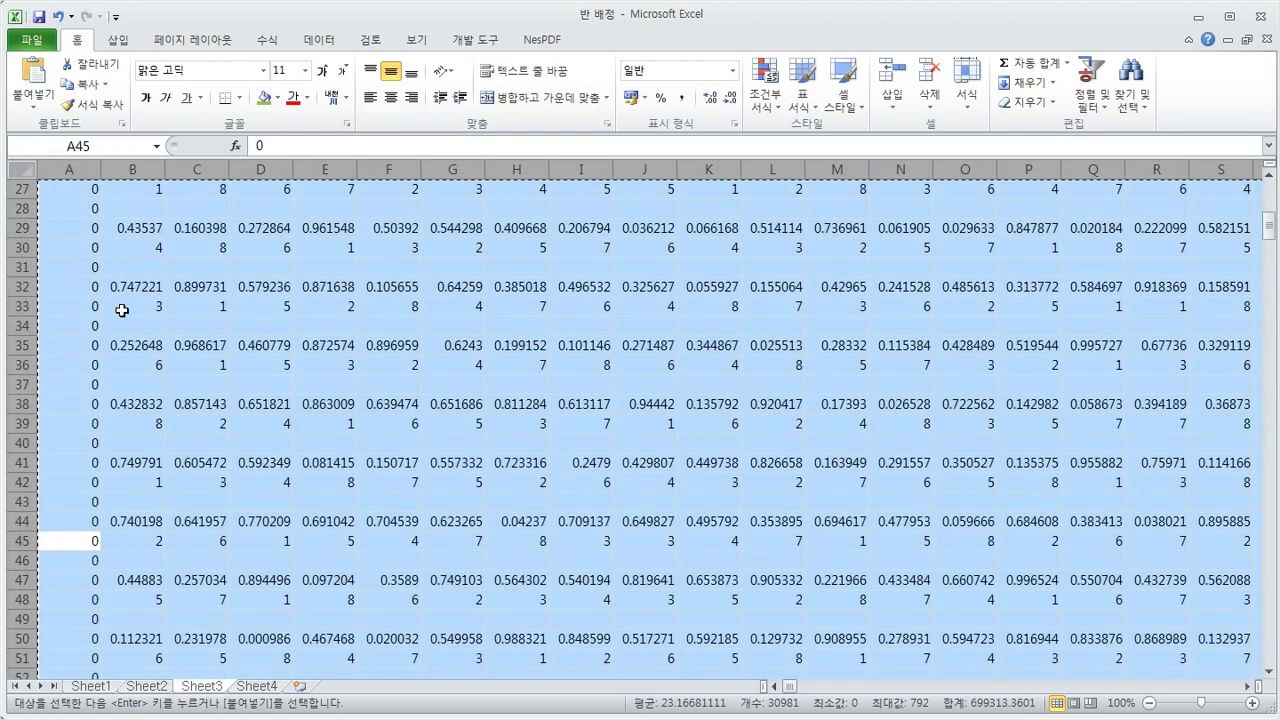
{"action": "left_click", "coordinate": [319, 40]}
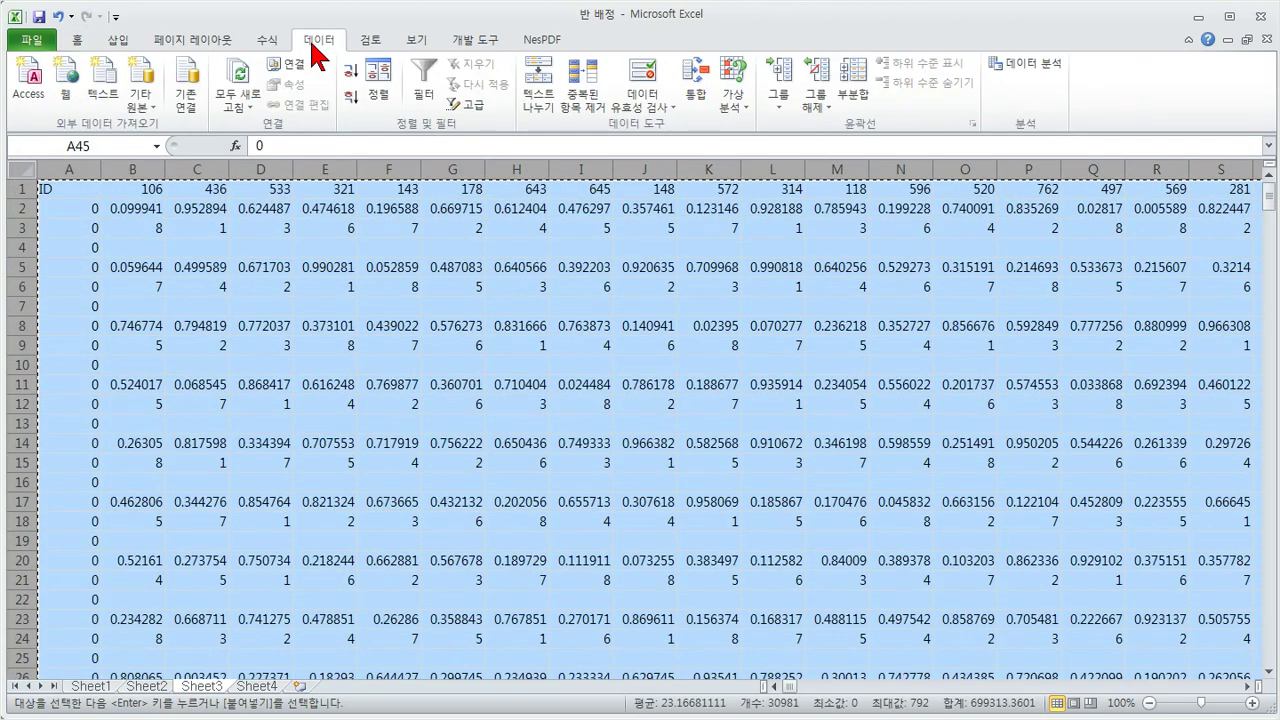
{"action": "left_click", "coordinate": [376, 94]}
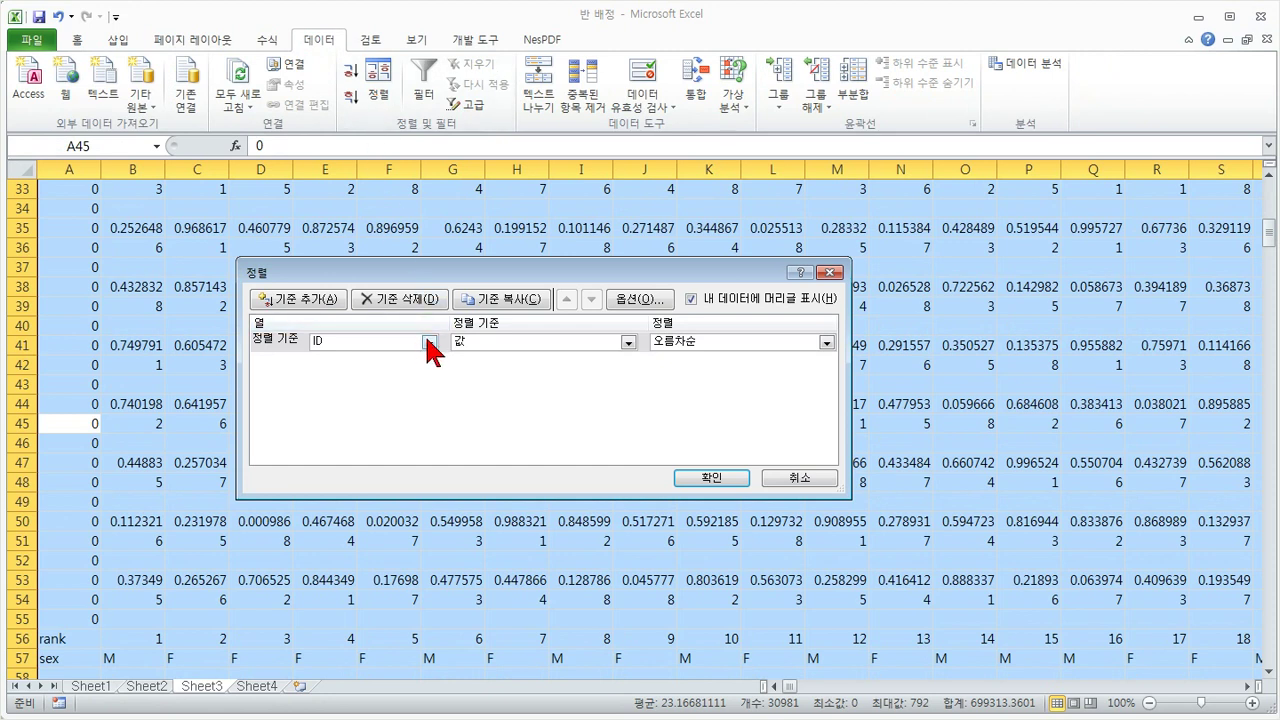
{"action": "left_click", "coordinate": [429, 342]}
{"action": "left_click", "coordinate": [417, 364]}
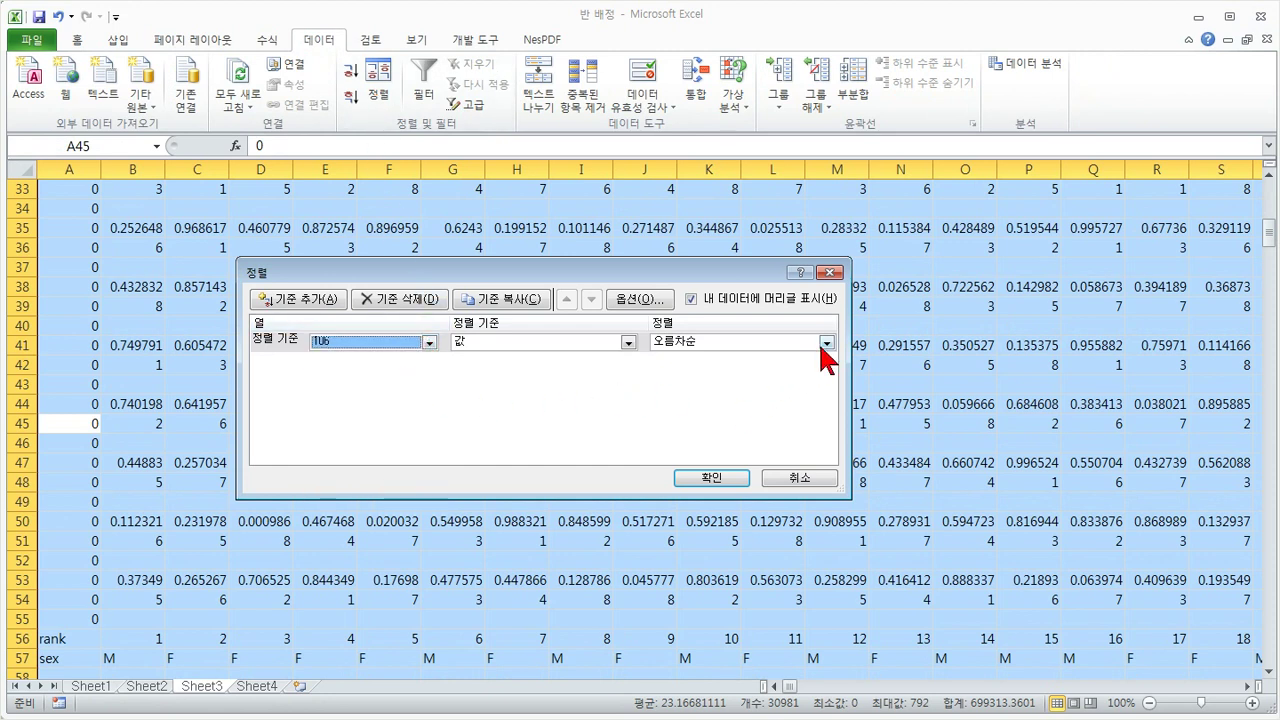
{"action": "left_click", "coordinate": [827, 343]}
{"action": "left_click", "coordinate": [808, 368]}
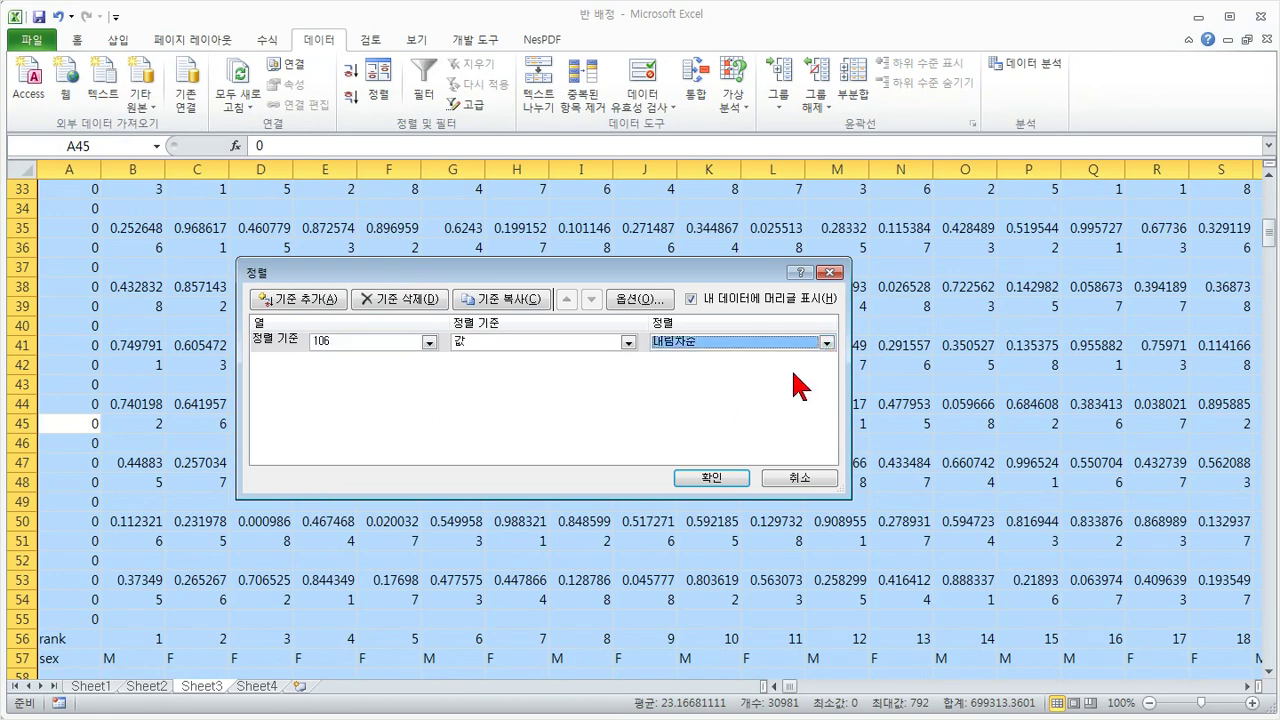
{"action": "left_click", "coordinate": [726, 478]}
{"action": "scroll", "coordinate": [300, 425], "scroll_direction": "up", "scroll_amount": 6}
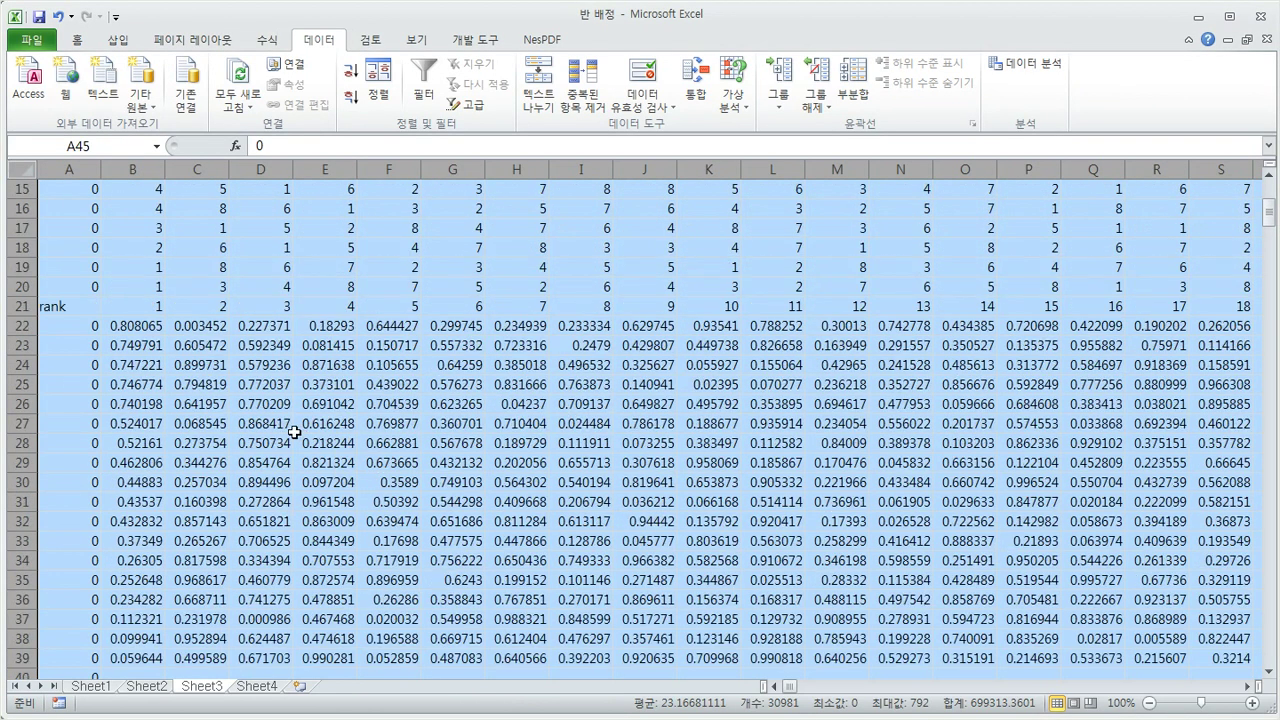
{"action": "scroll", "coordinate": [295, 430], "scroll_direction": "up", "scroll_amount": 5}
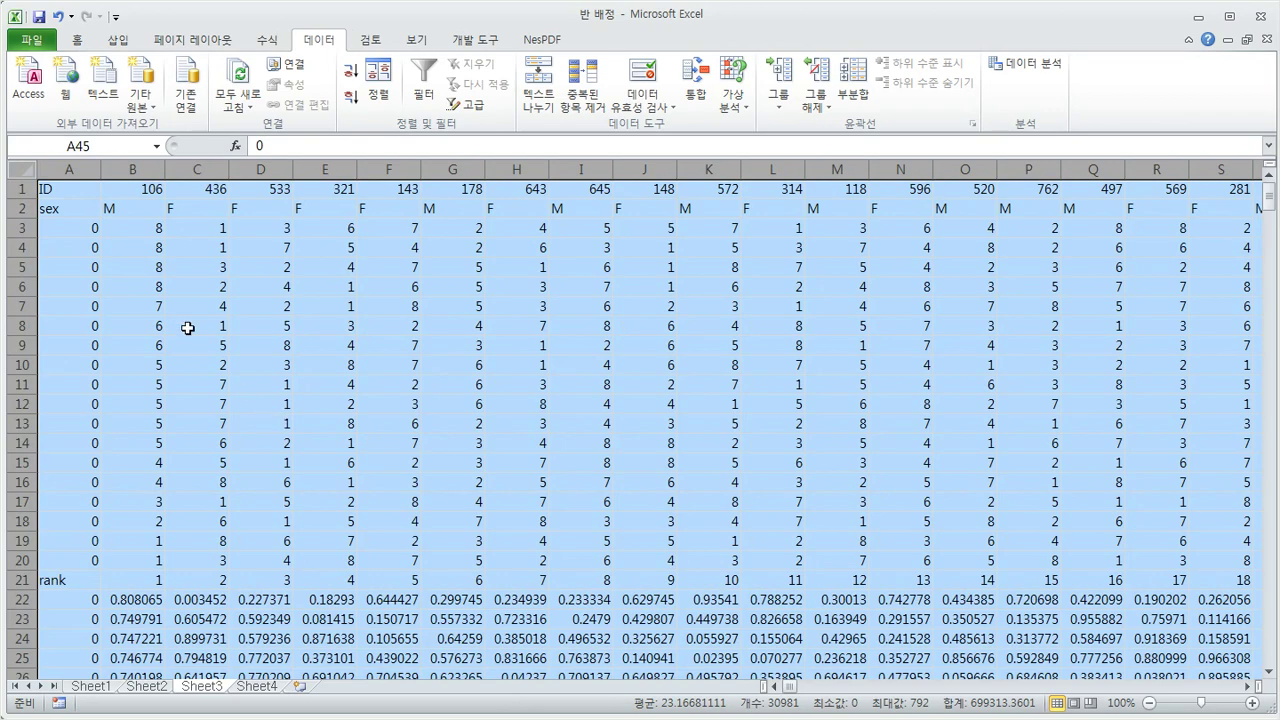
- Delete the random-number and blank rows below the rank row, from A22 to the end of the data, shifting cells up
{"action": "scroll", "coordinate": [165, 528], "scroll_direction": "down", "scroll_amount": 4}
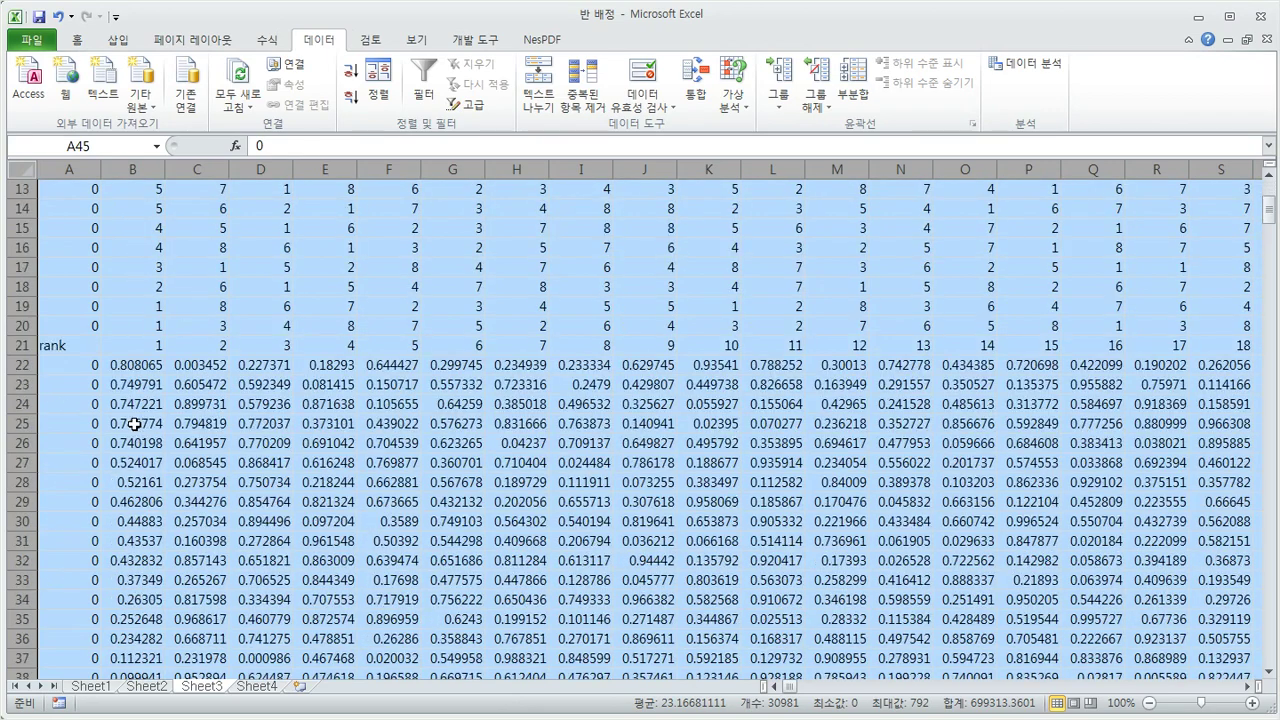
{"action": "scroll", "coordinate": [147, 375], "scroll_direction": "down", "scroll_amount": 3}
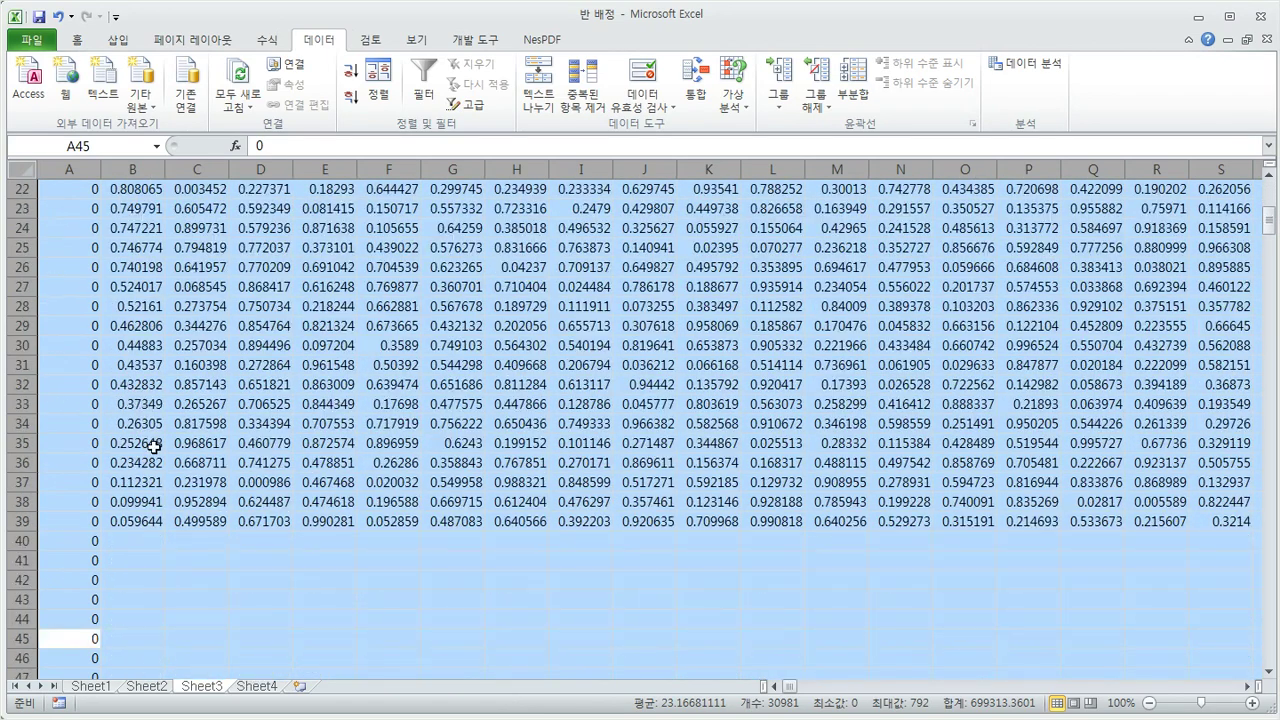
{"action": "scroll", "coordinate": [157, 470], "scroll_direction": "down", "scroll_amount": 6}
{"action": "scroll", "coordinate": [158, 479], "scroll_direction": "up", "scroll_amount": 3}
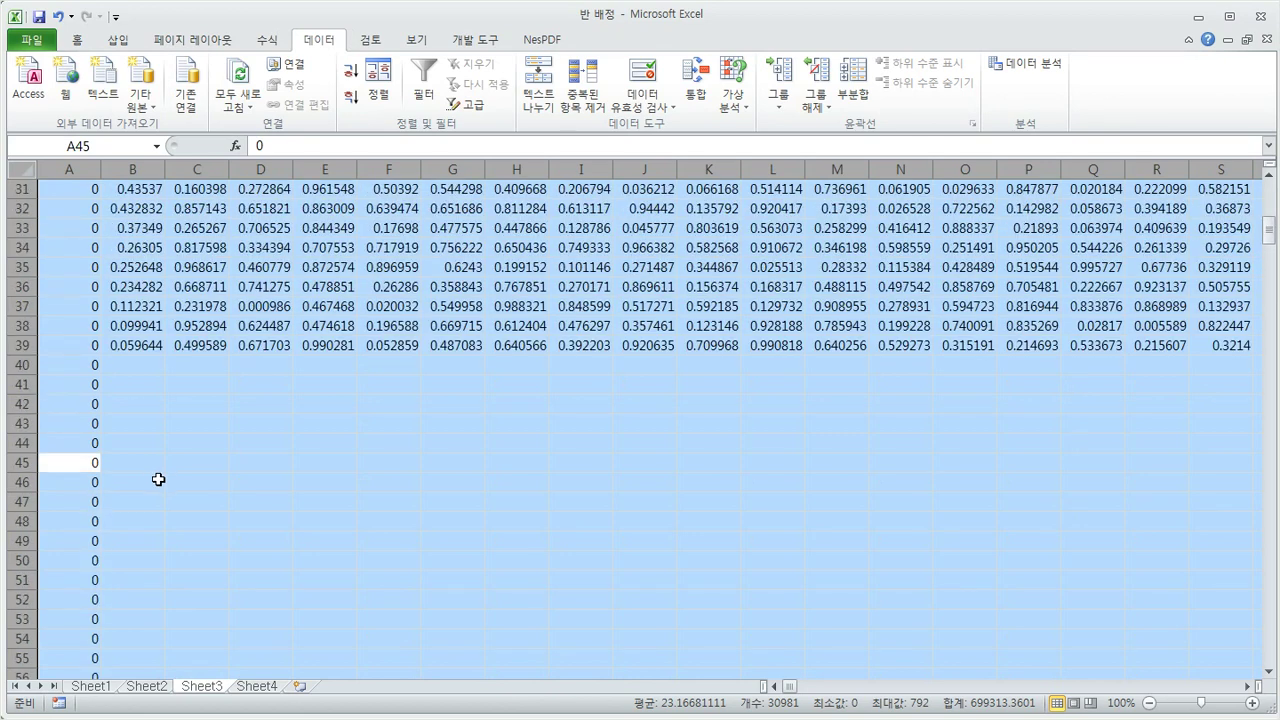
{"action": "scroll", "coordinate": [158, 479], "scroll_direction": "up", "scroll_amount": 4}
{"action": "left_click", "coordinate": [72, 248]}
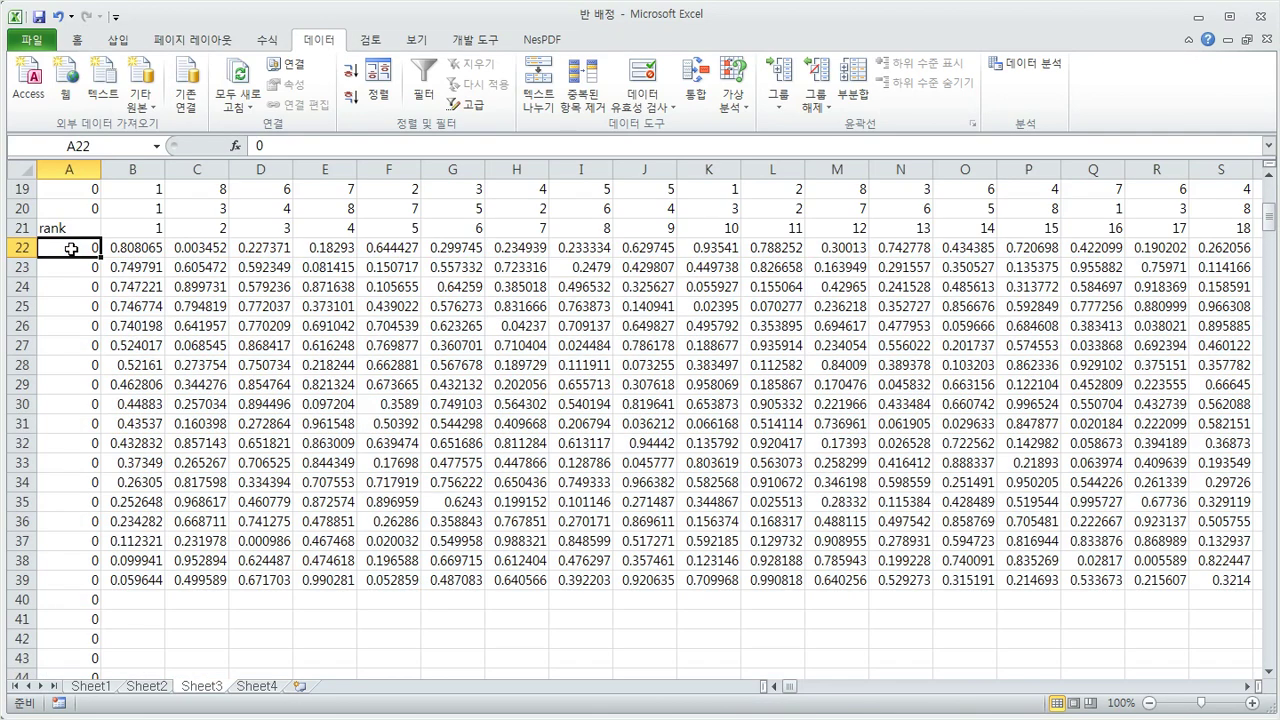
{"action": "key", "text": "ctrl+shift+Down"}
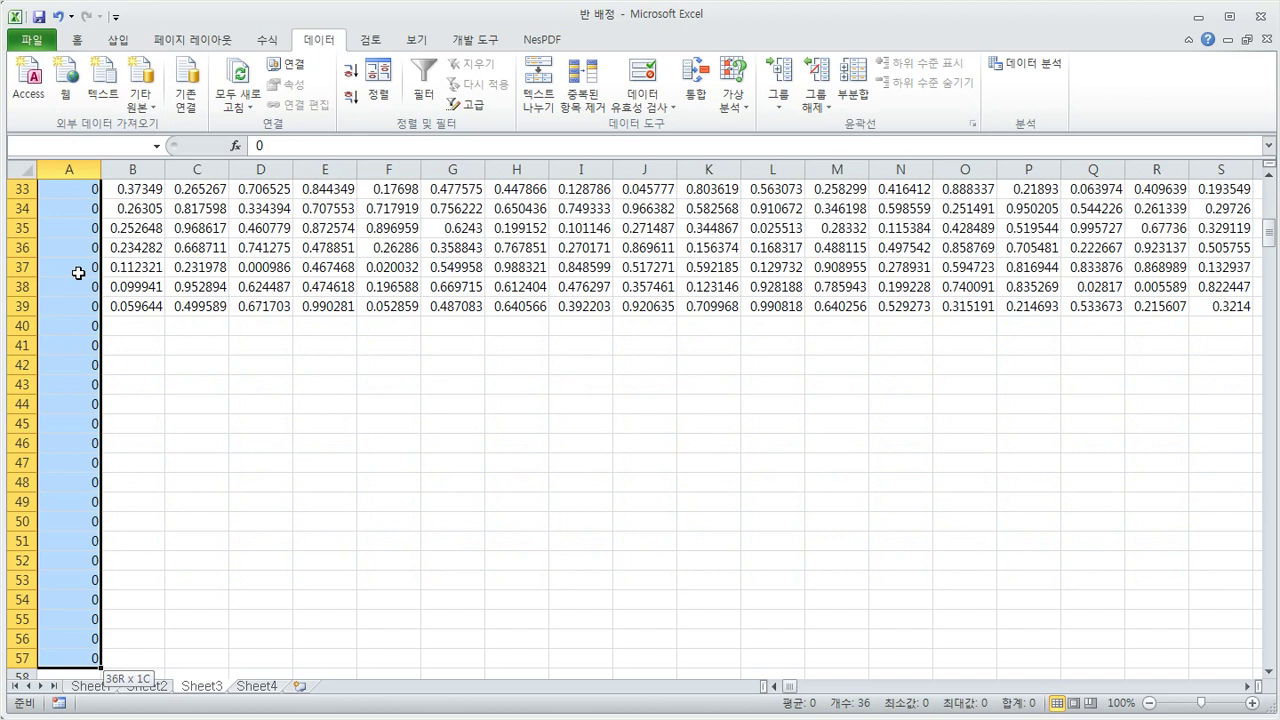
{"action": "key", "text": "ctrl+shift+Right"}
{"action": "right_click", "coordinate": [104, 276]}
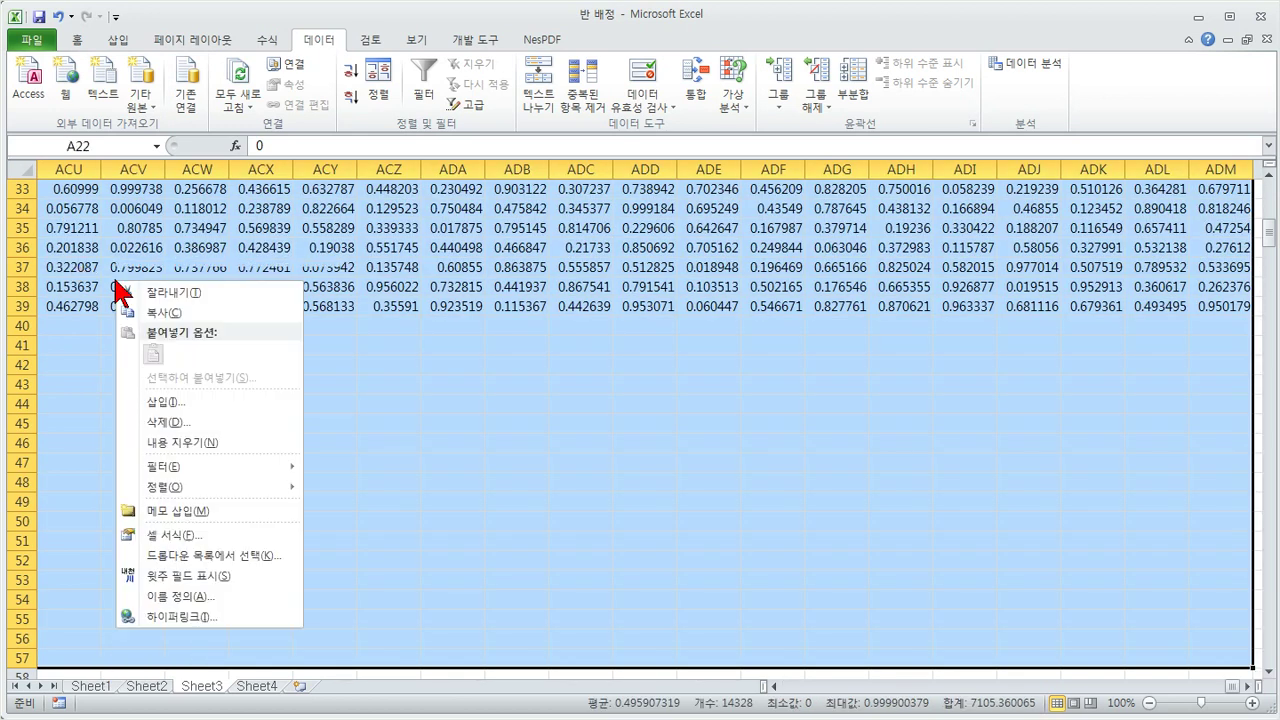
{"action": "left_click", "coordinate": [165, 421]}
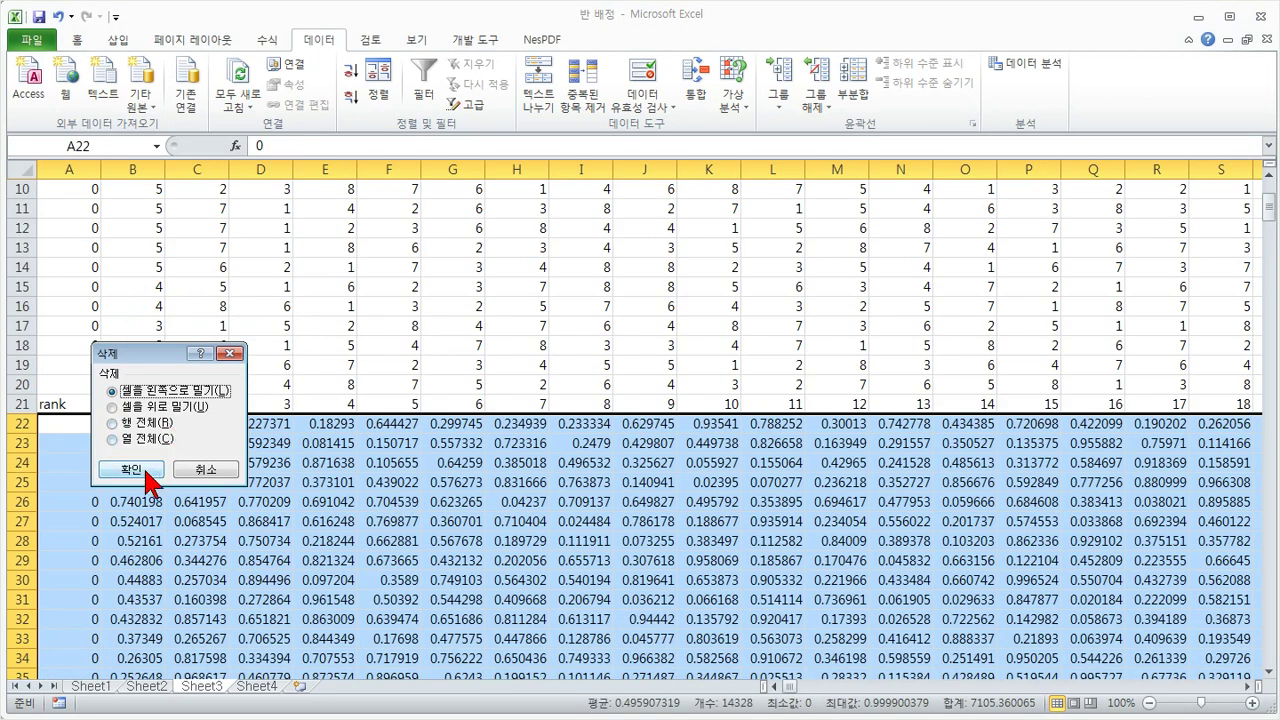
{"action": "left_click", "coordinate": [136, 407]}
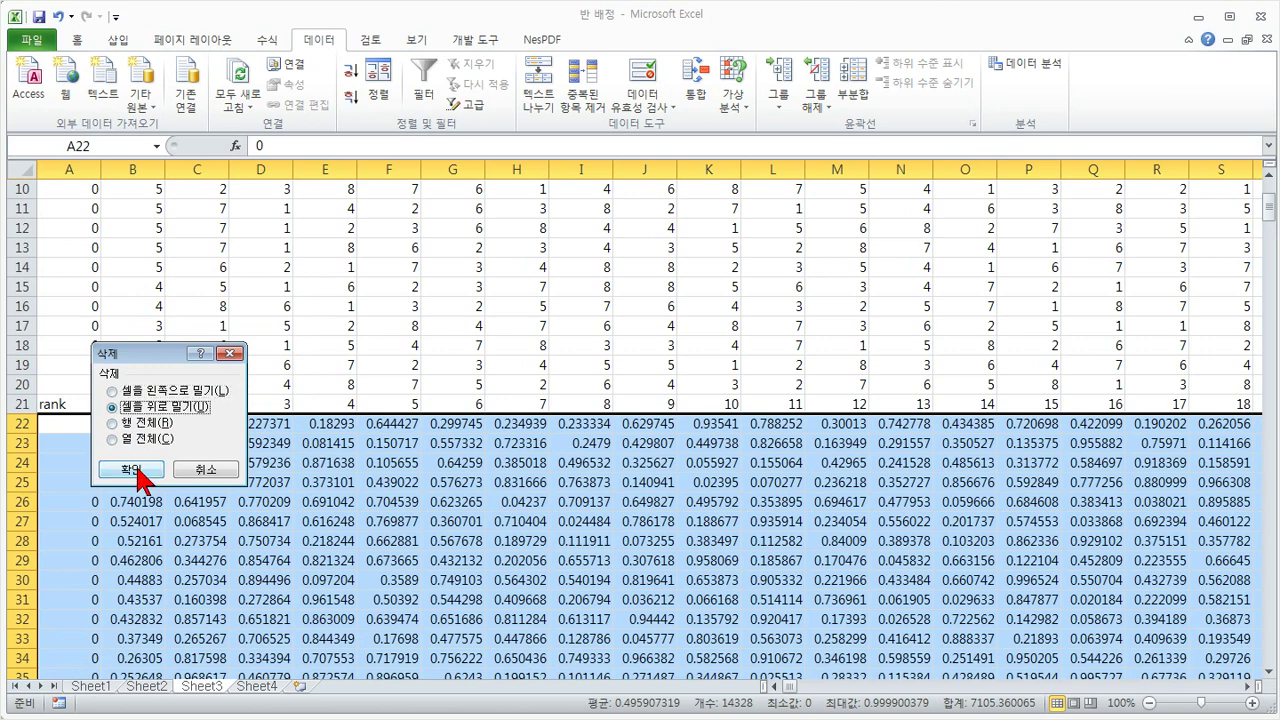
{"action": "left_click", "coordinate": [141, 477]}
{"action": "scroll", "coordinate": [168, 518], "scroll_direction": "up", "scroll_amount": 3}
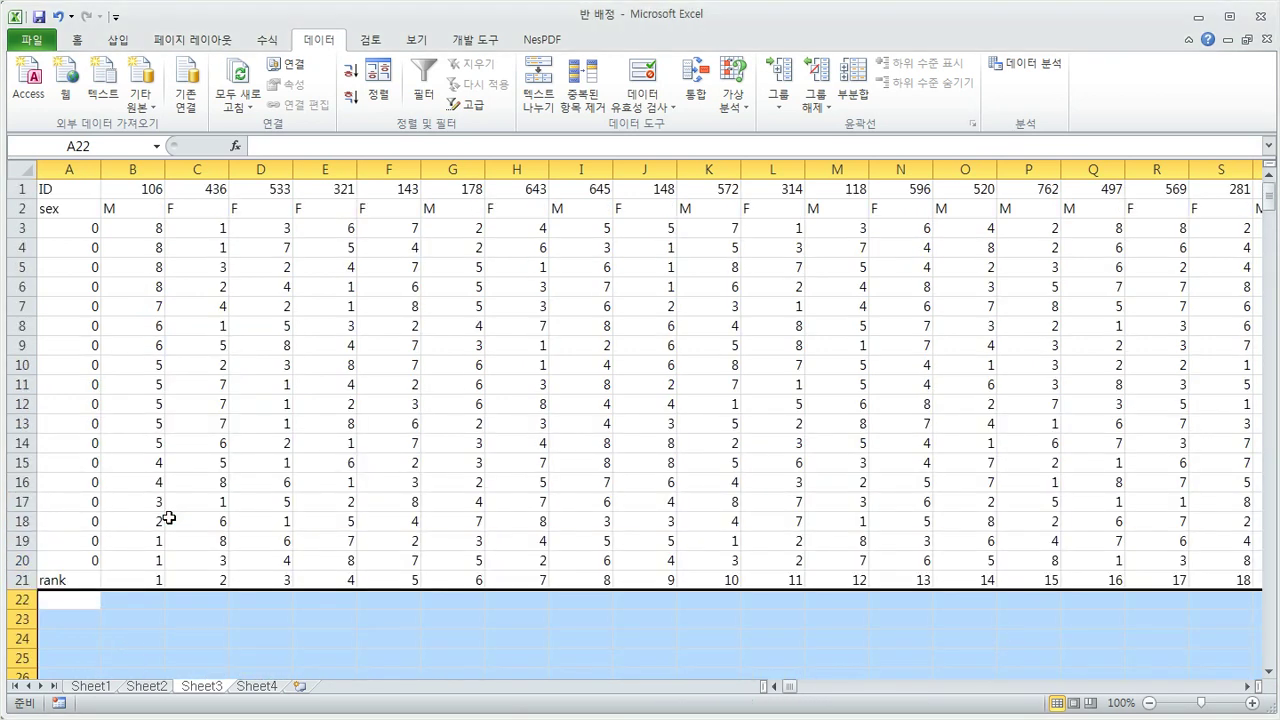
- Copy the cleaned Sheet3 data block and paste it transposed into another new sheet at A1
{"action": "left_click", "coordinate": [92, 350]}
{"action": "key", "text": "ctrl+a"}
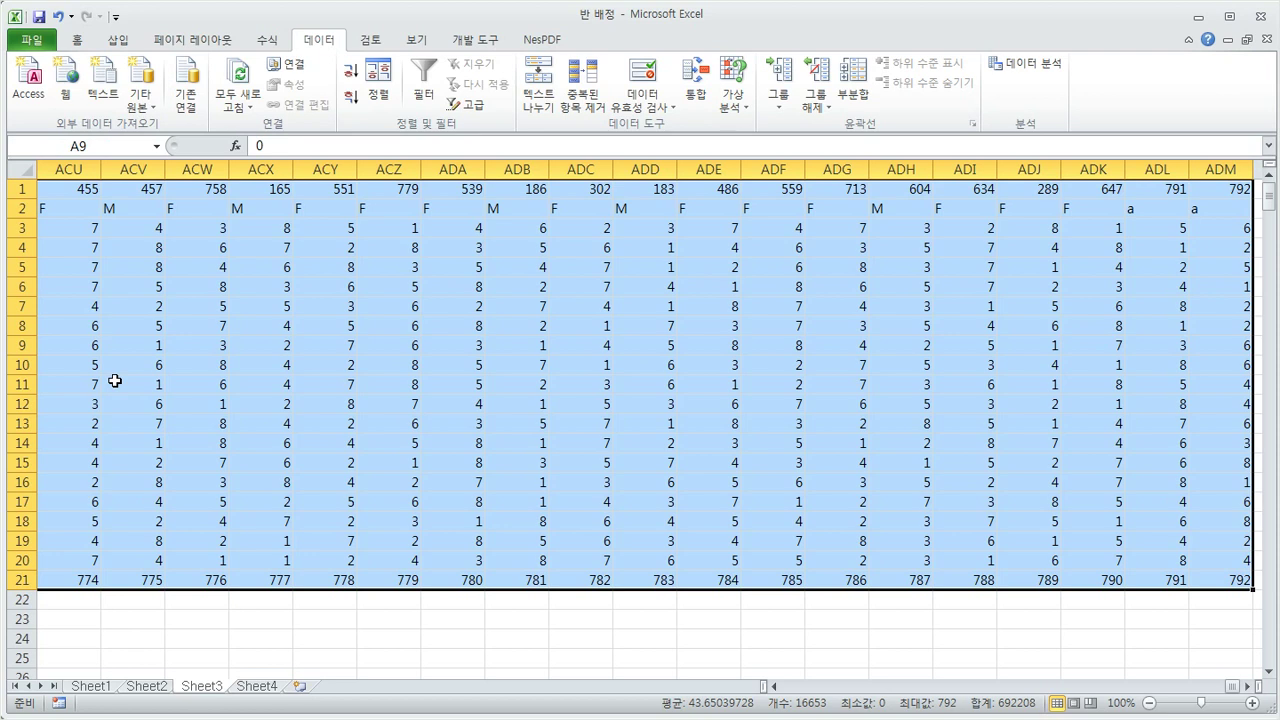
{"action": "key", "text": "ctrl+c"}
{"action": "left_click", "coordinate": [298, 686]}
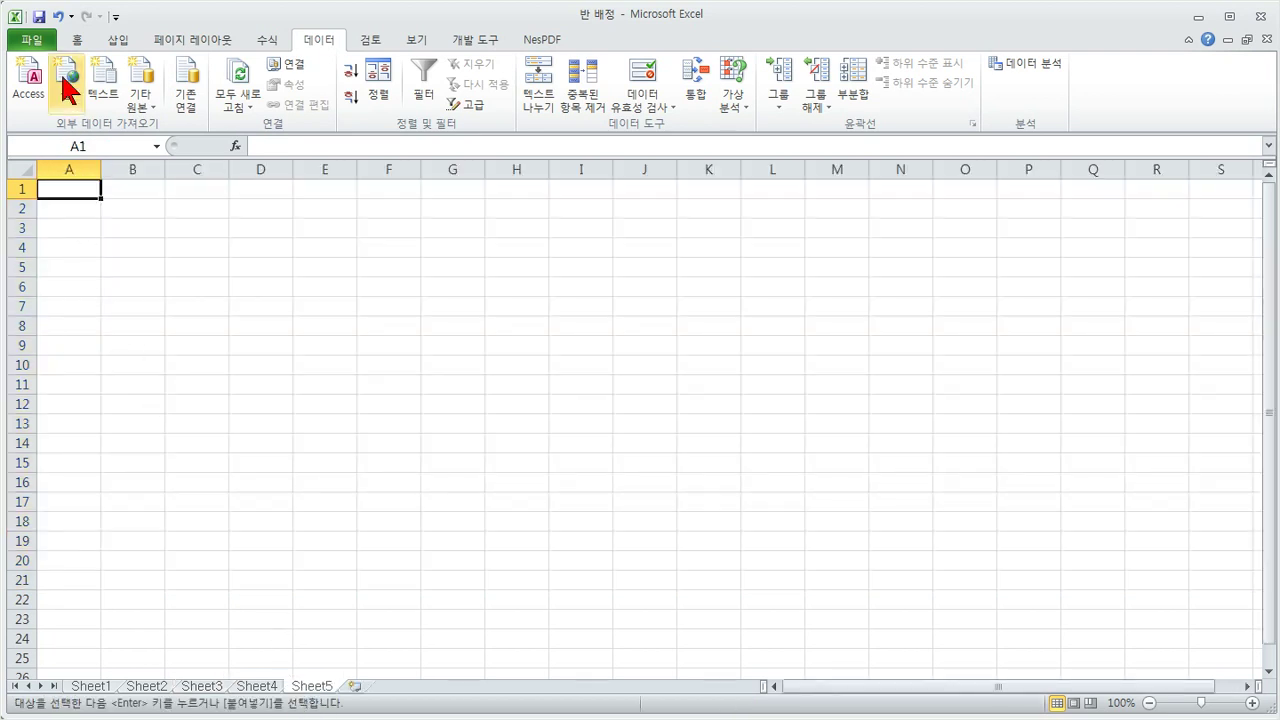
{"action": "left_click", "coordinate": [75, 40]}
{"action": "left_click", "coordinate": [36, 100]}
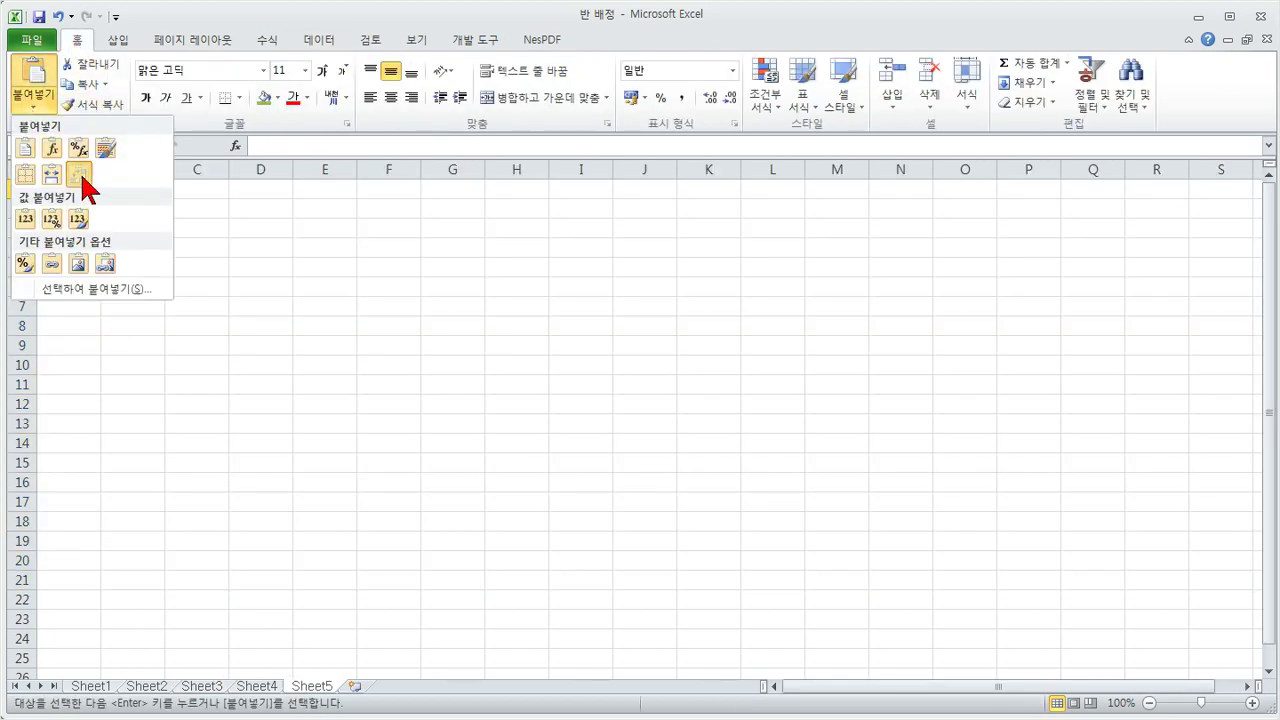
{"action": "left_click", "coordinate": [80, 176]}
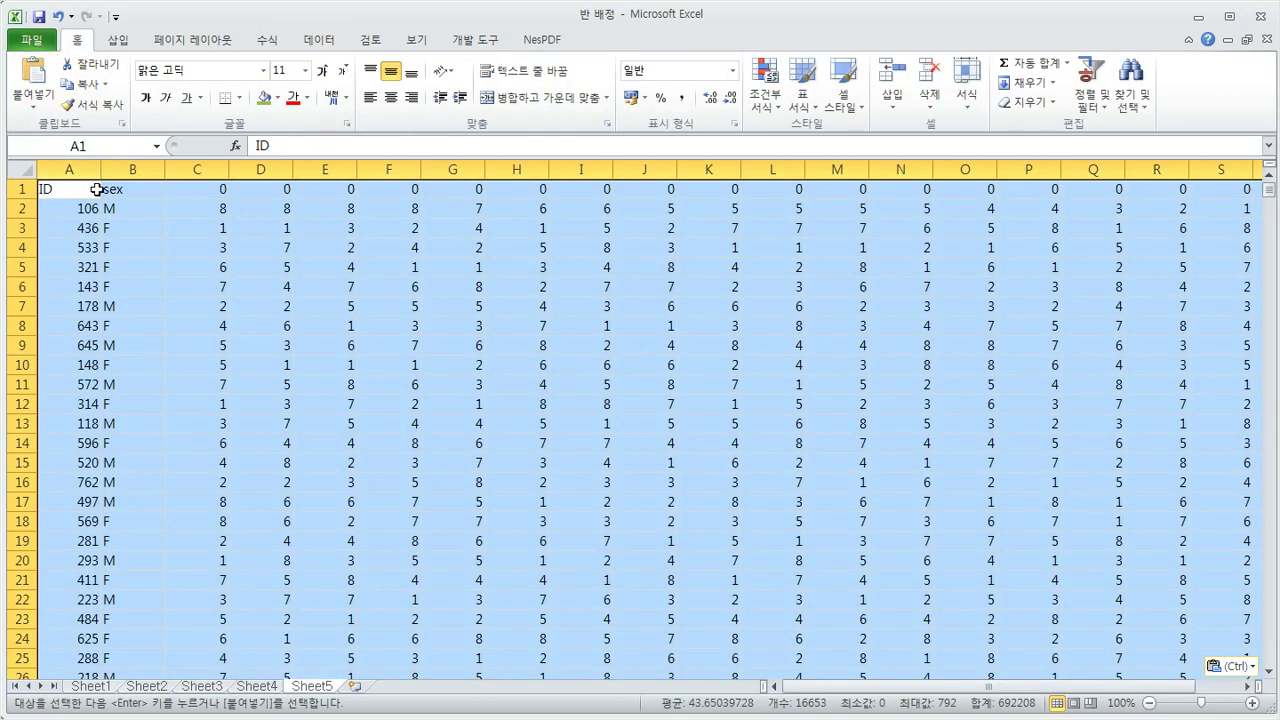
- Examine the student IDs and their class assignments in columns C and D of the transposed sheet
{"action": "left_click", "coordinate": [164, 309]}
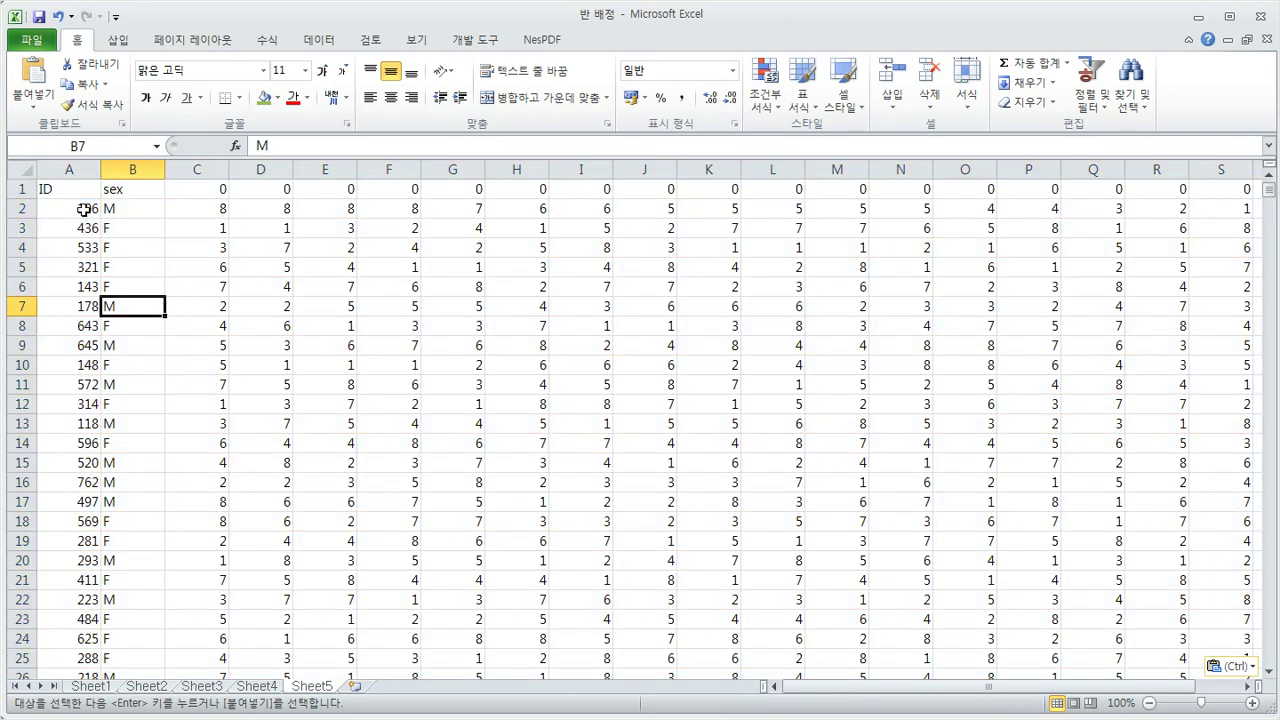
{"action": "left_click", "coordinate": [85, 209]}
{"action": "left_click", "coordinate": [180, 208]}
{"action": "left_click", "coordinate": [195, 247]}
{"action": "left_click", "coordinate": [200, 326]}
{"action": "left_click", "coordinate": [218, 364]}
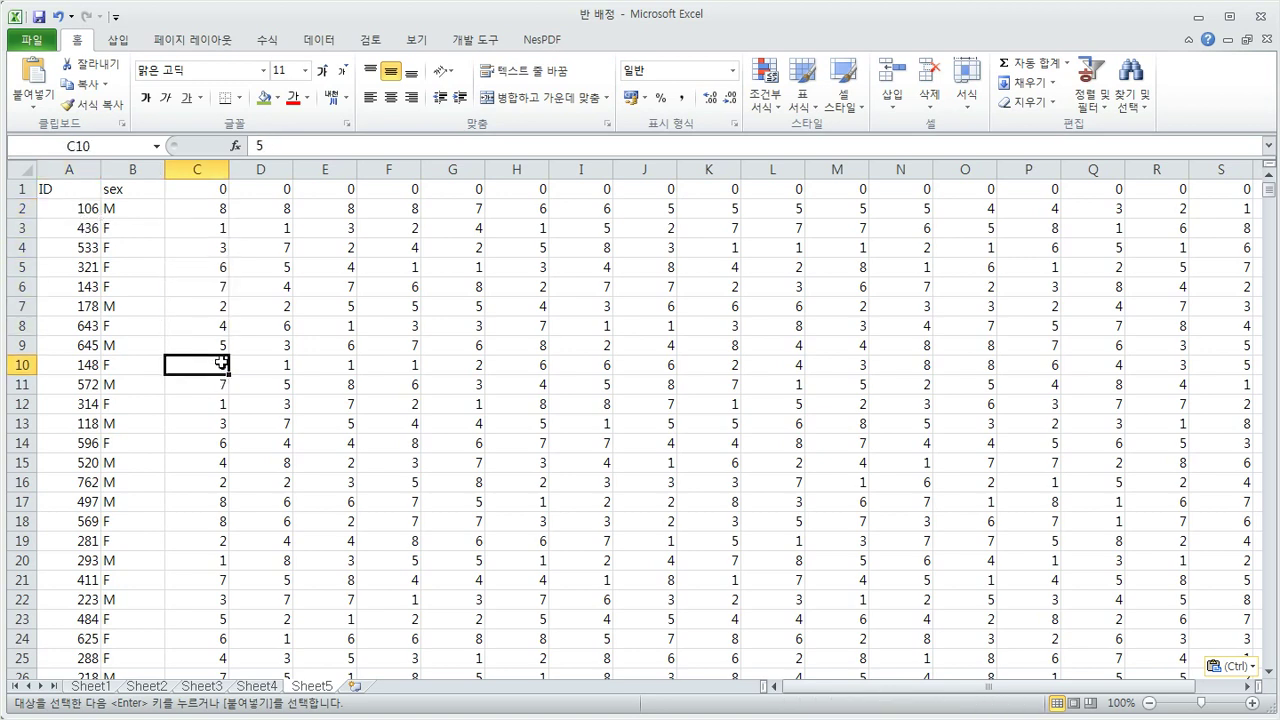
{"action": "left_click", "coordinate": [259, 243]}
- Move the rank column from column U to column C, directly after the sex column
{"action": "scroll", "coordinate": [259, 243], "scroll_direction": "right", "scroll_amount": 6}
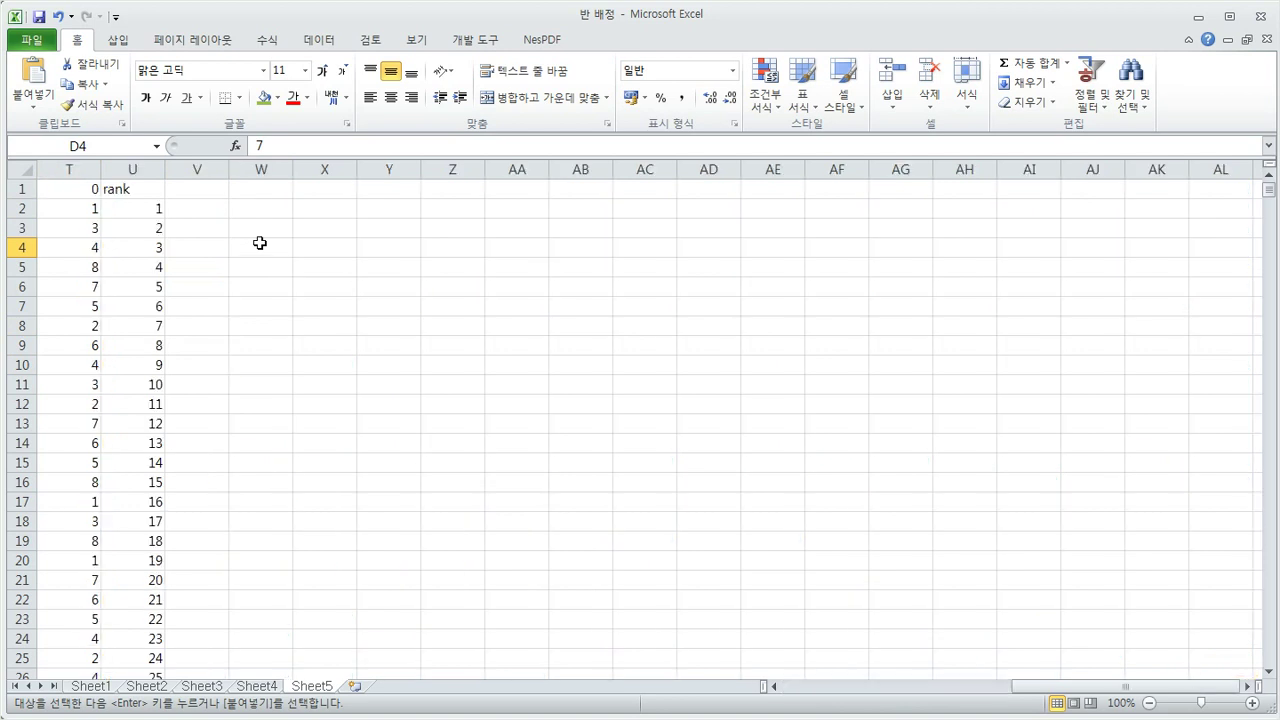
{"action": "left_click", "coordinate": [135, 170]}
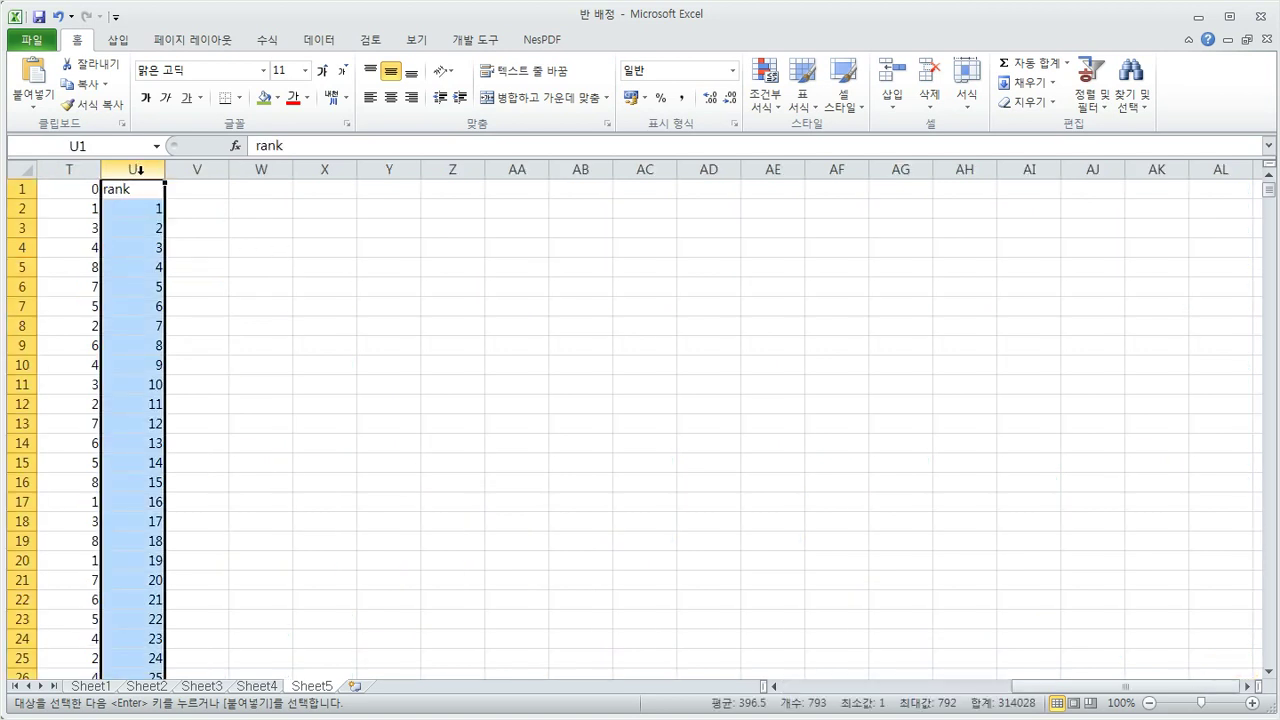
{"action": "left_click", "coordinate": [796, 686]}
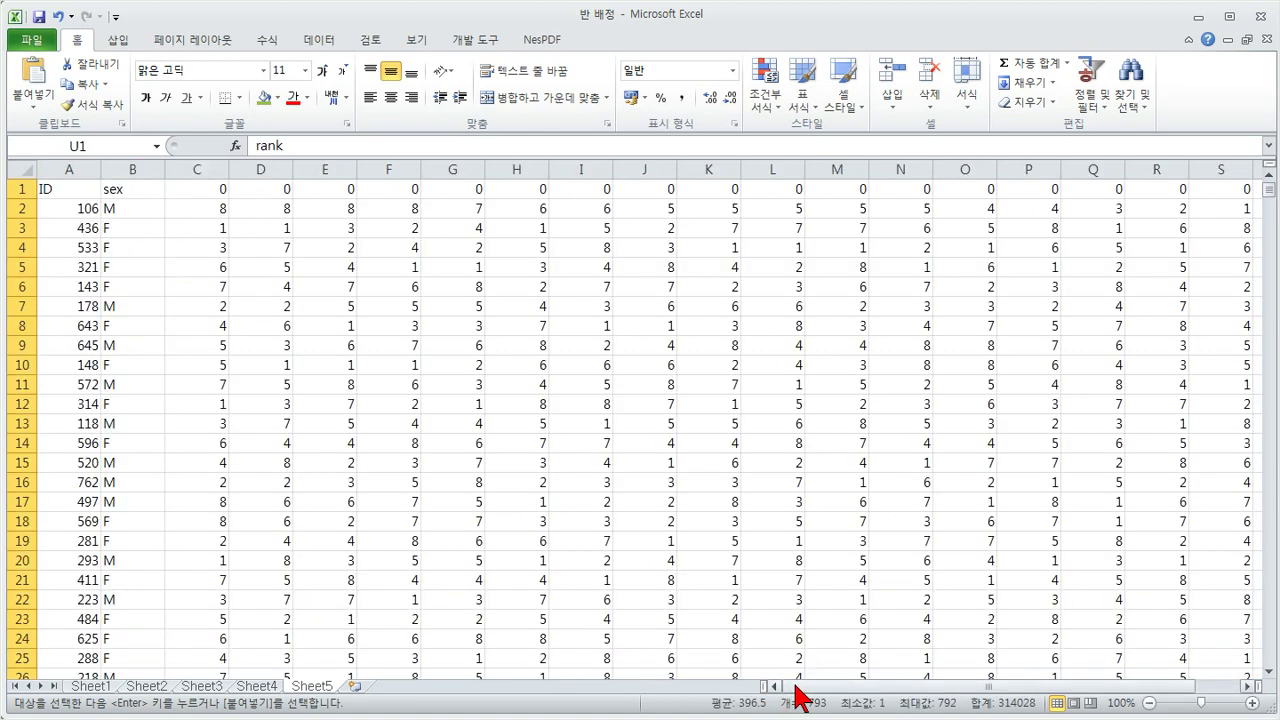
{"action": "left_click", "coordinate": [200, 170]}
{"action": "right_click", "coordinate": [203, 177]}
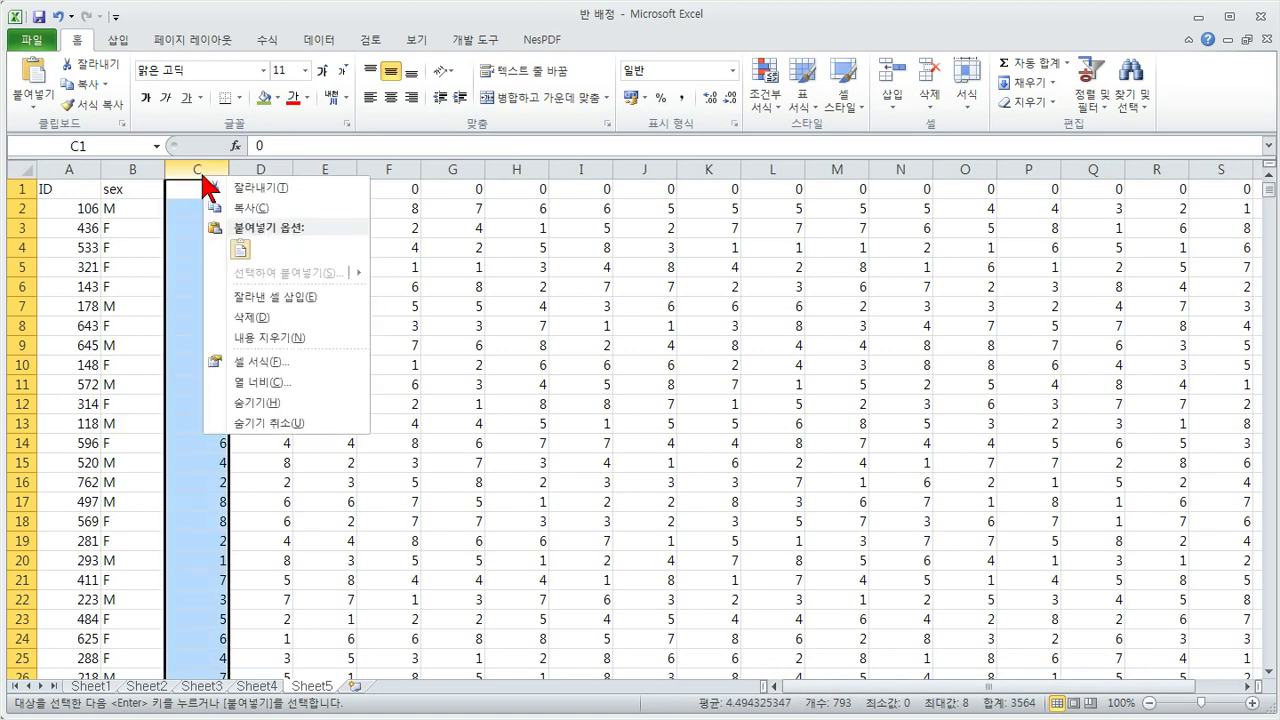
{"action": "left_click", "coordinate": [252, 296]}
{"action": "left_click", "coordinate": [260, 306]}
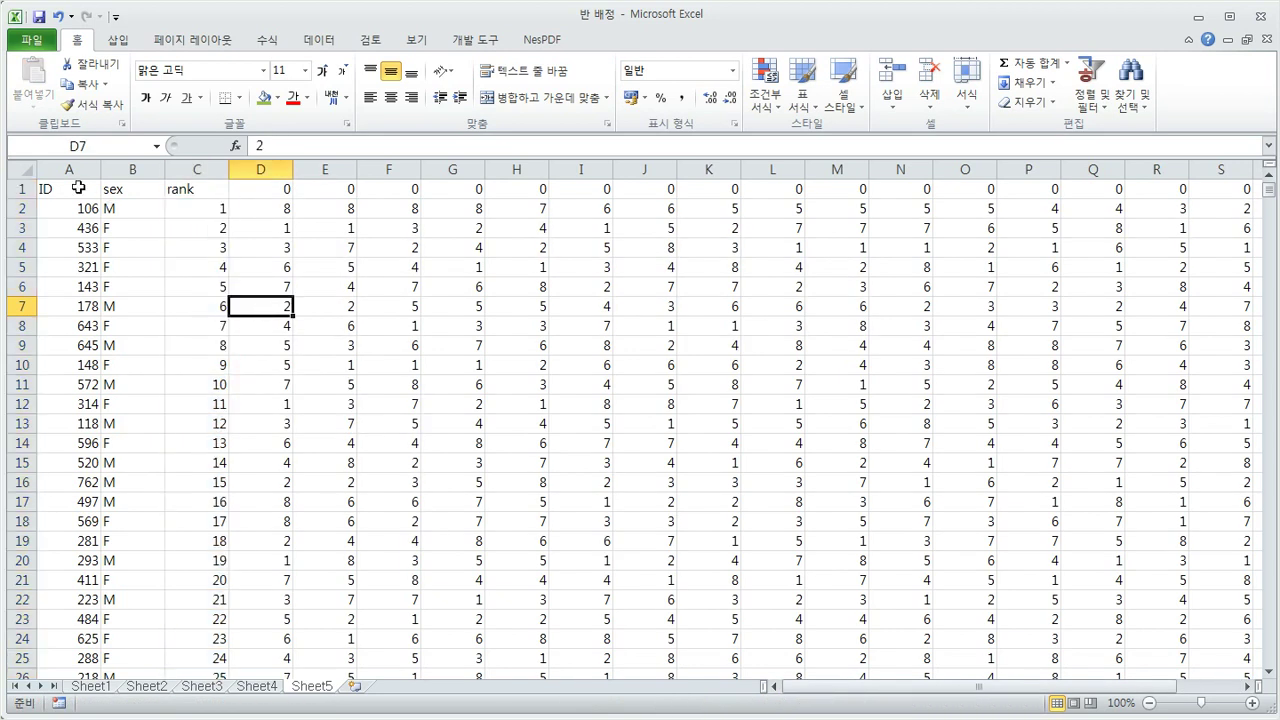
- Narrow all columns of Sheet5 to a uniform smaller width
{"action": "left_click", "coordinate": [22, 170]}
{"action": "left_click_drag", "start_coordinate": [101, 170], "coordinate": [73, 181]}
{"action": "left_click", "coordinate": [279, 267]}
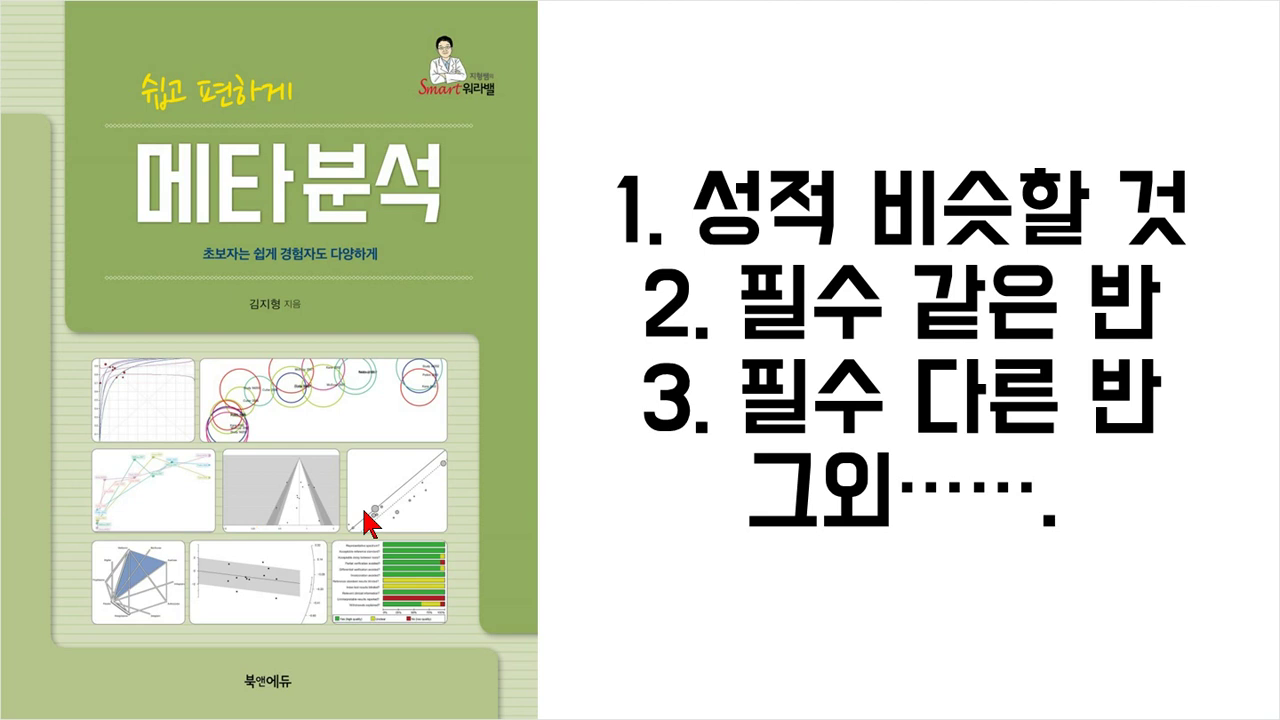
{"action": "left_click", "coordinate": [583, 486]}
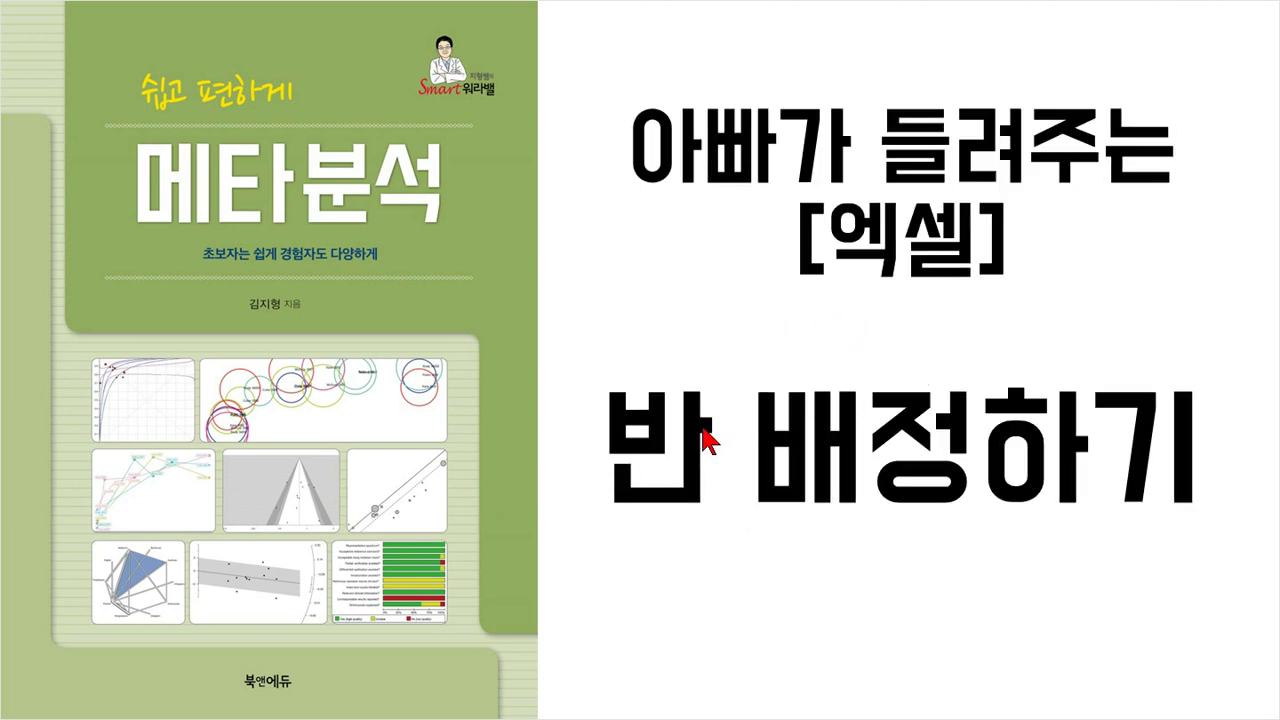